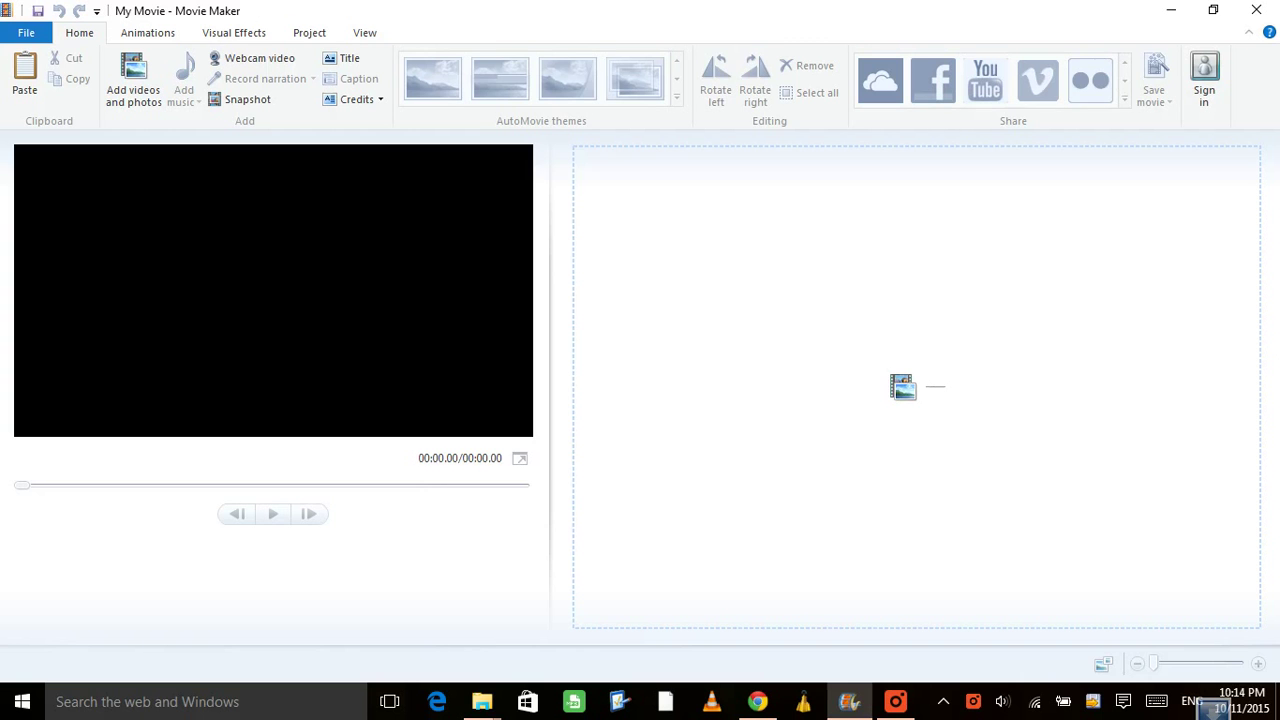
Step: Close and relaunch Movie Maker, and maximize its window
double_click(776, 18)
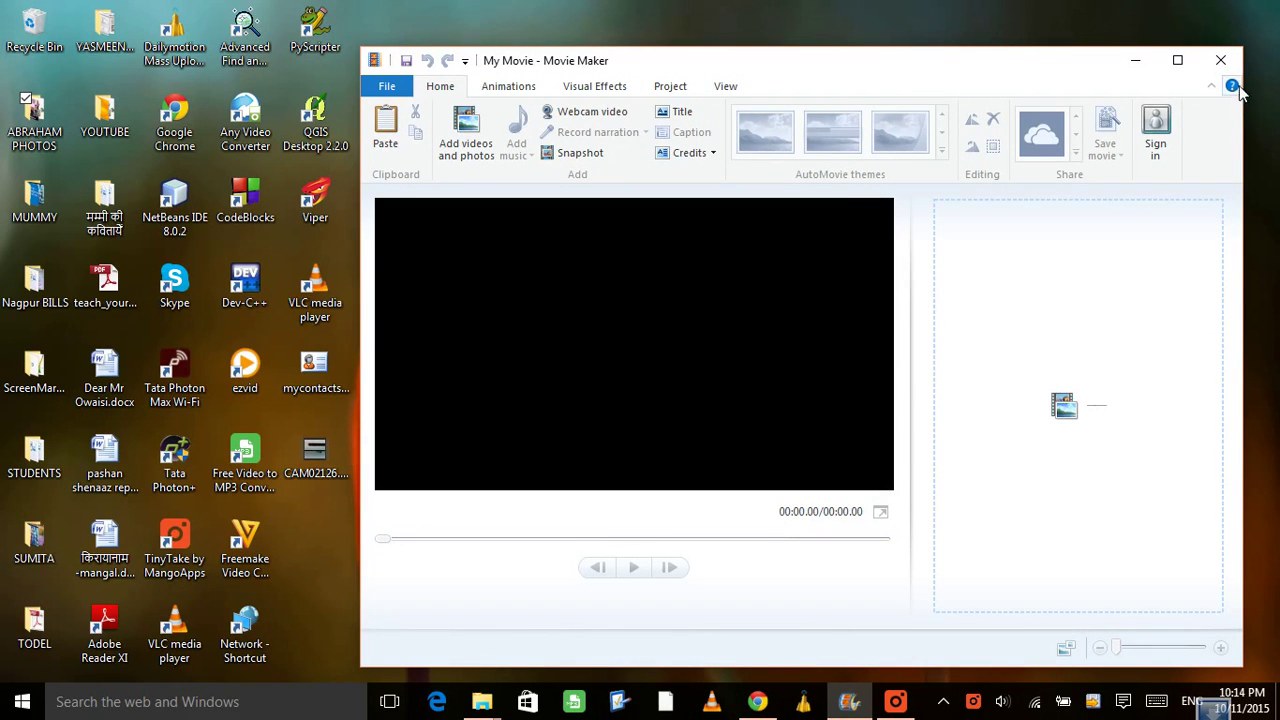
click(1221, 61)
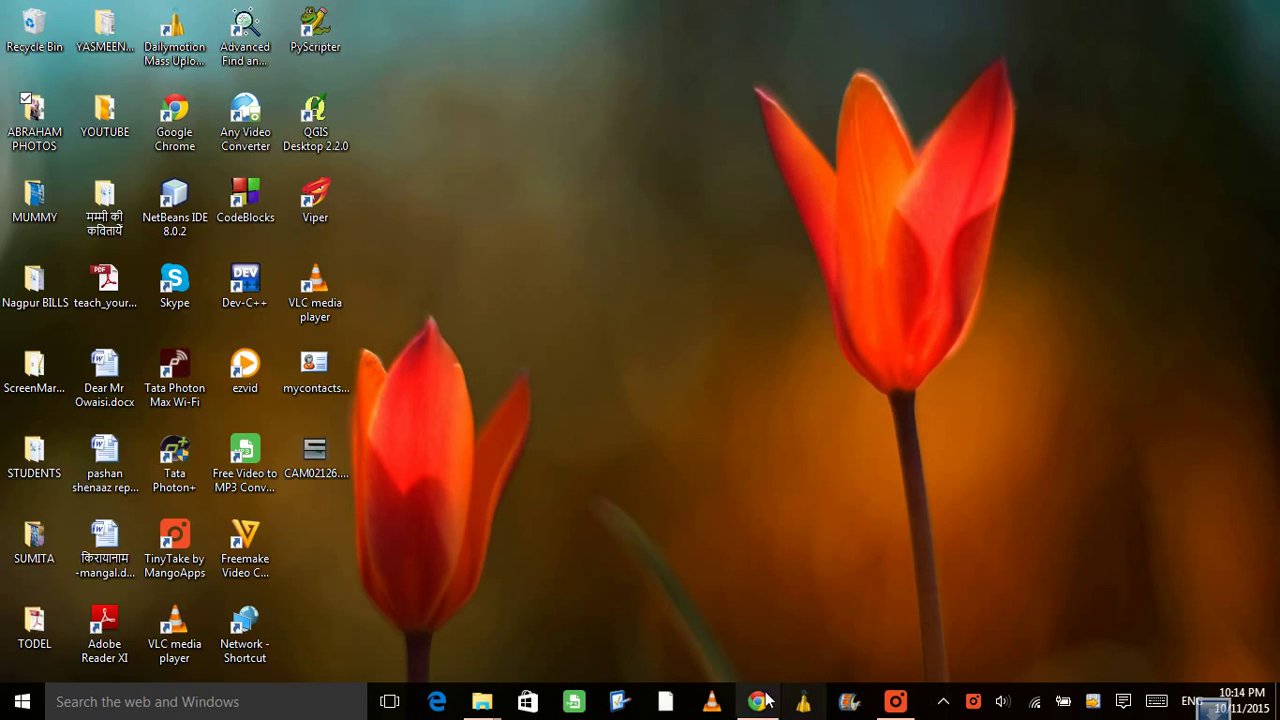
click(848, 703)
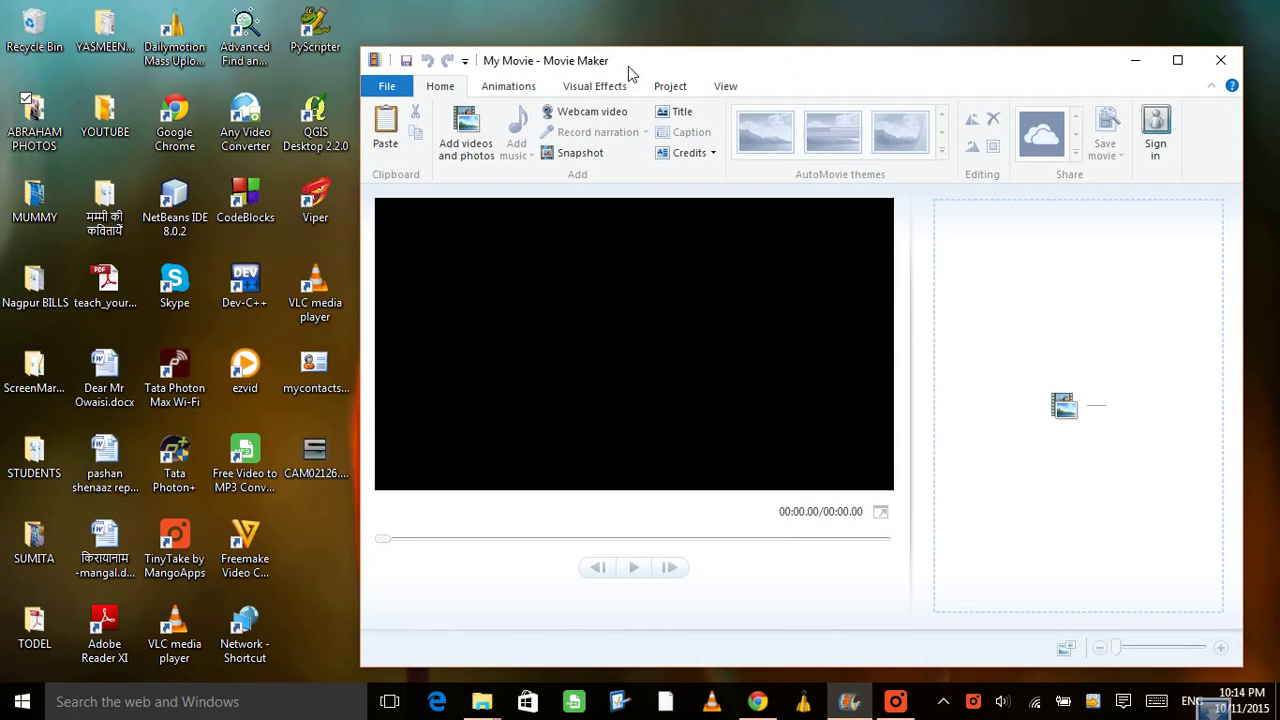
double_click(789, 60)
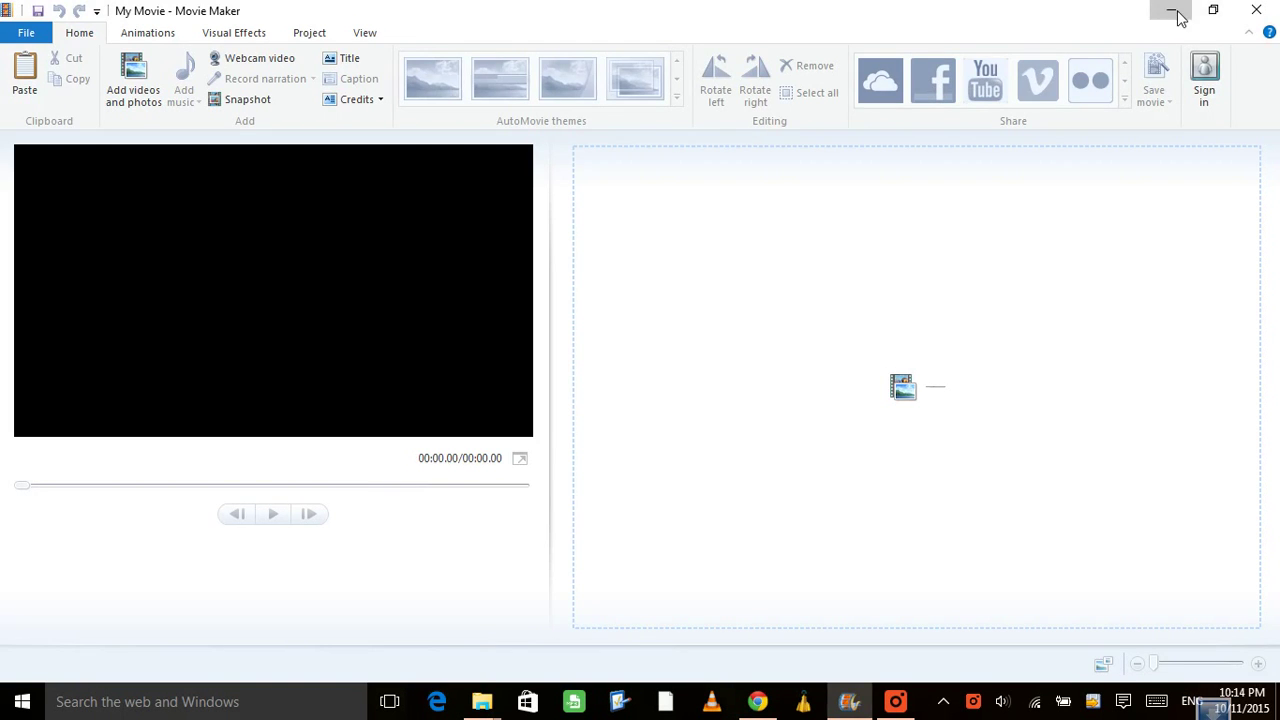
Step: Set Movie Maker aside, preview CAM02189.mp4 from the open New folder window in File Explorer, skipping ahead, and close the player
click(1168, 12)
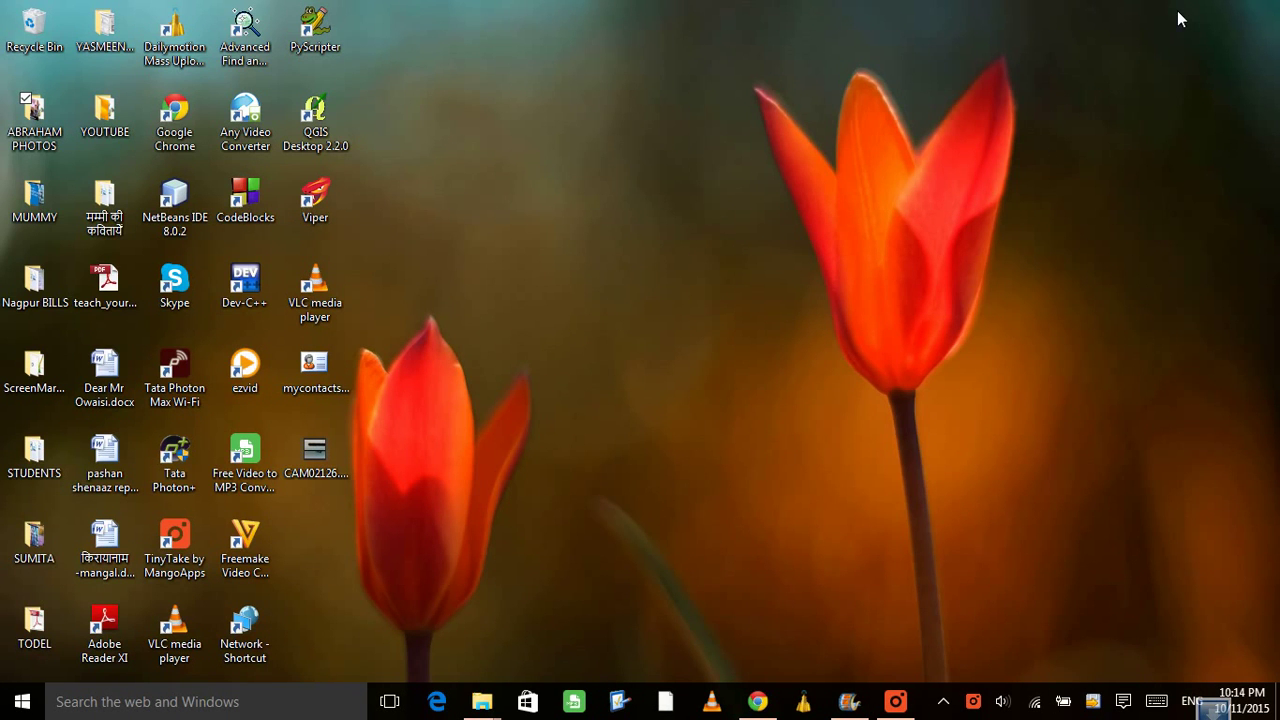
click(482, 701)
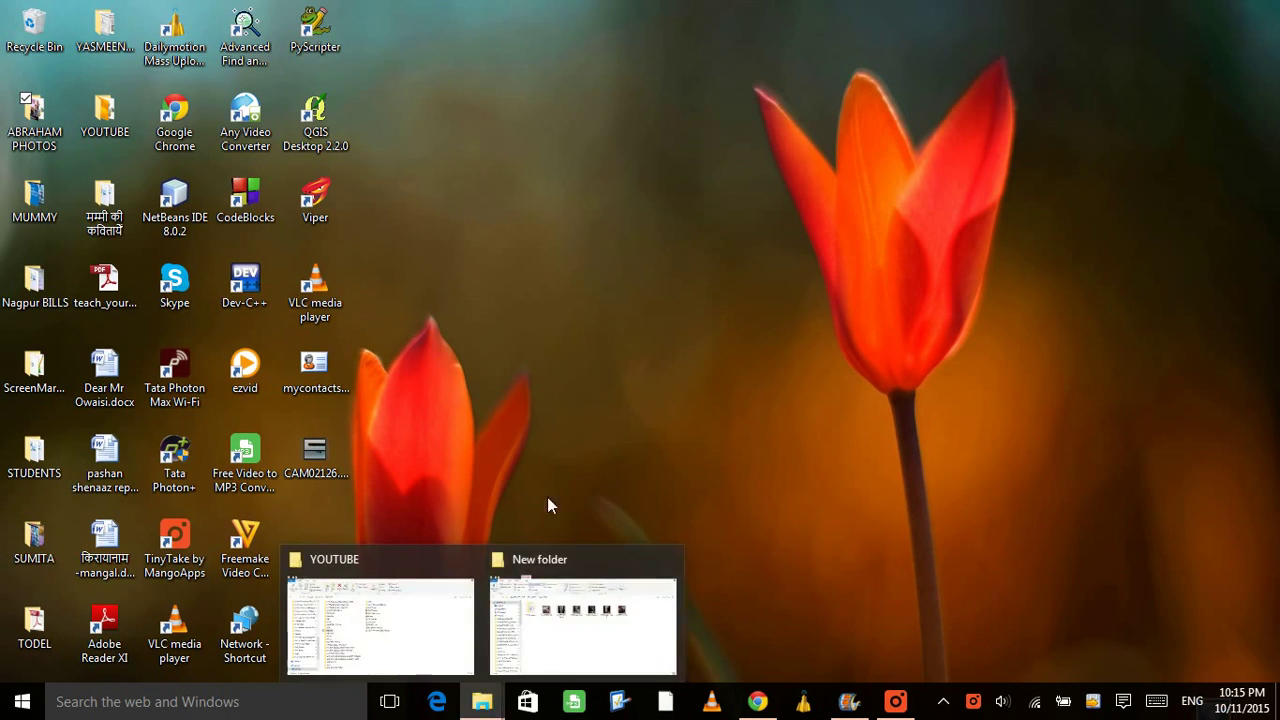
click(568, 571)
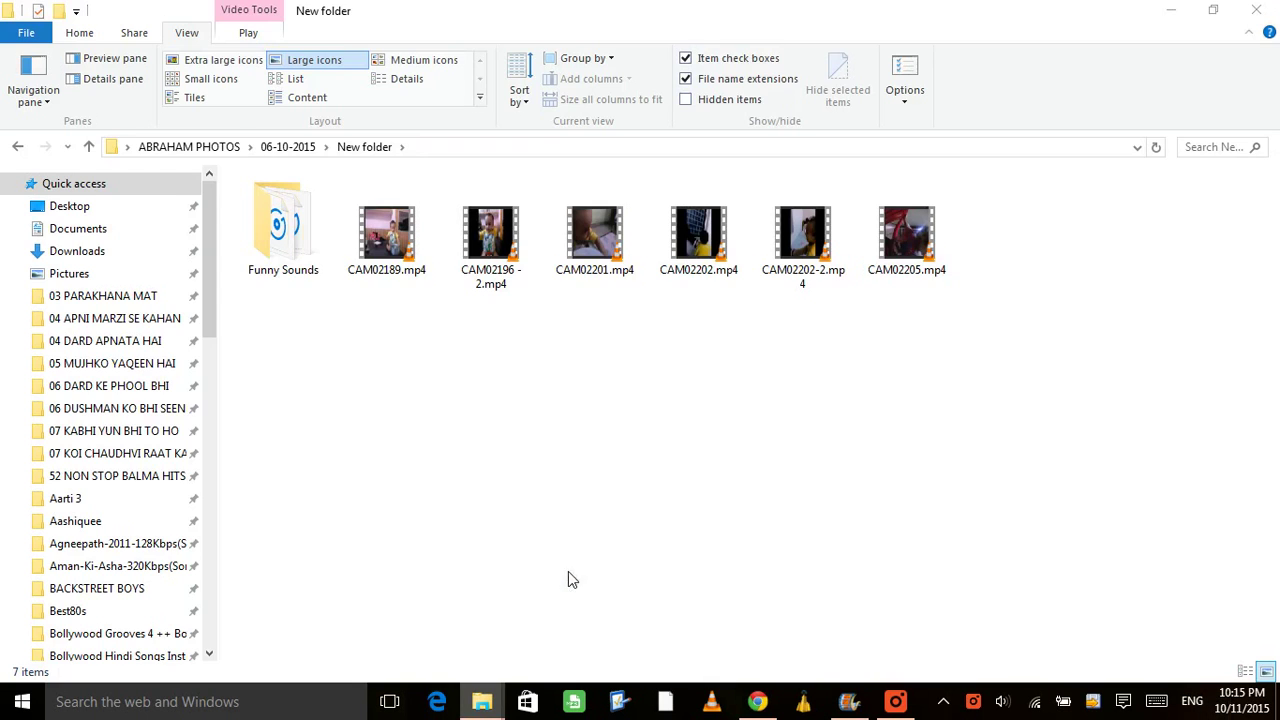
double_click(405, 258)
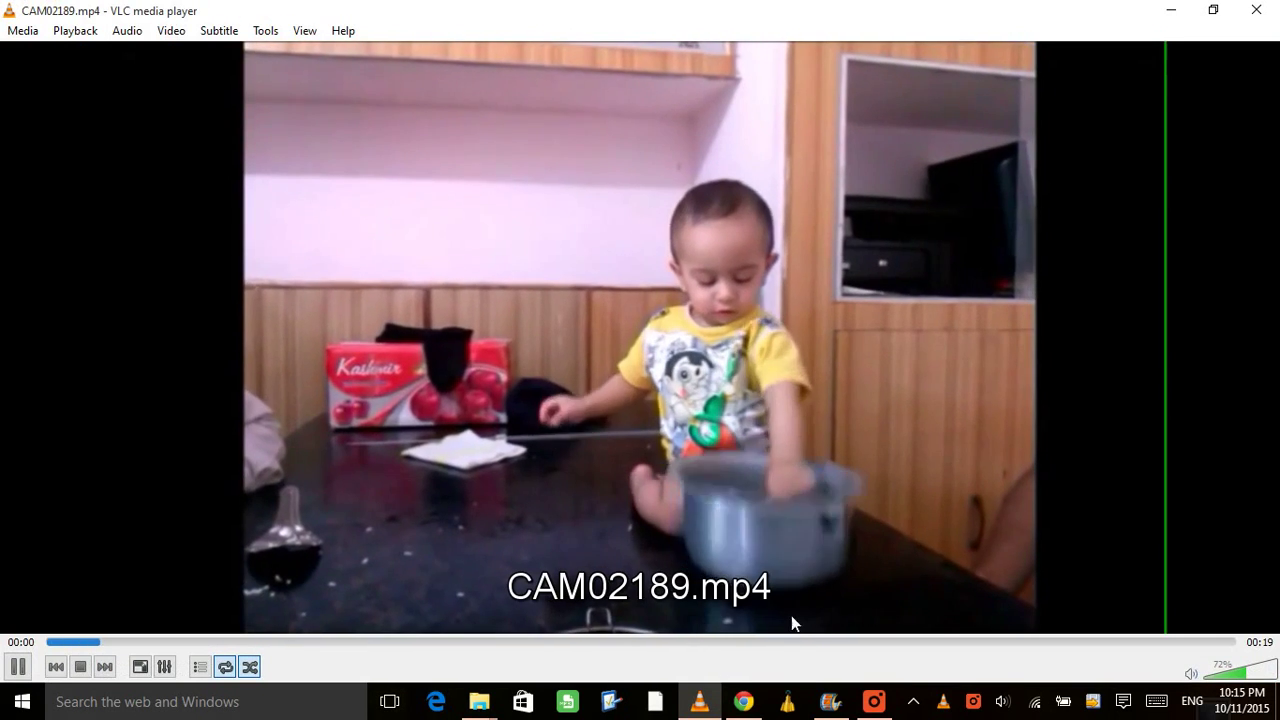
click(799, 643)
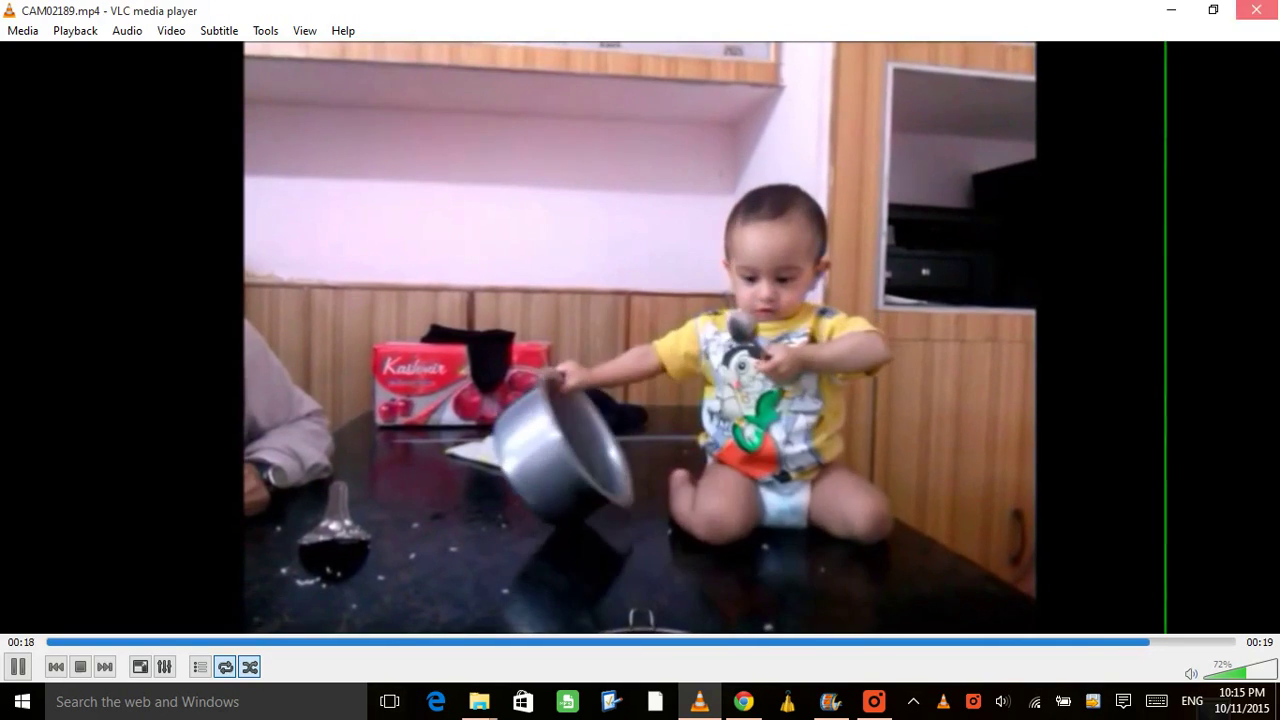
click(1256, 10)
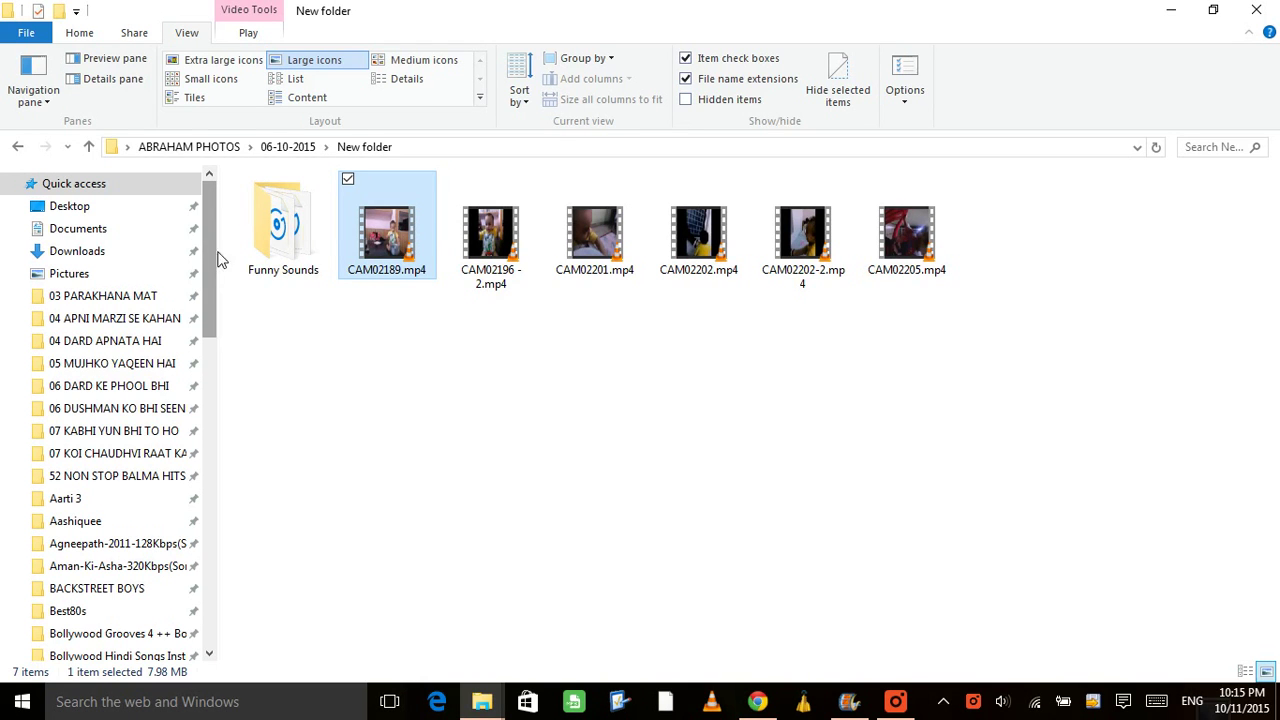
Step: Open the Funny Sounds folder and try playing the Idea, whomp-whomp and Boing sound effects, closing the music player after each
double_click(318, 238)
double_click(455, 243)
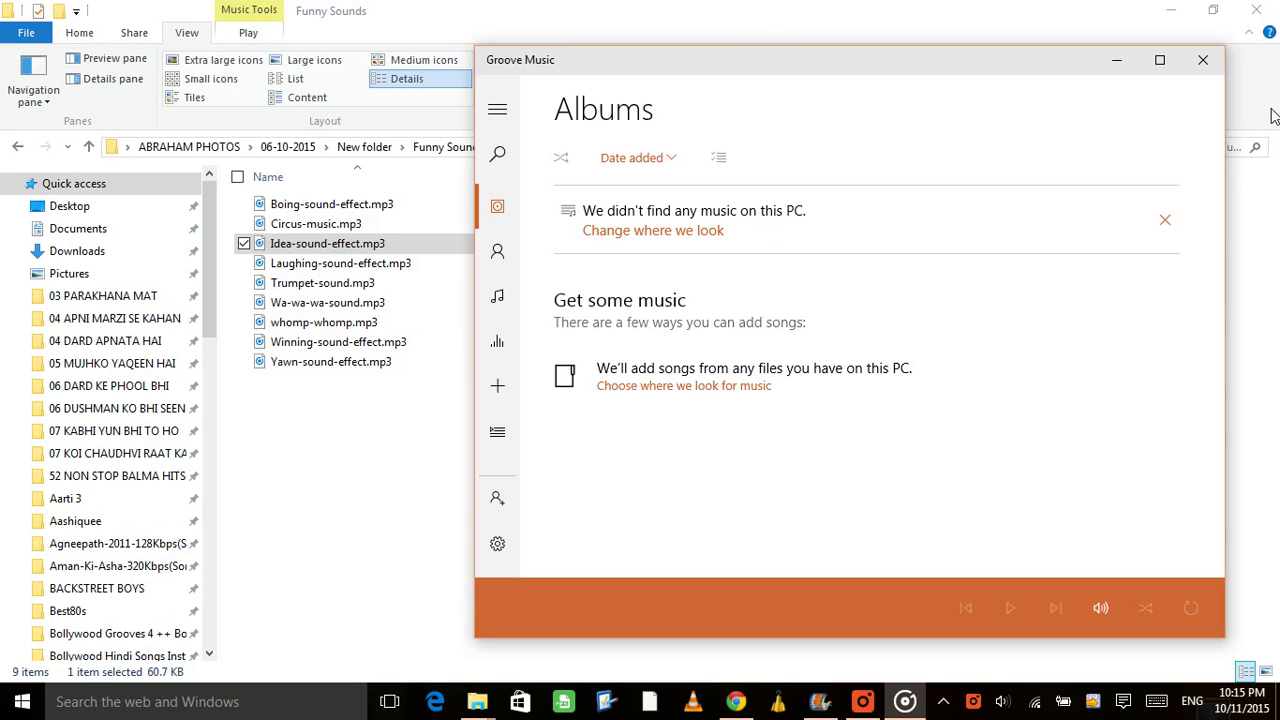
click(1203, 60)
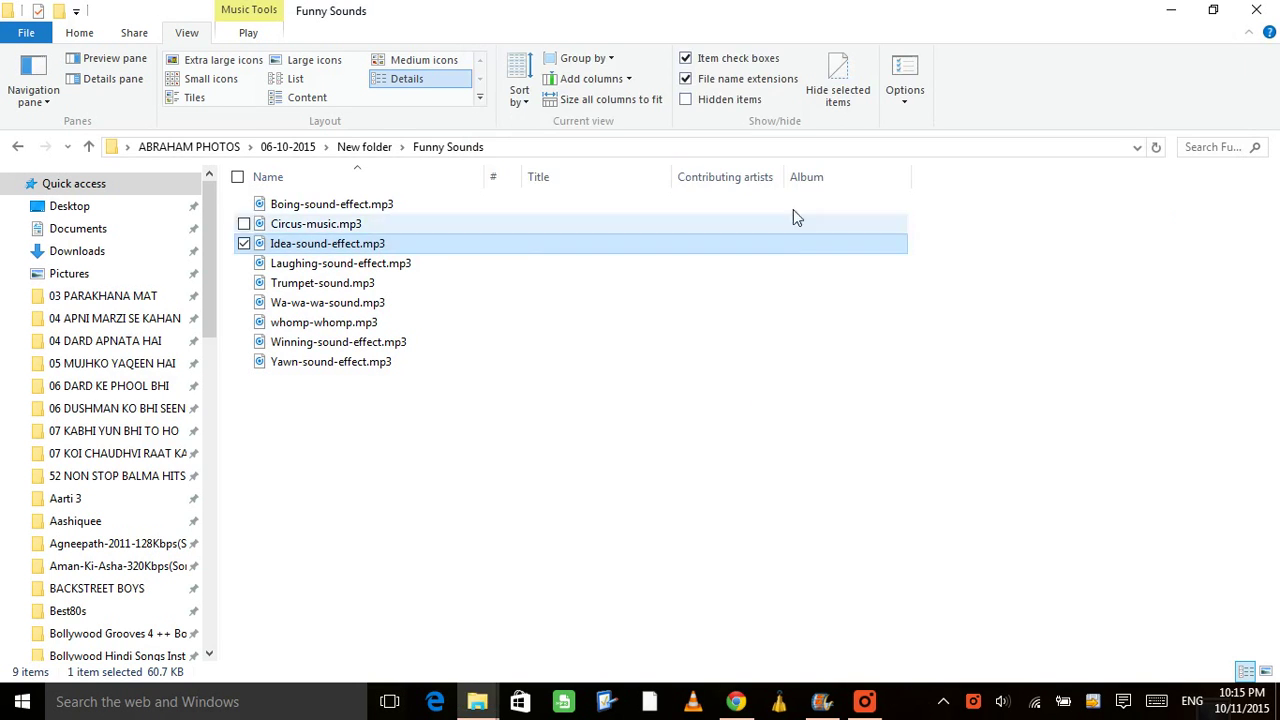
click(340, 330)
double_click(340, 330)
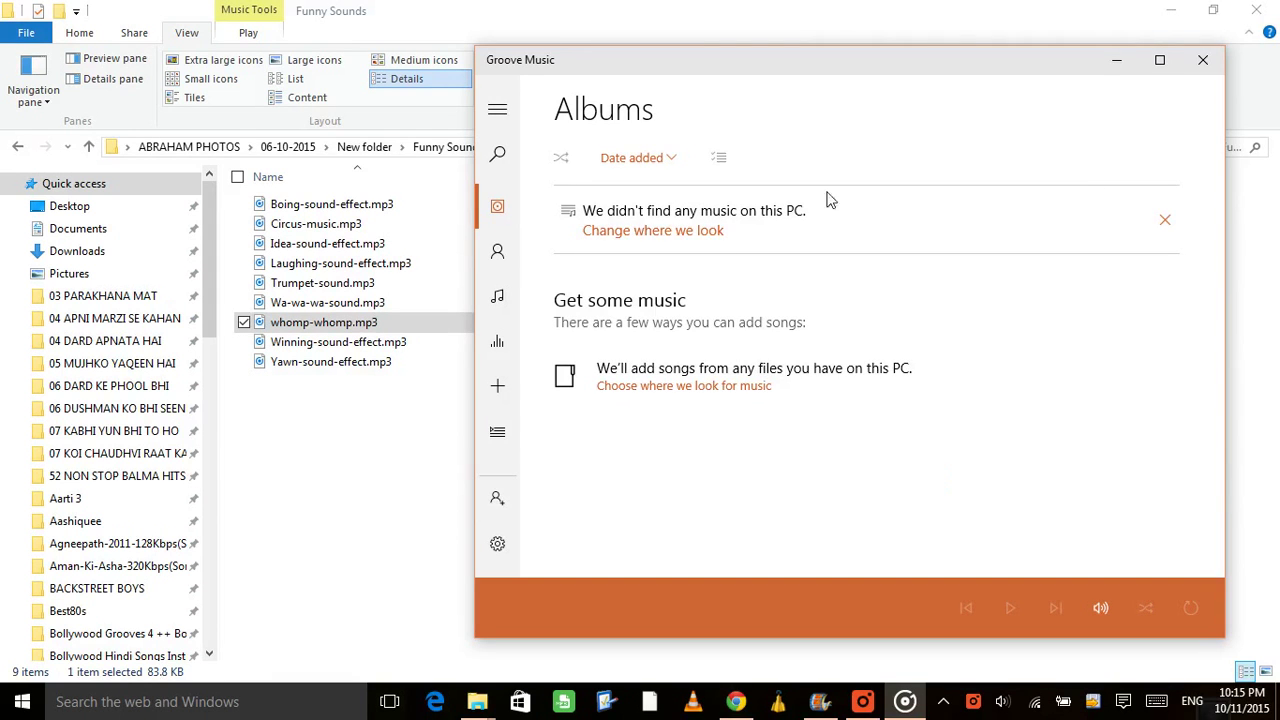
click(1203, 60)
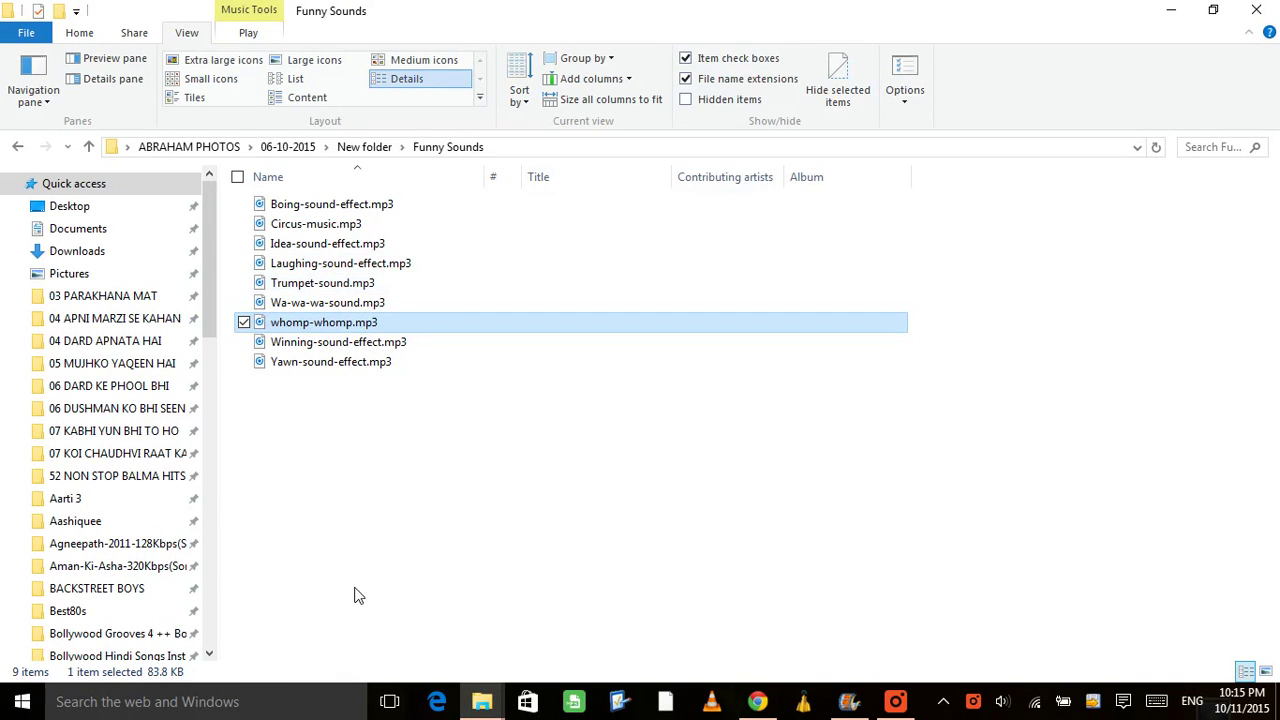
double_click(310, 204)
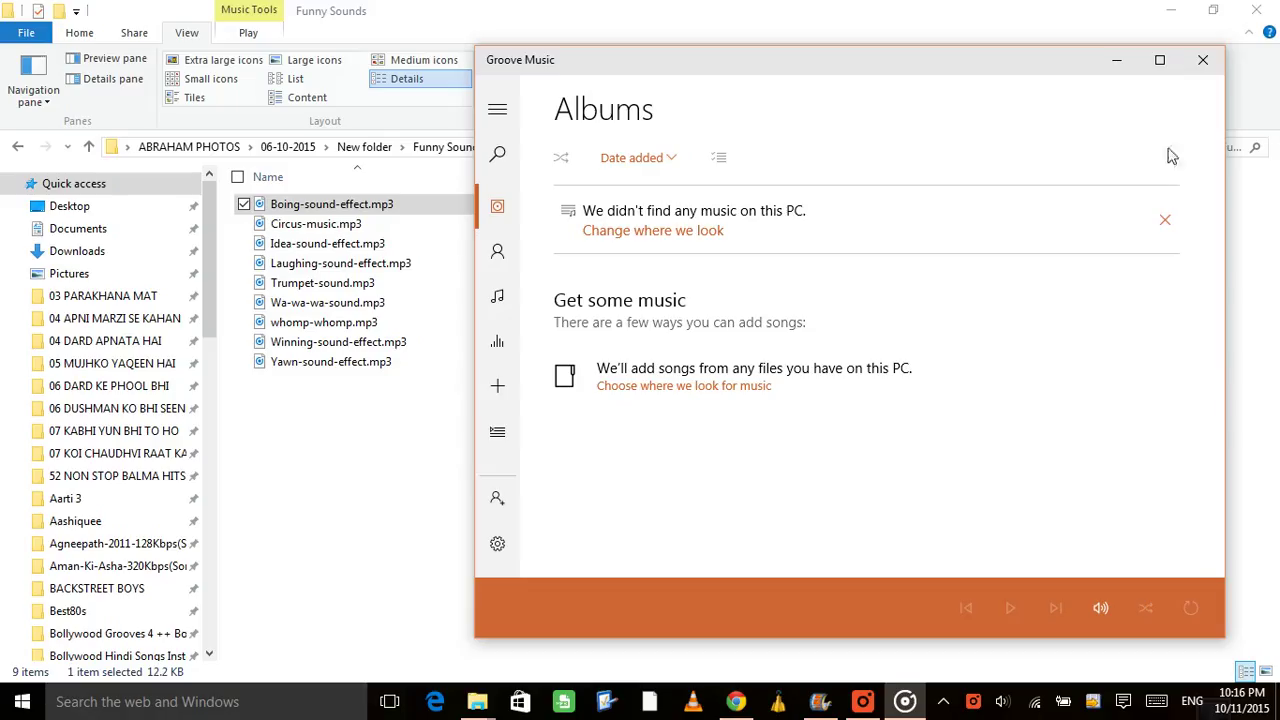
click(1203, 62)
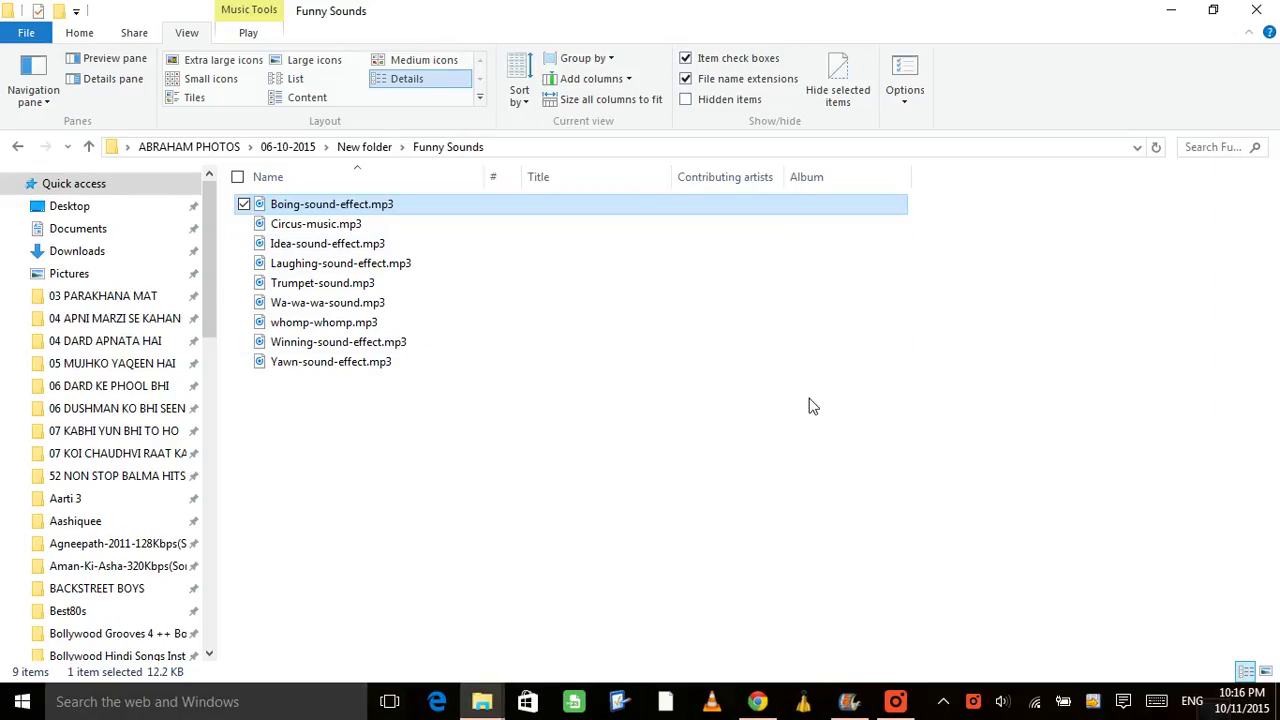
Step: Switch back to Movie Maker and dismiss the Capture Video window covering it
click(895, 706)
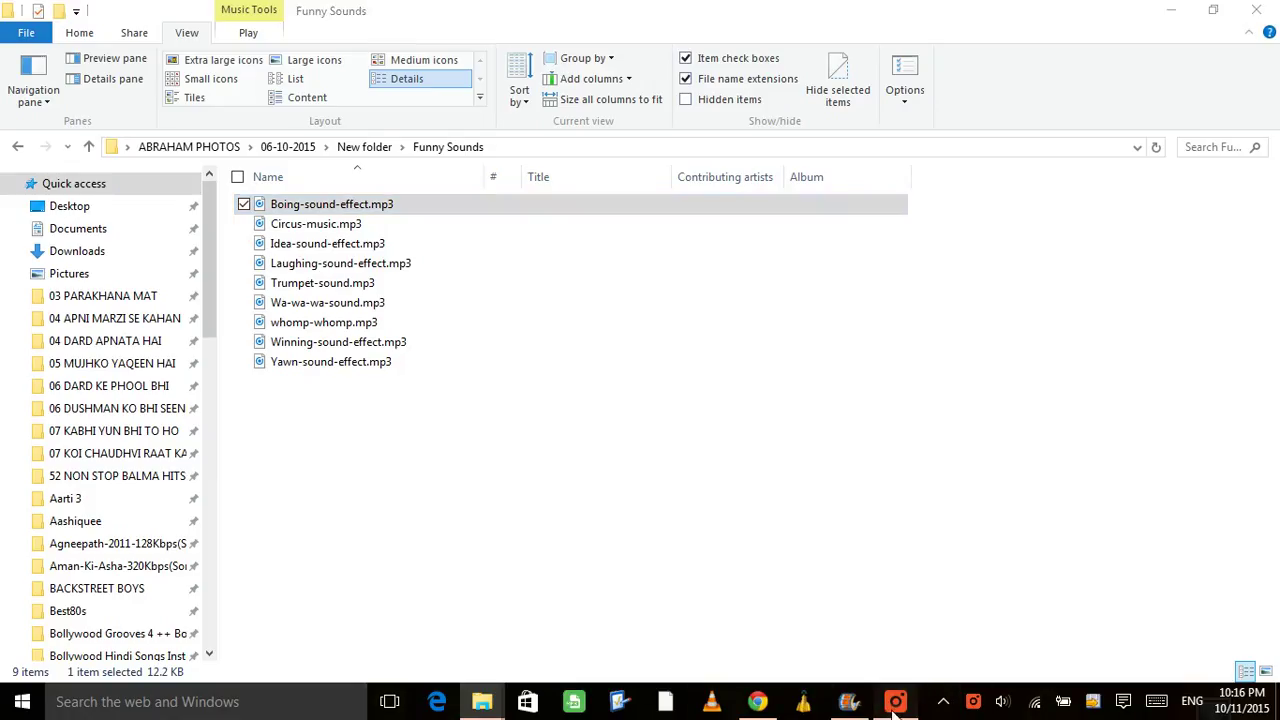
click(618, 263)
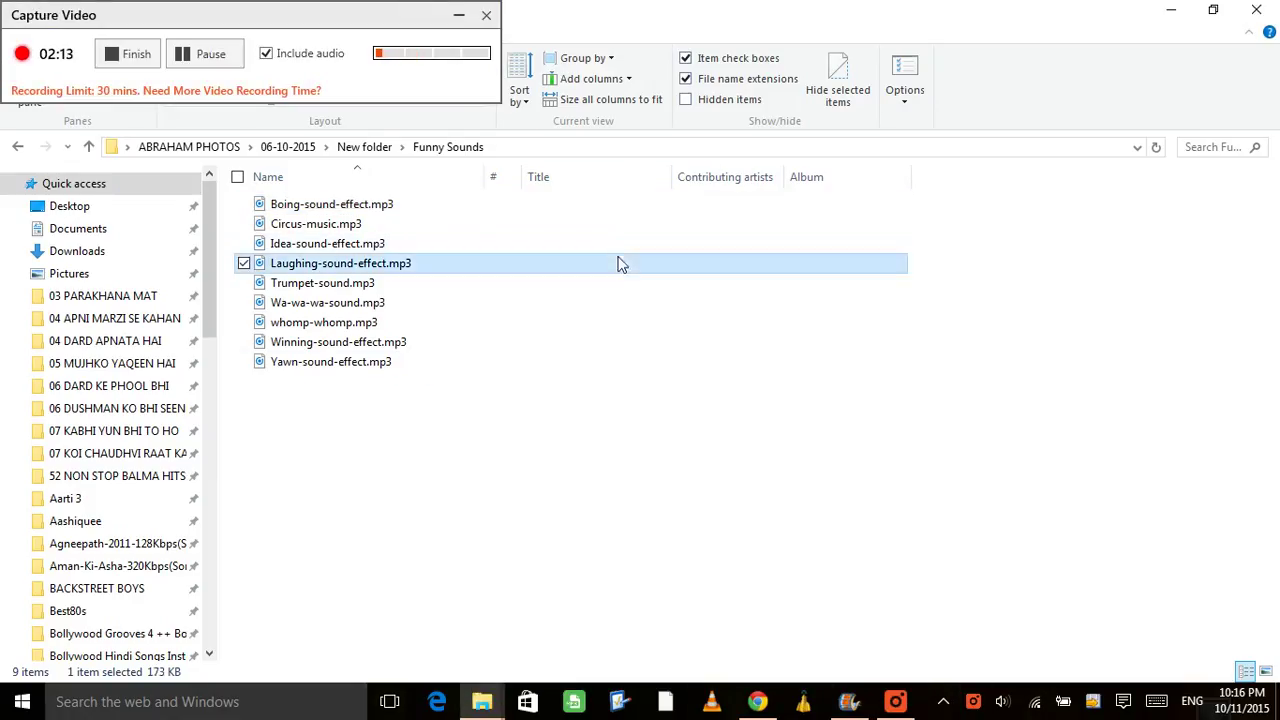
click(848, 701)
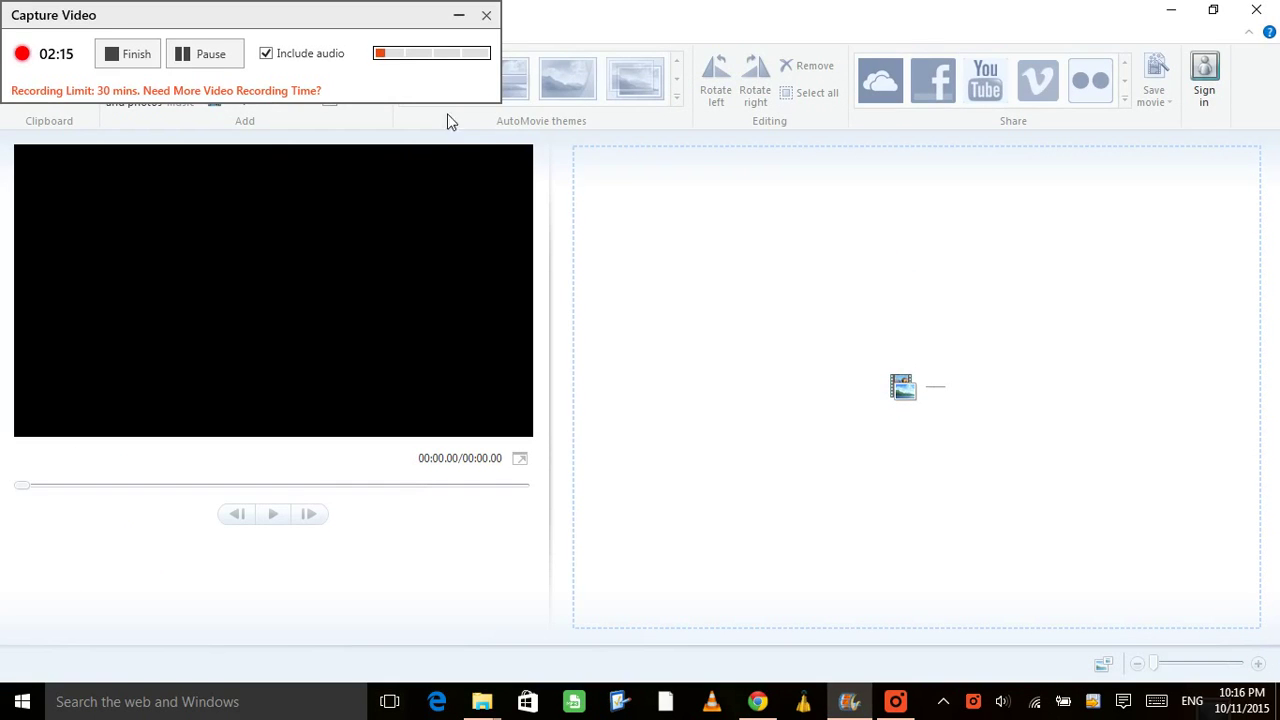
click(484, 17)
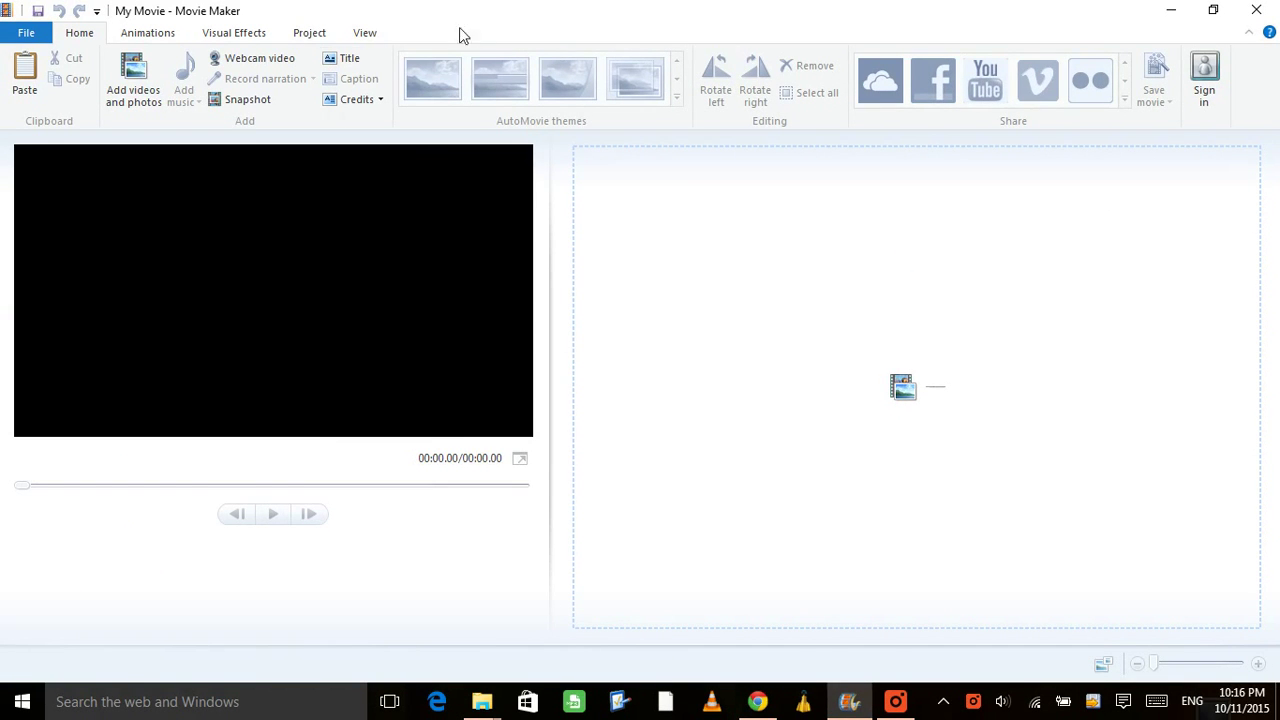
Step: Return File Explorer to New folder and arrange its window beside a restored Movie Maker window so both are accessible
double_click(626, 13)
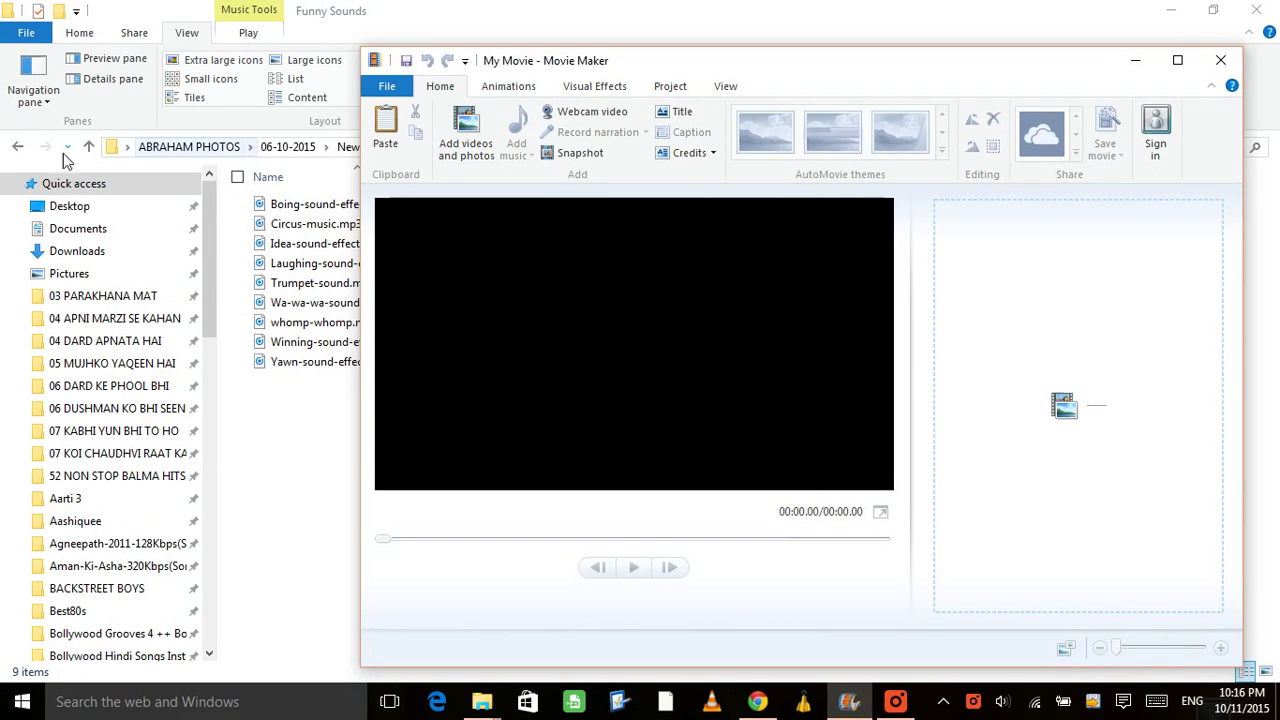
click(269, 401)
click(364, 147)
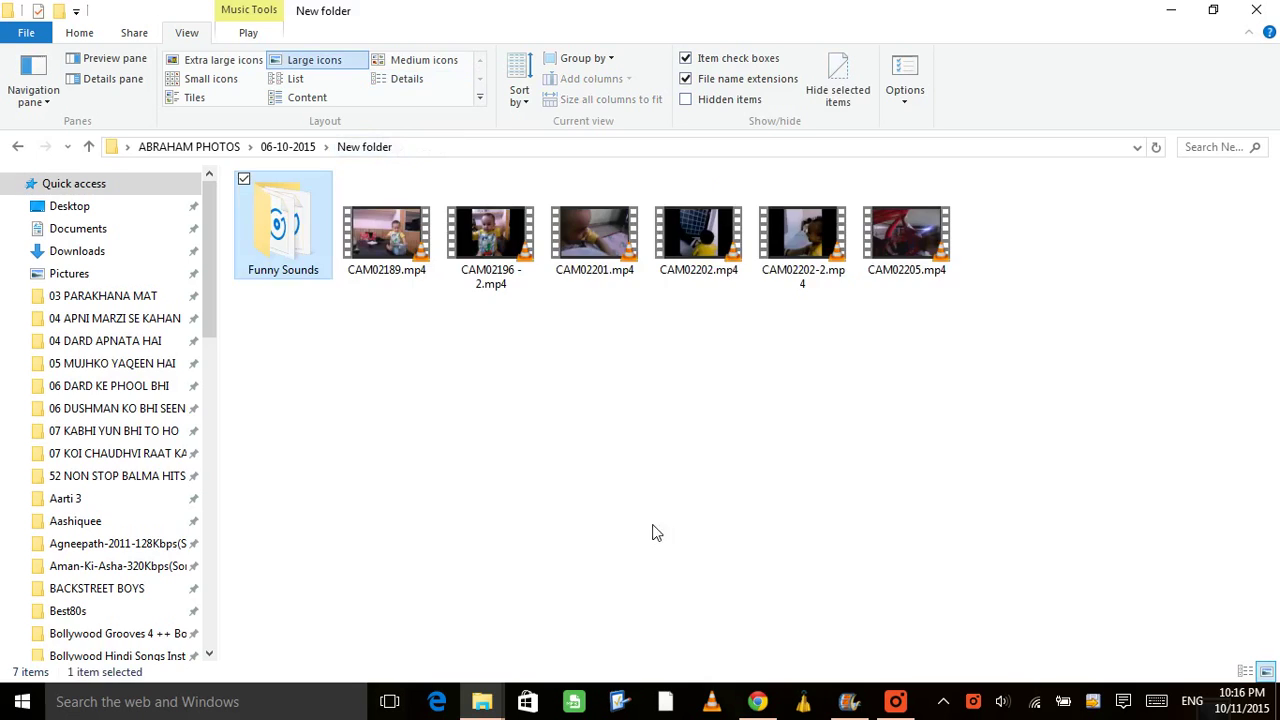
drag(600, 10, 440, 26)
drag(821, 74, 845, 50)
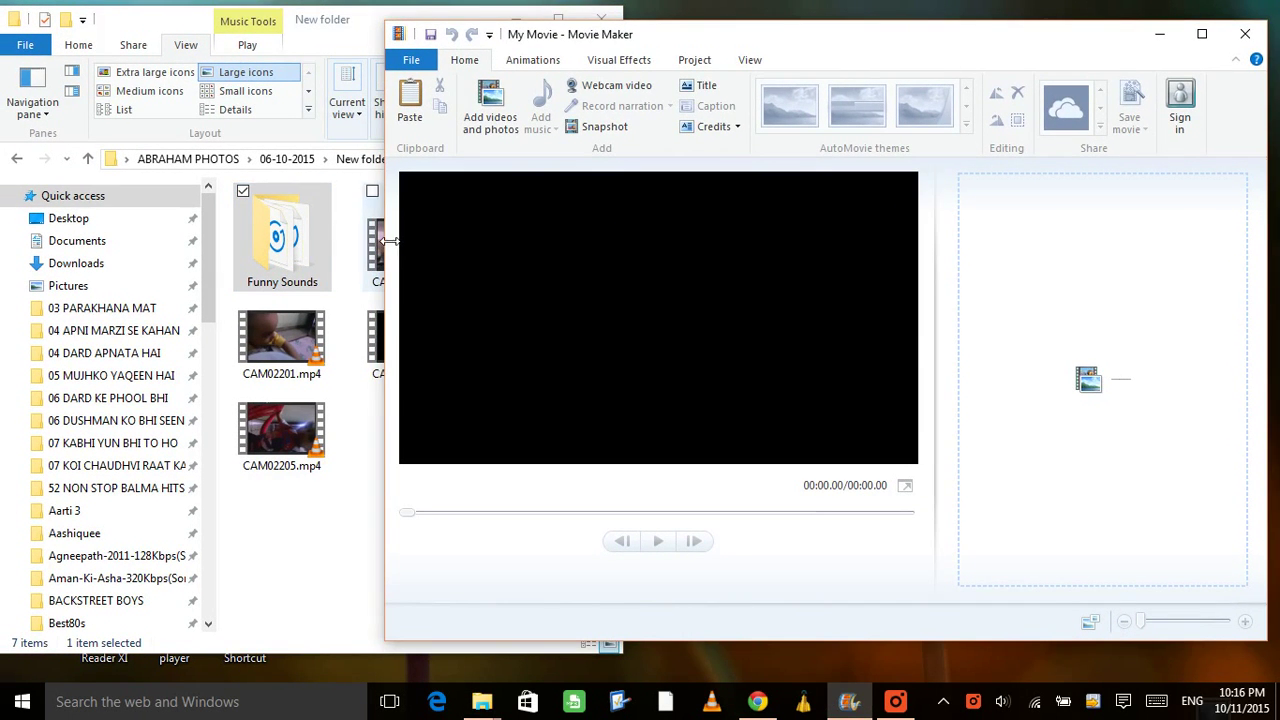
Step: Add CAM02189.mp4 from the folder to the empty Movie Maker project and preview its opening seconds
click(373, 250)
drag(373, 250, 1023, 306)
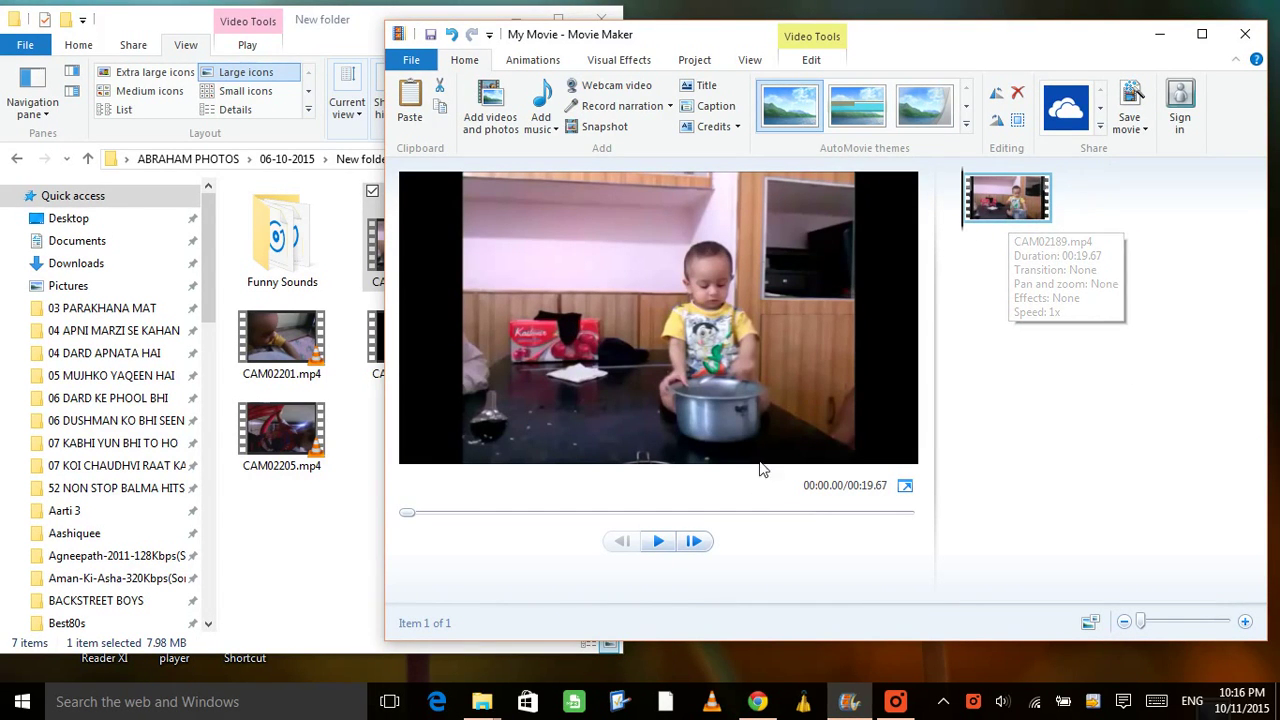
click(660, 542)
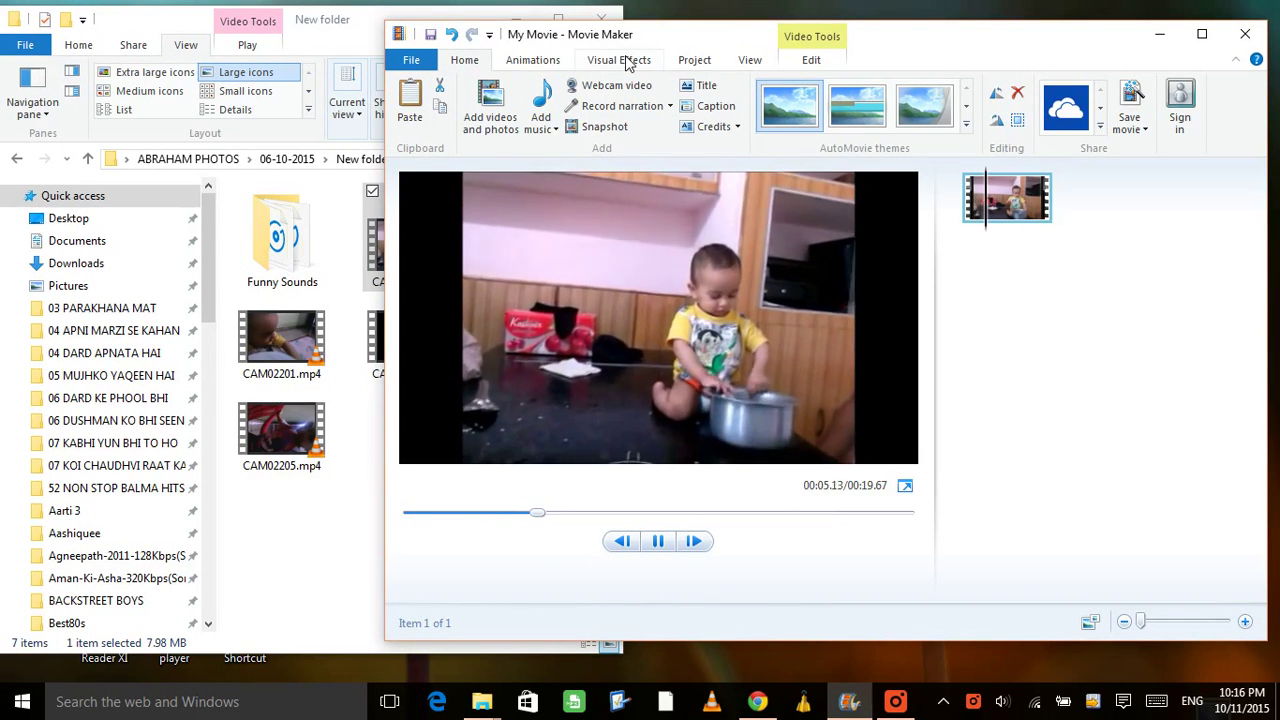
click(658, 541)
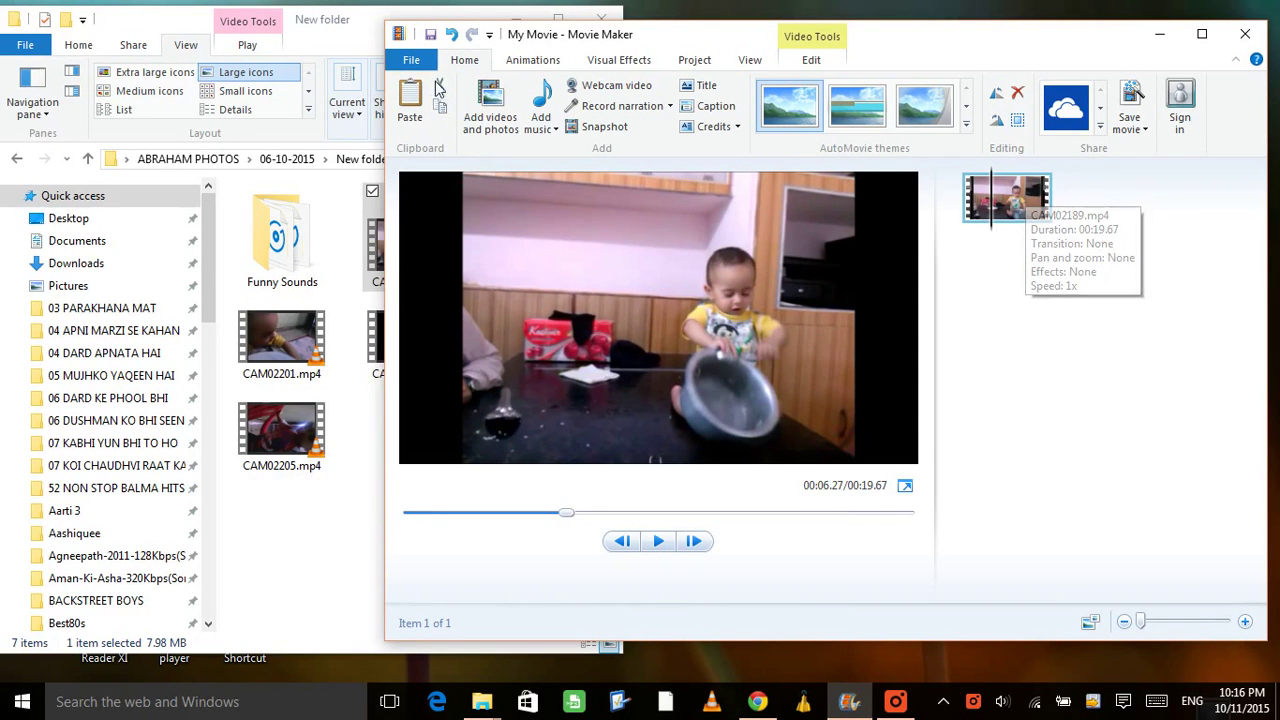
Step: Shrink the Movie Maker window to uncover the folder's files, and add CAM02202-2.mp4 to the project through Add videos and photos
drag(386, 19, 450, 38)
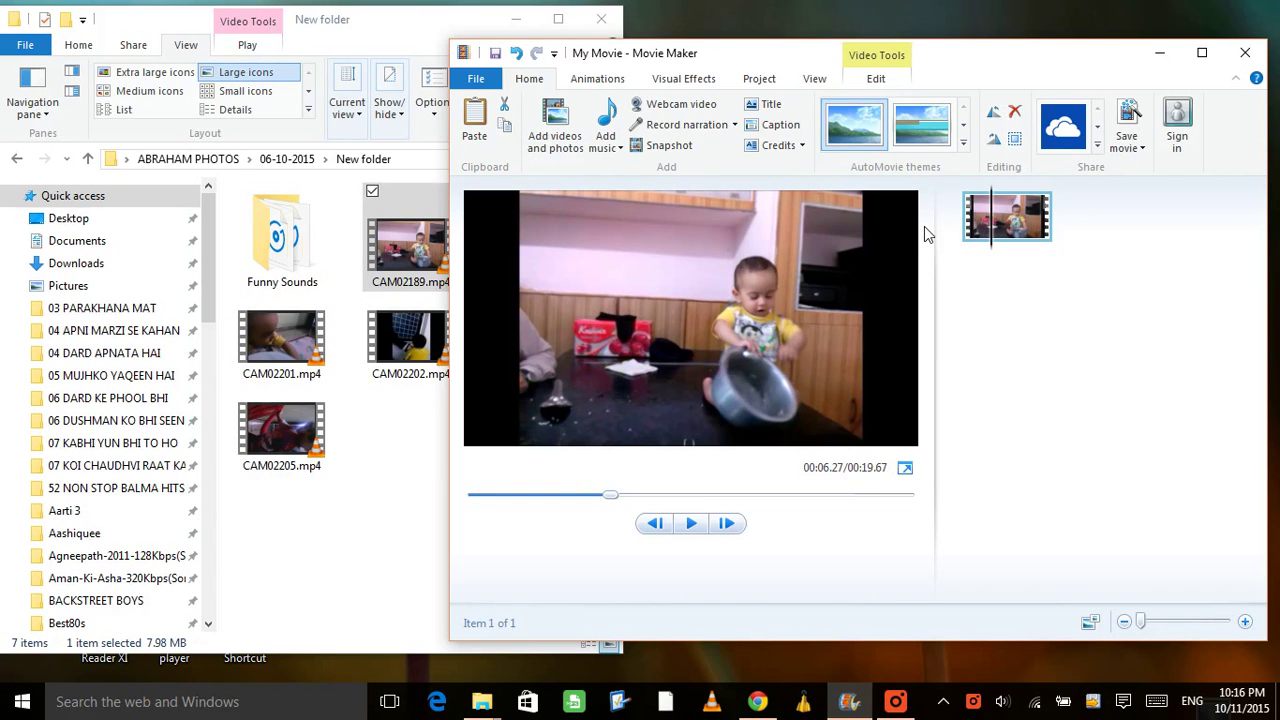
click(563, 138)
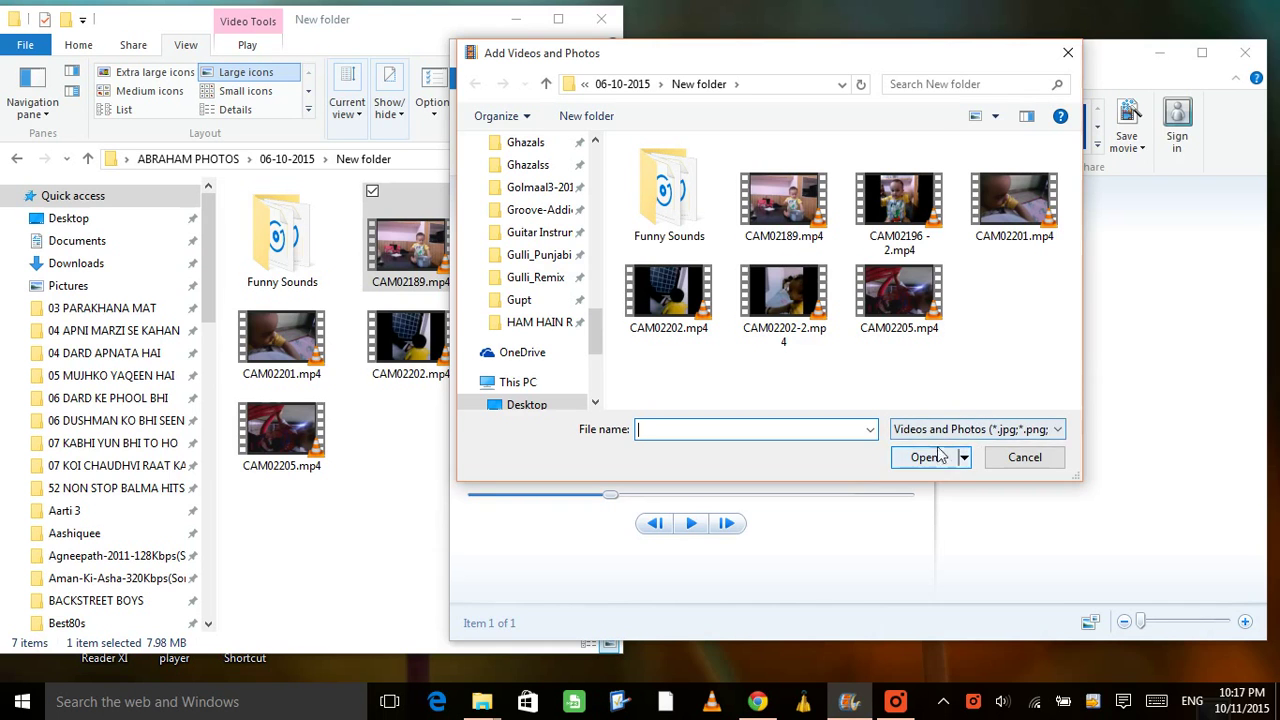
click(946, 429)
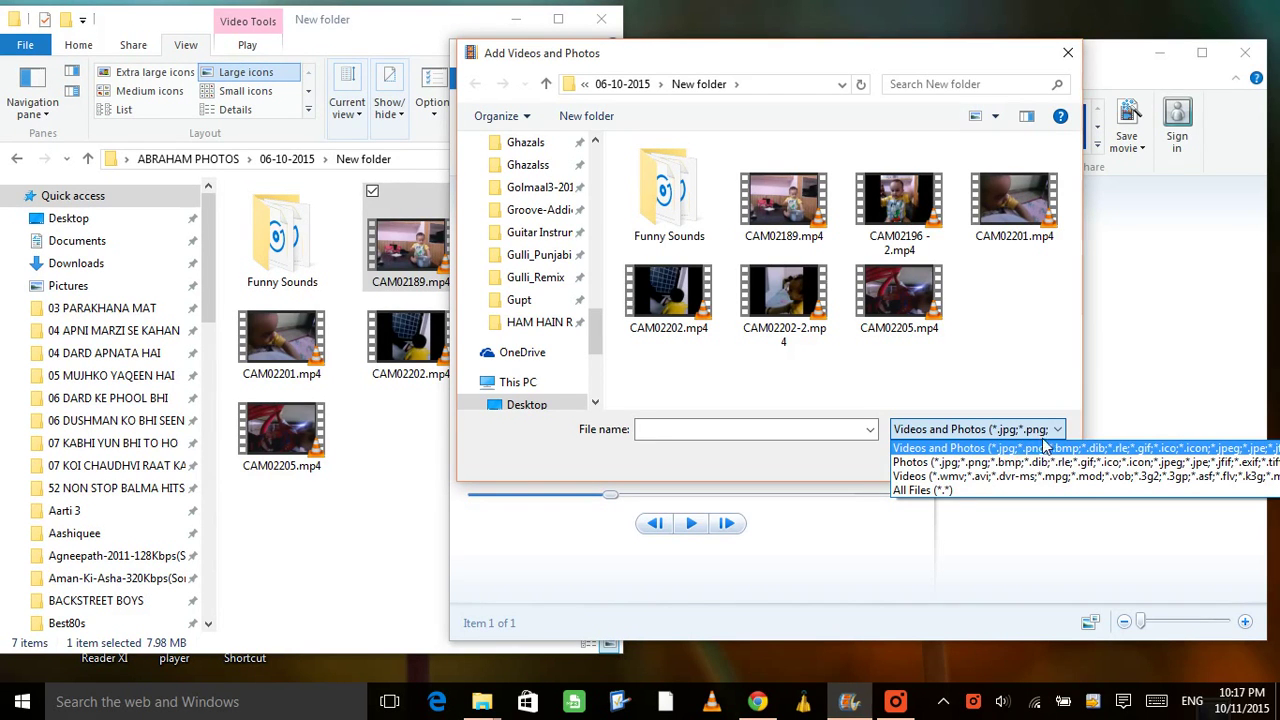
click(761, 437)
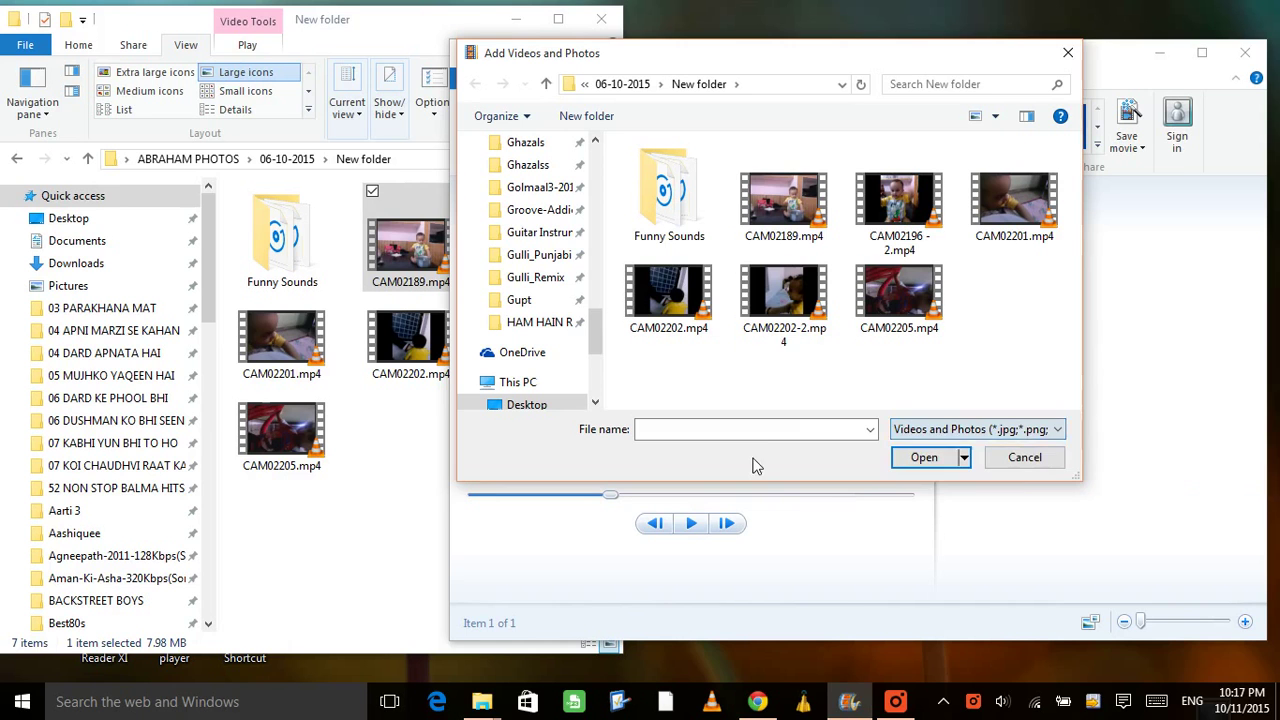
click(789, 296)
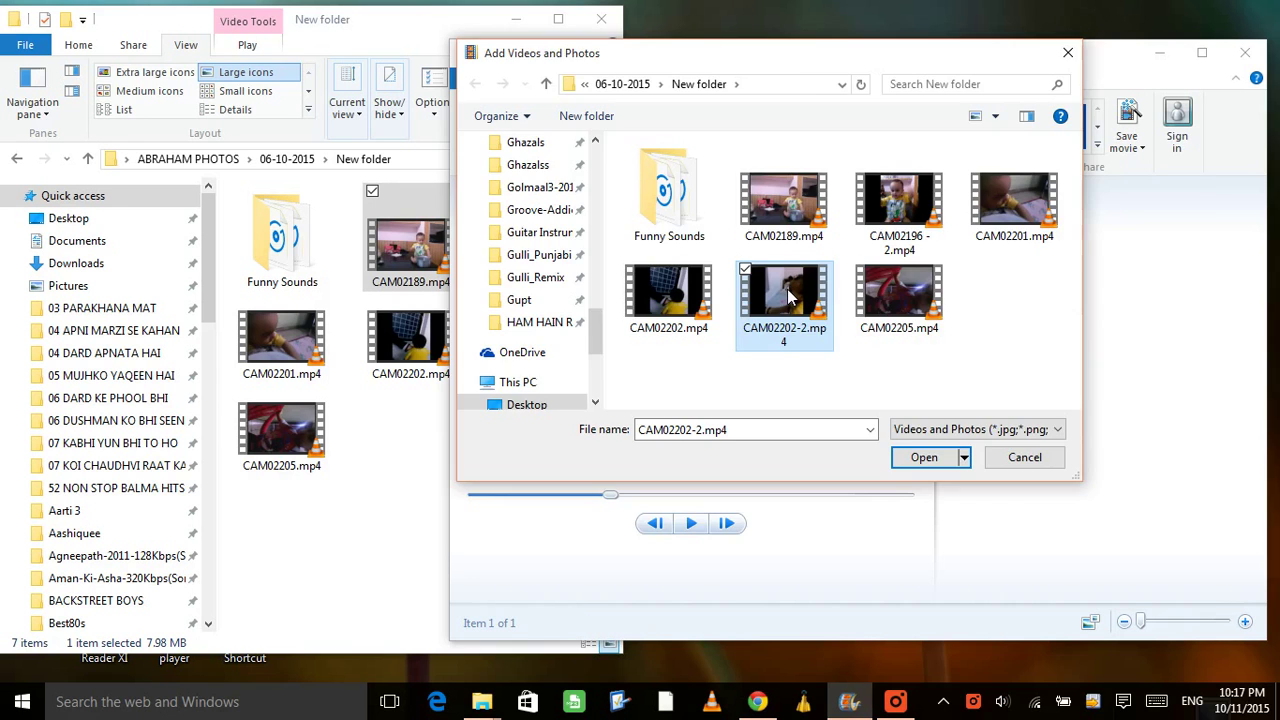
double_click(787, 293)
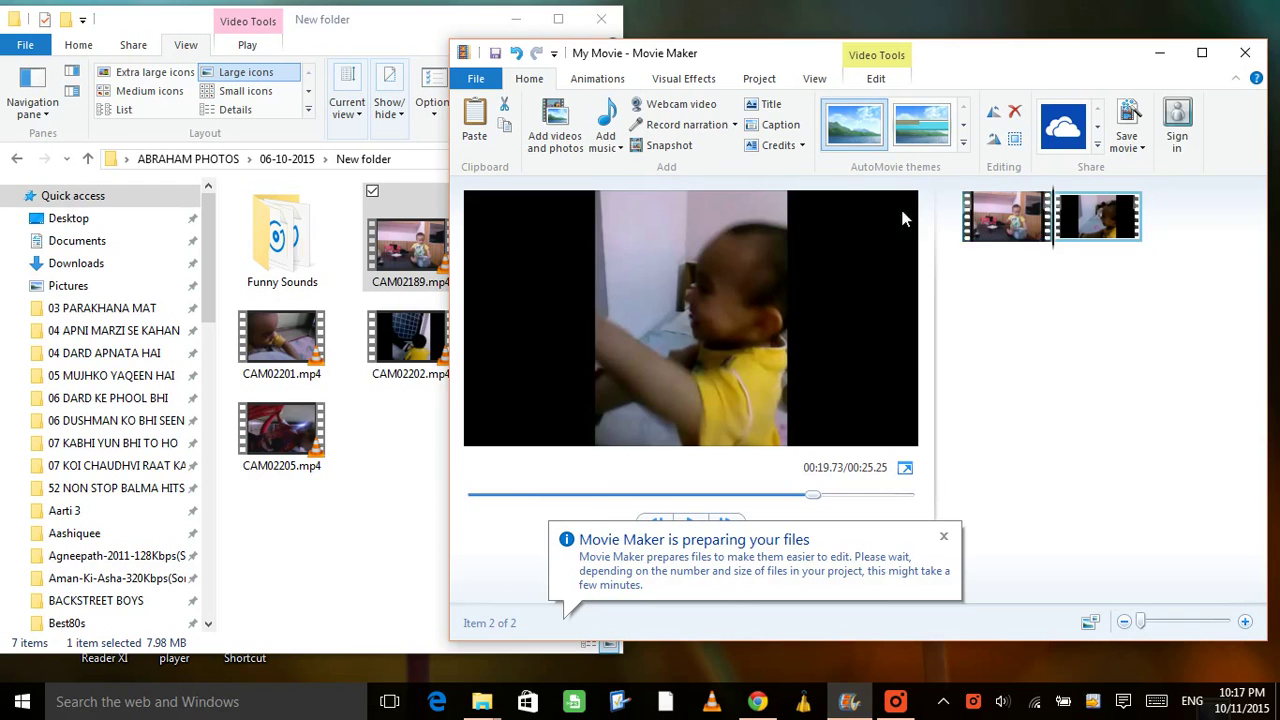
Step: Dismiss the file preparation notice and play the project from a point shortly before the second clip
click(1005, 215)
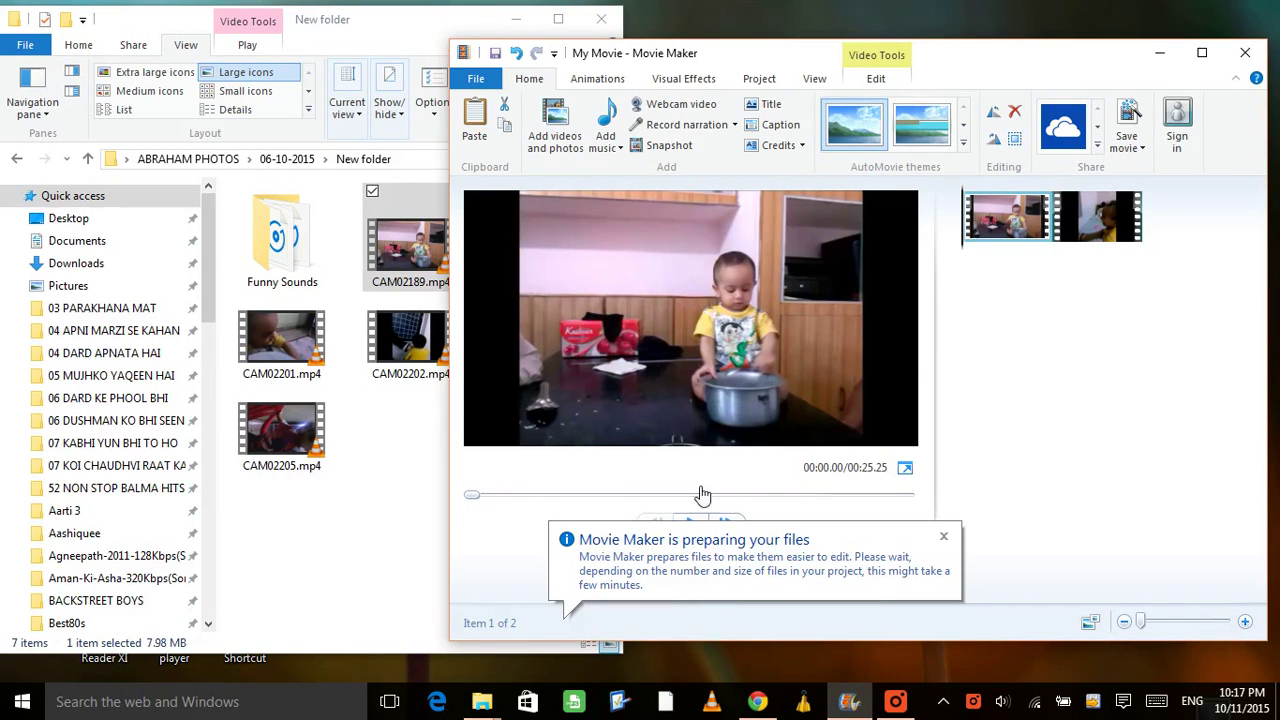
click(943, 540)
click(691, 523)
click(985, 238)
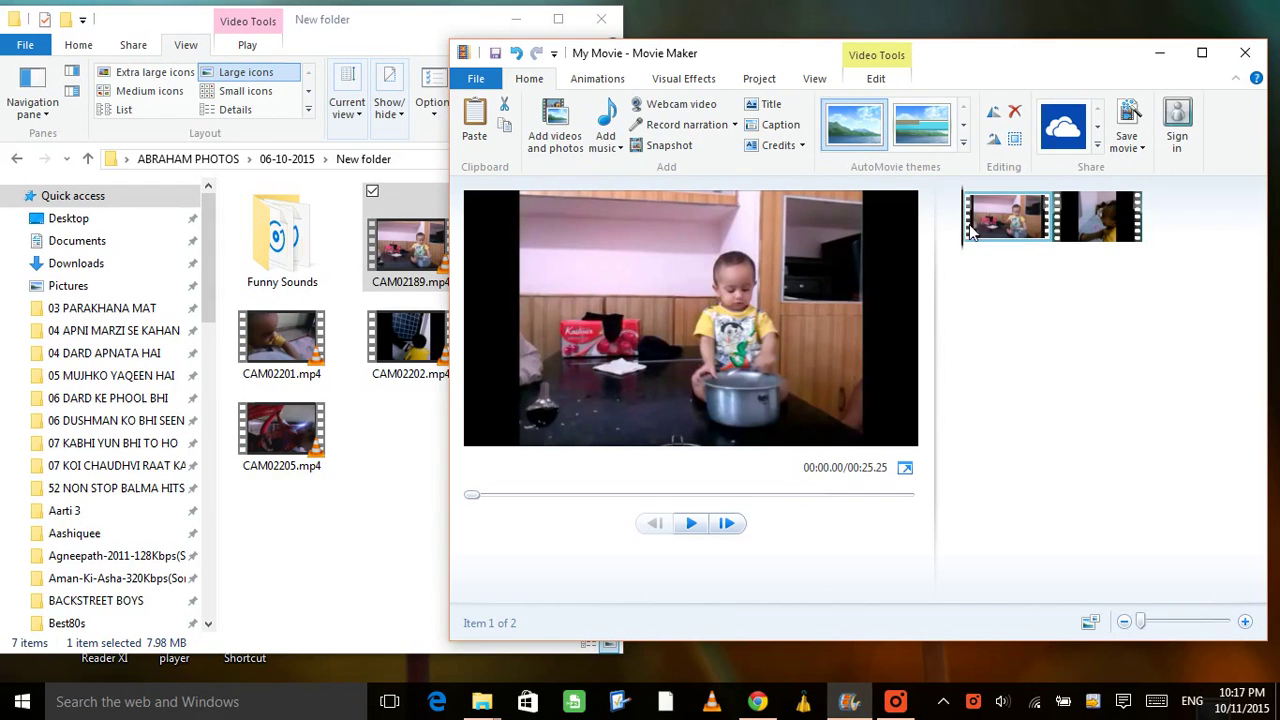
click(775, 495)
click(699, 524)
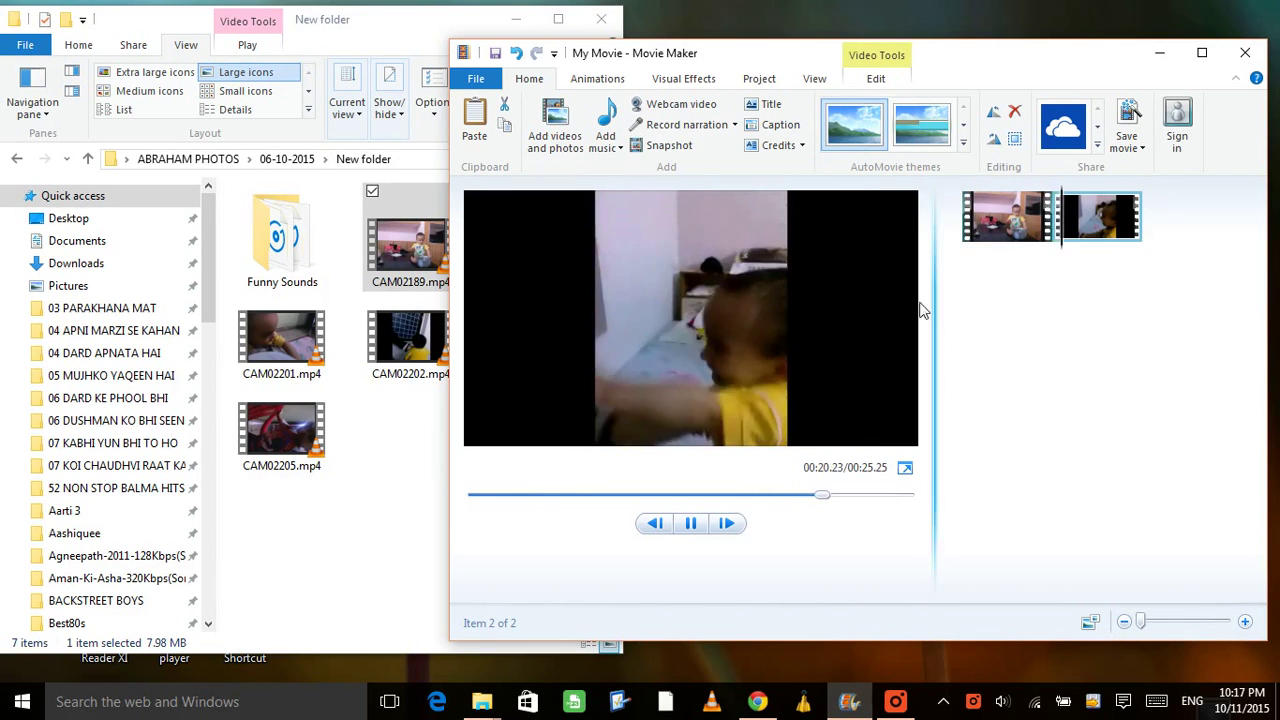
Step: Pause playback, return to the first clip and move the playhead to about 15.70 seconds
click(704, 526)
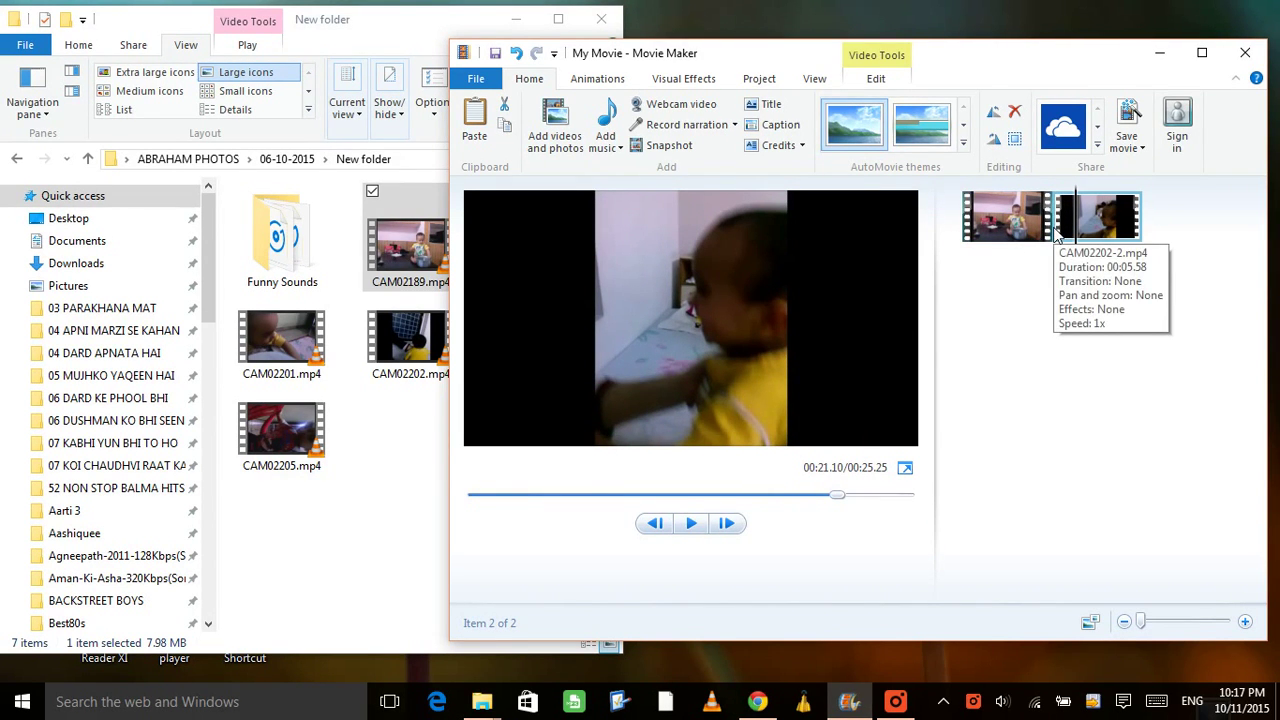
click(990, 237)
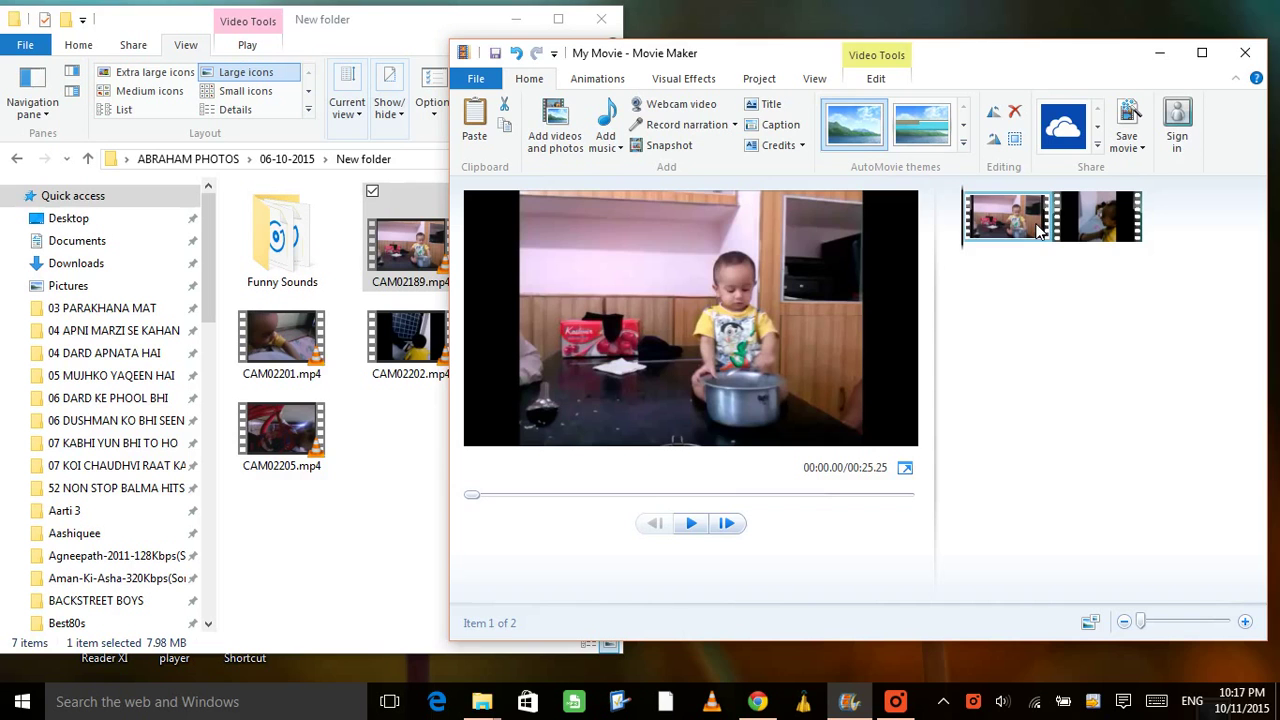
click(754, 495)
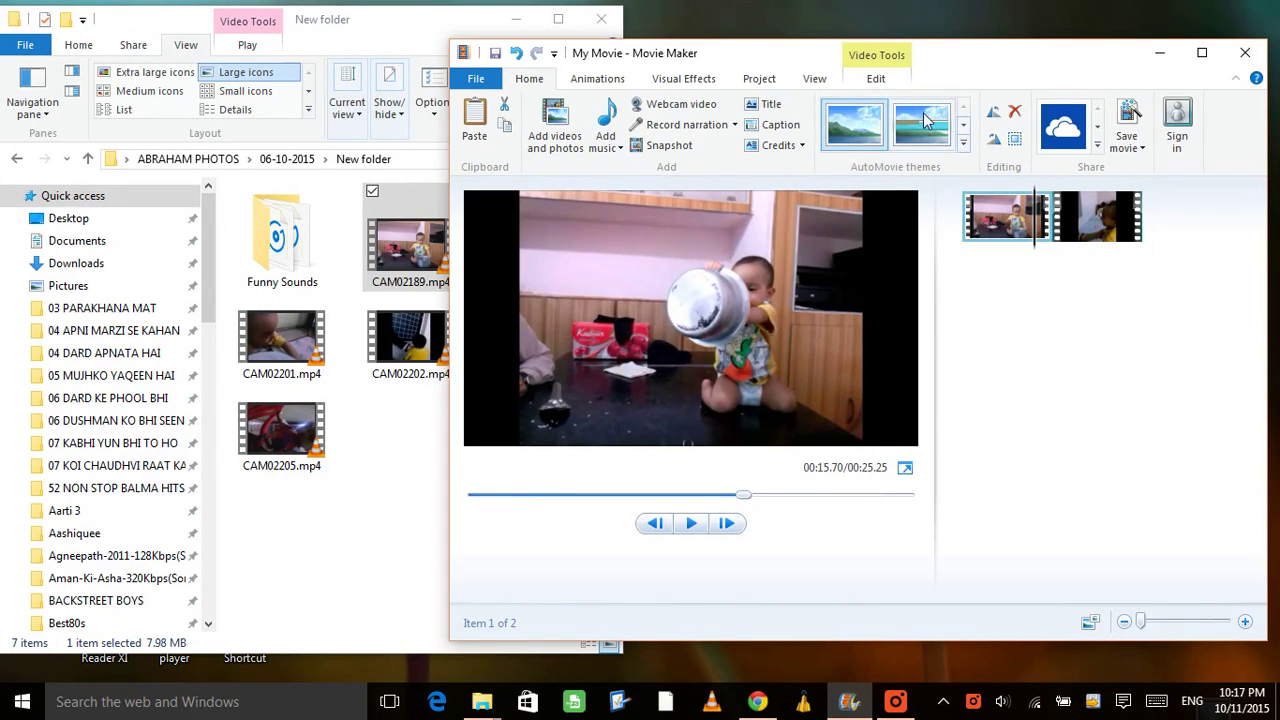
Step: Maximize the Movie Maker window and apply the X-shaped Diagonals transition to the start of the second clip
double_click(992, 60)
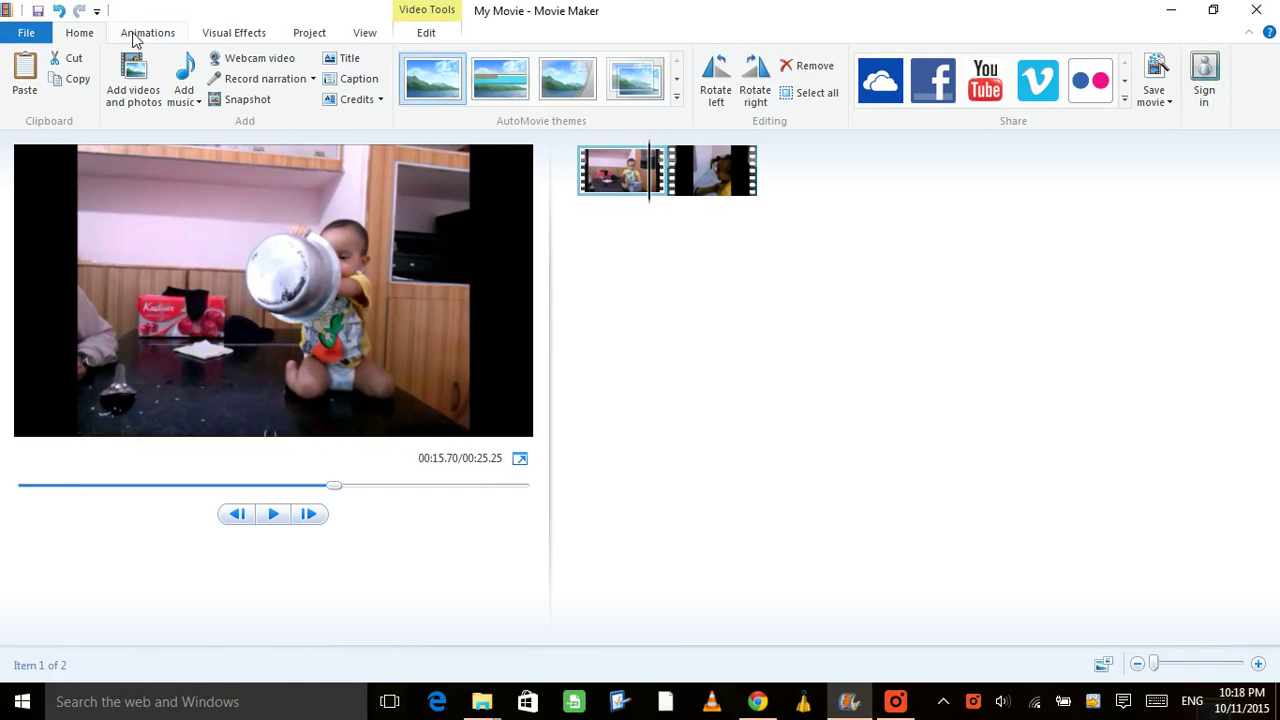
click(212, 36)
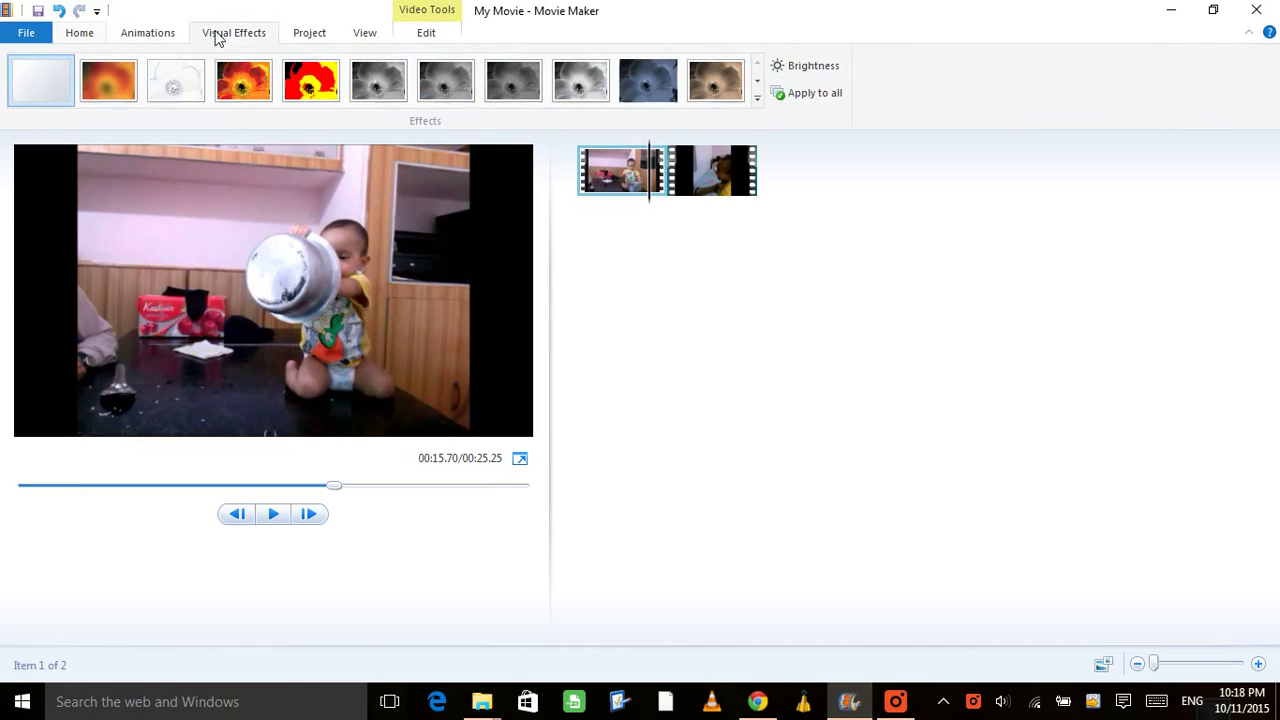
click(155, 44)
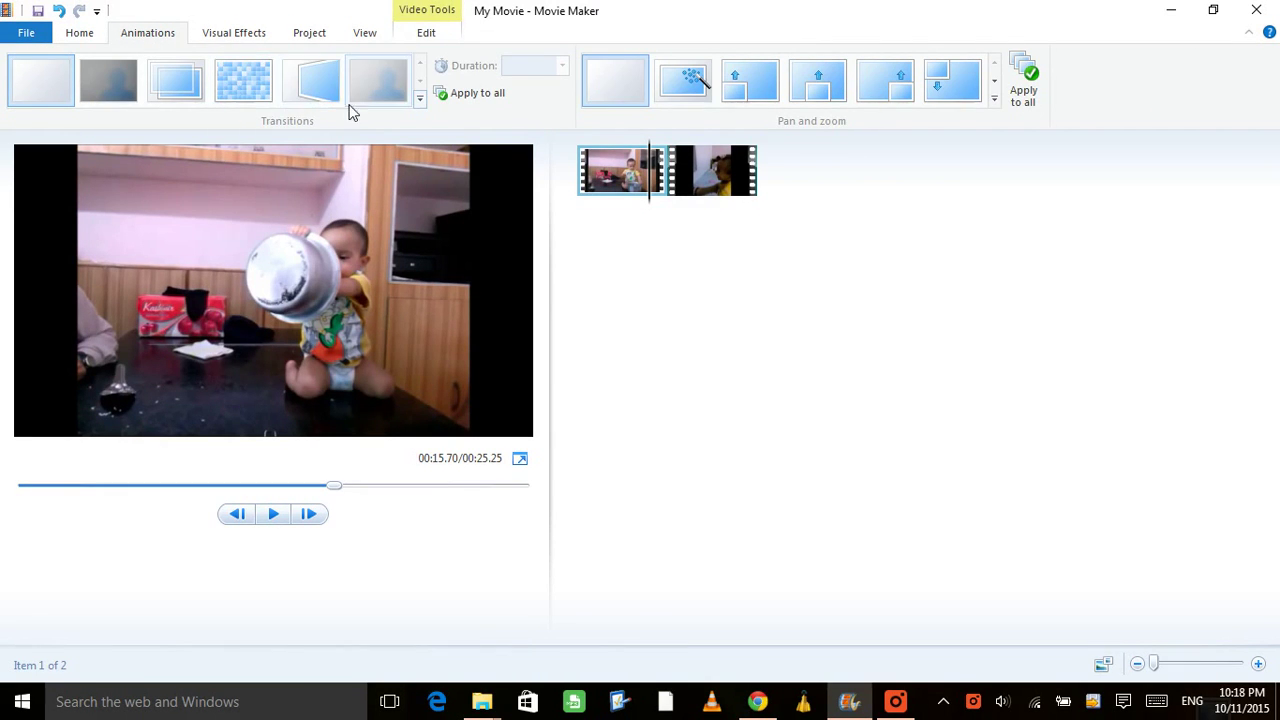
click(701, 165)
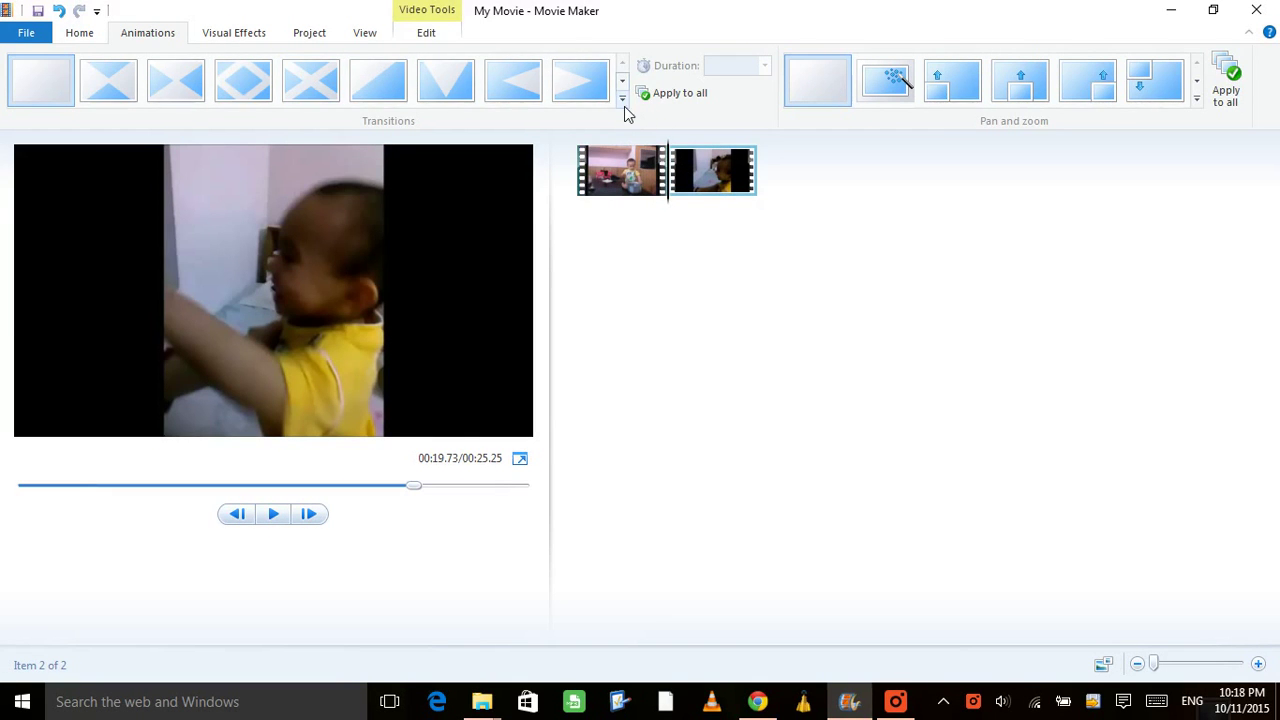
click(622, 98)
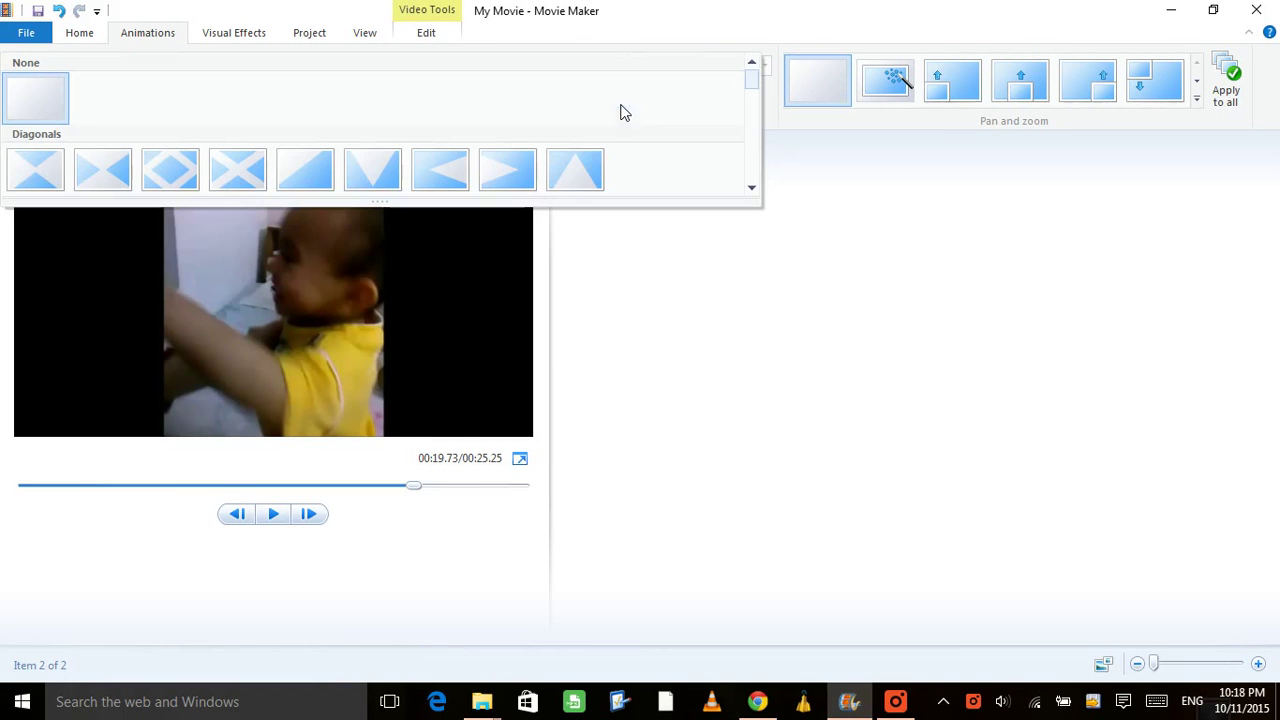
click(258, 188)
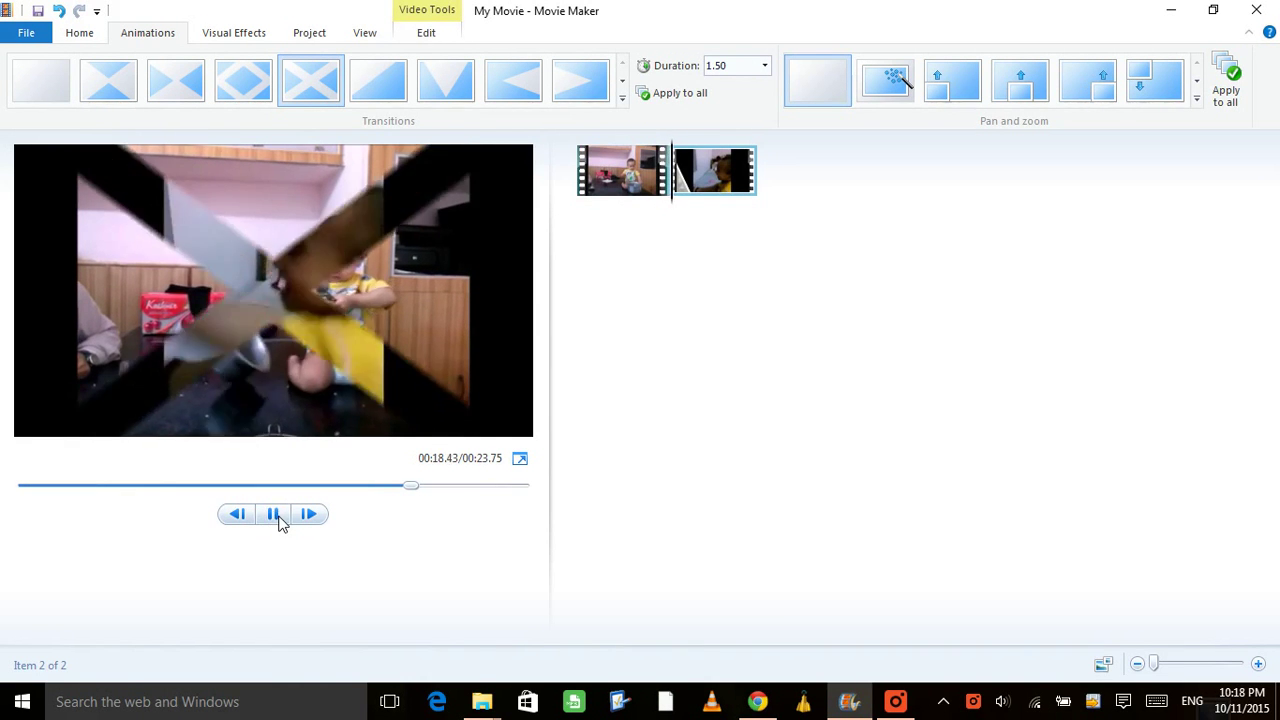
Step: Play the project from partway through the first clip to preview the transition, and pause in the second clip
click(645, 190)
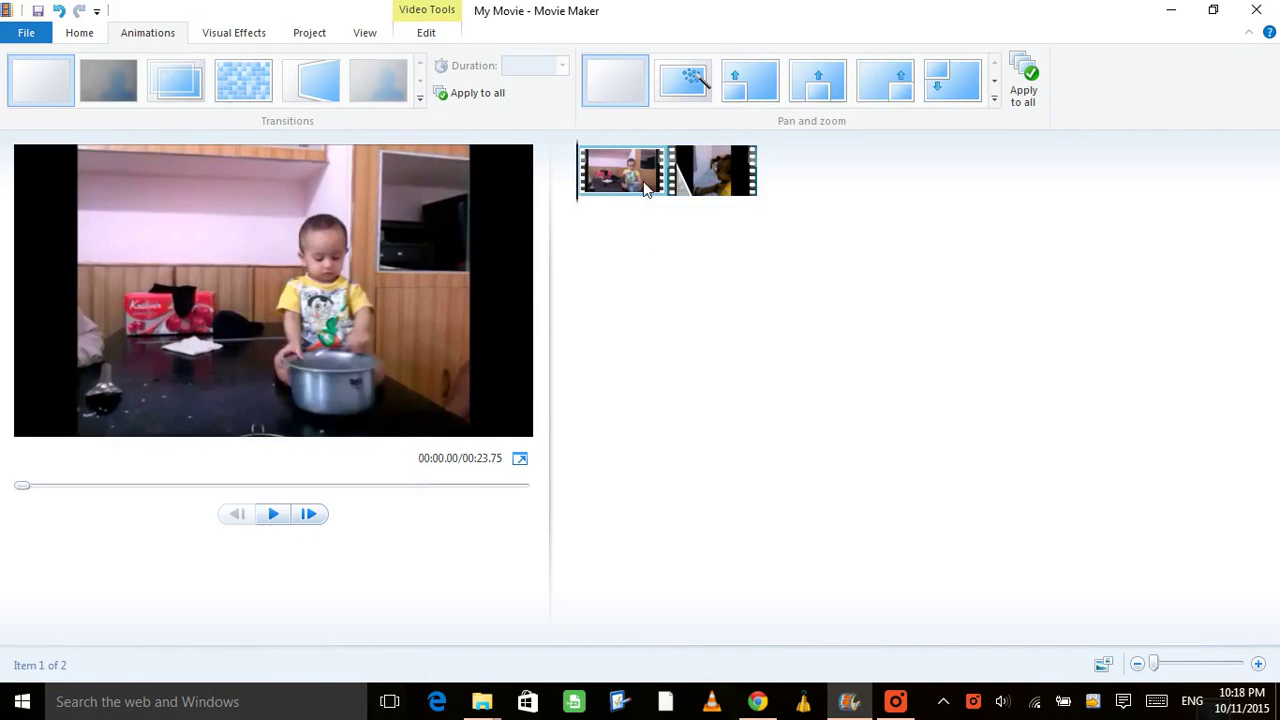
click(326, 487)
click(274, 515)
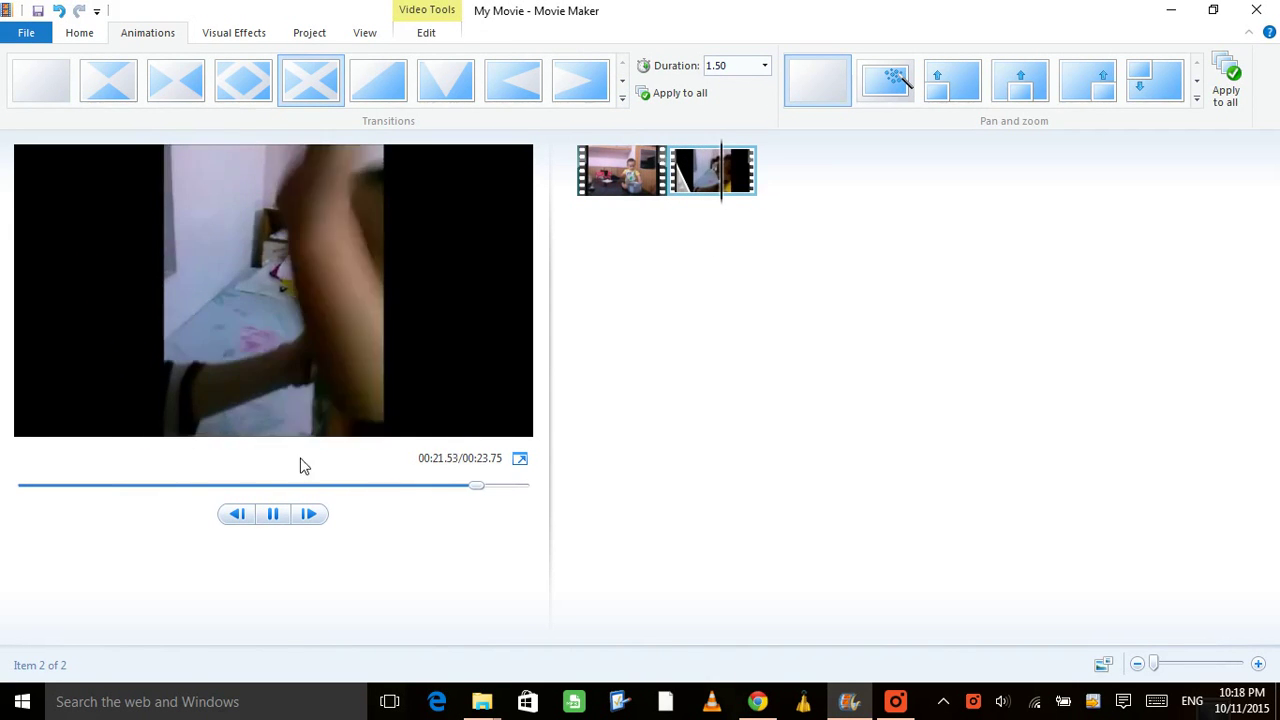
click(272, 513)
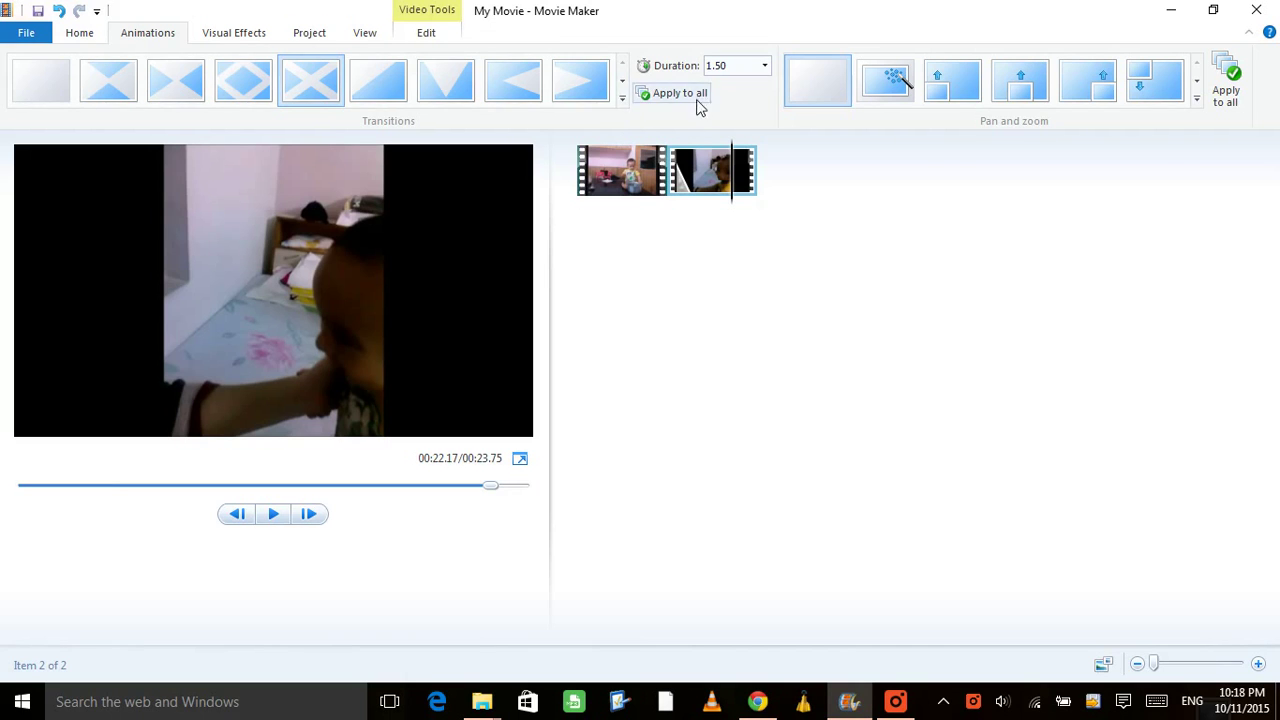
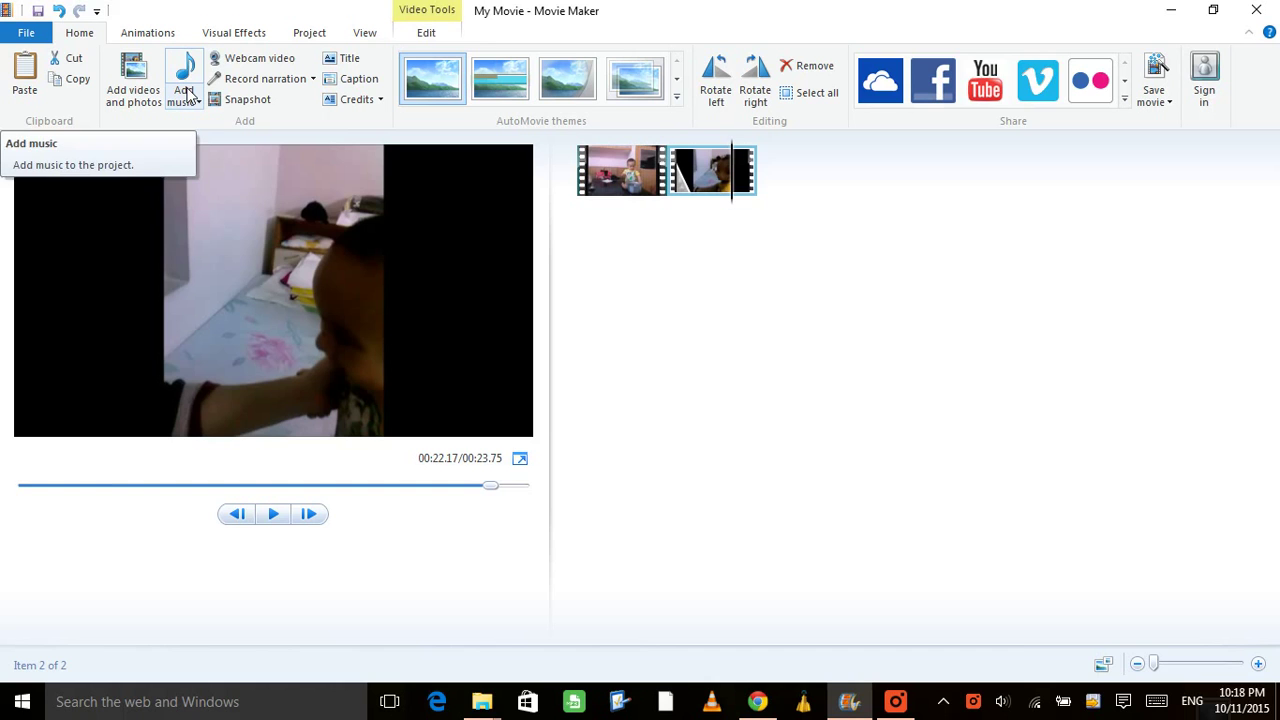
click(188, 93)
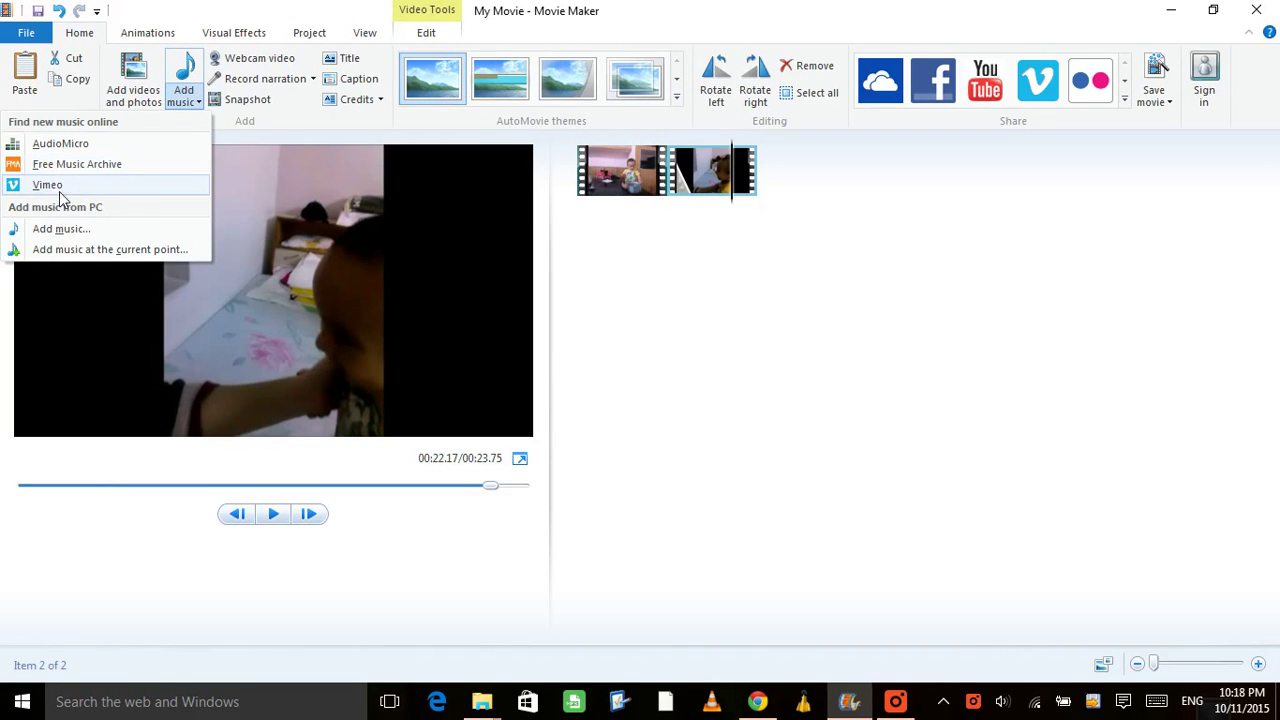
click(99, 238)
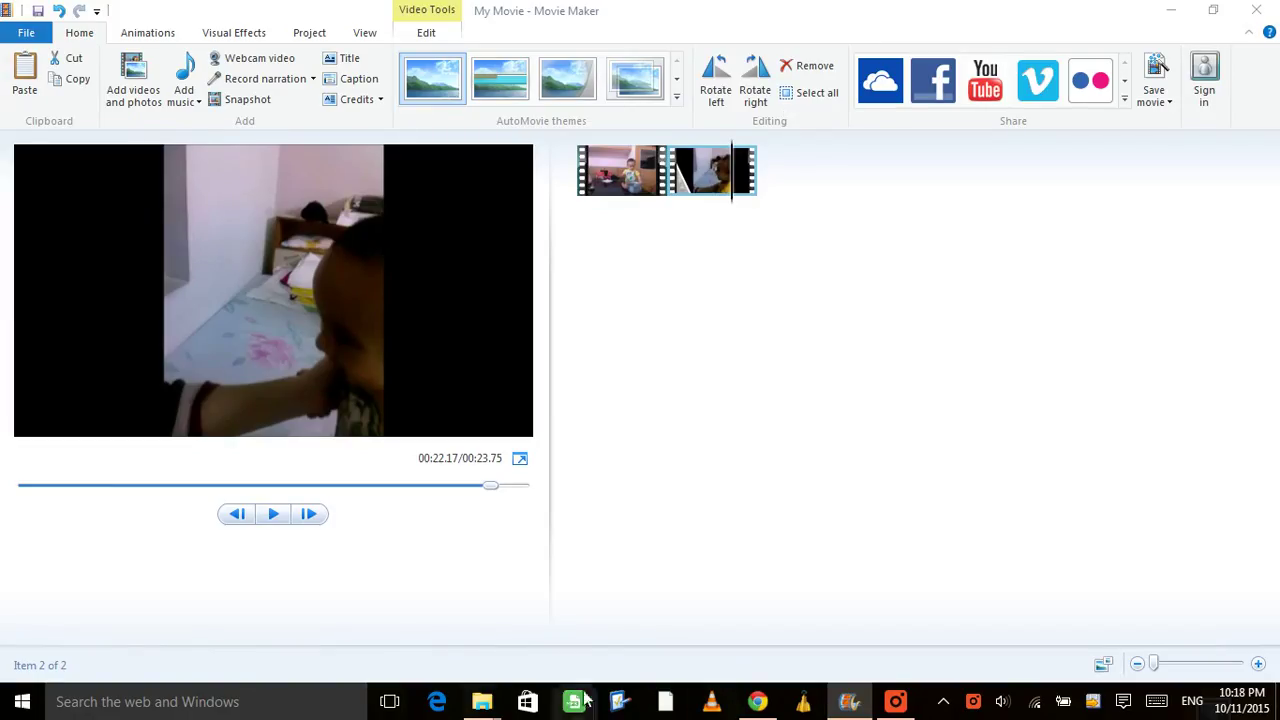
mouse_move(482, 701)
mouse_move(432, 590)
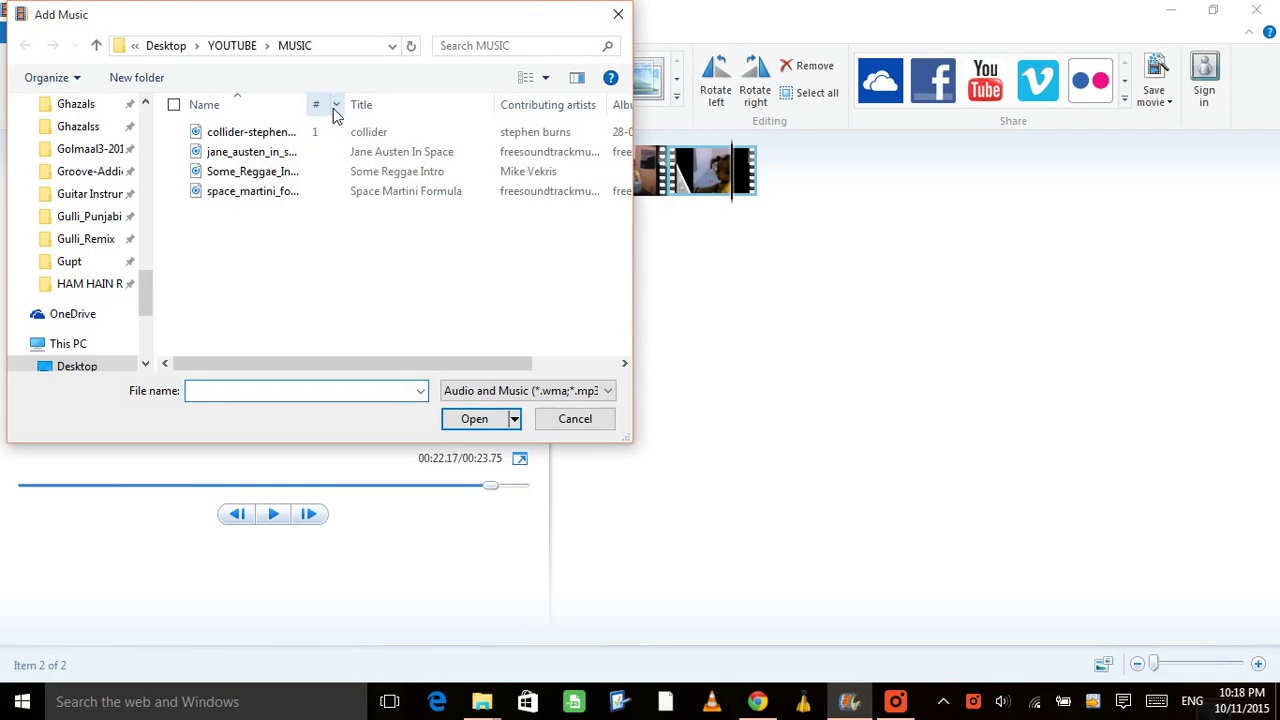
click(618, 15)
Step: Restore the Movie Maker window, move it aside to uncover File Explorer, and open the Funny Sounds folder
double_click(545, 25)
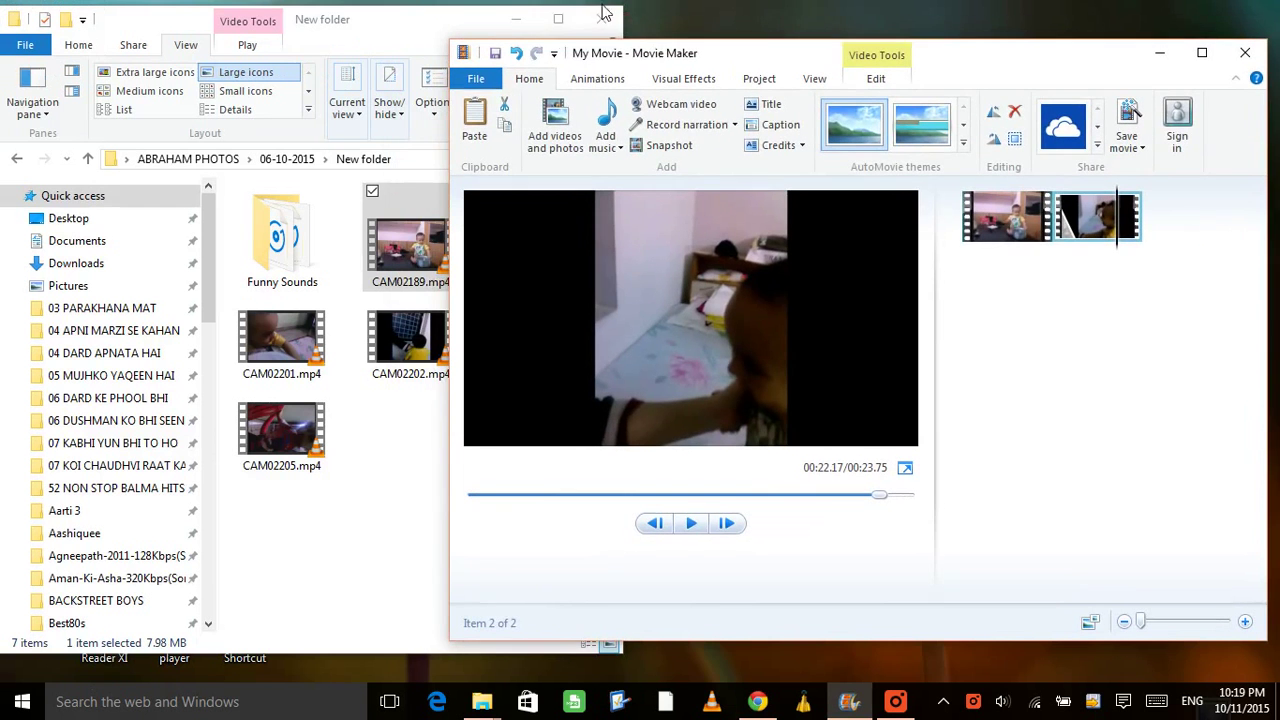
drag(806, 63, 872, 24)
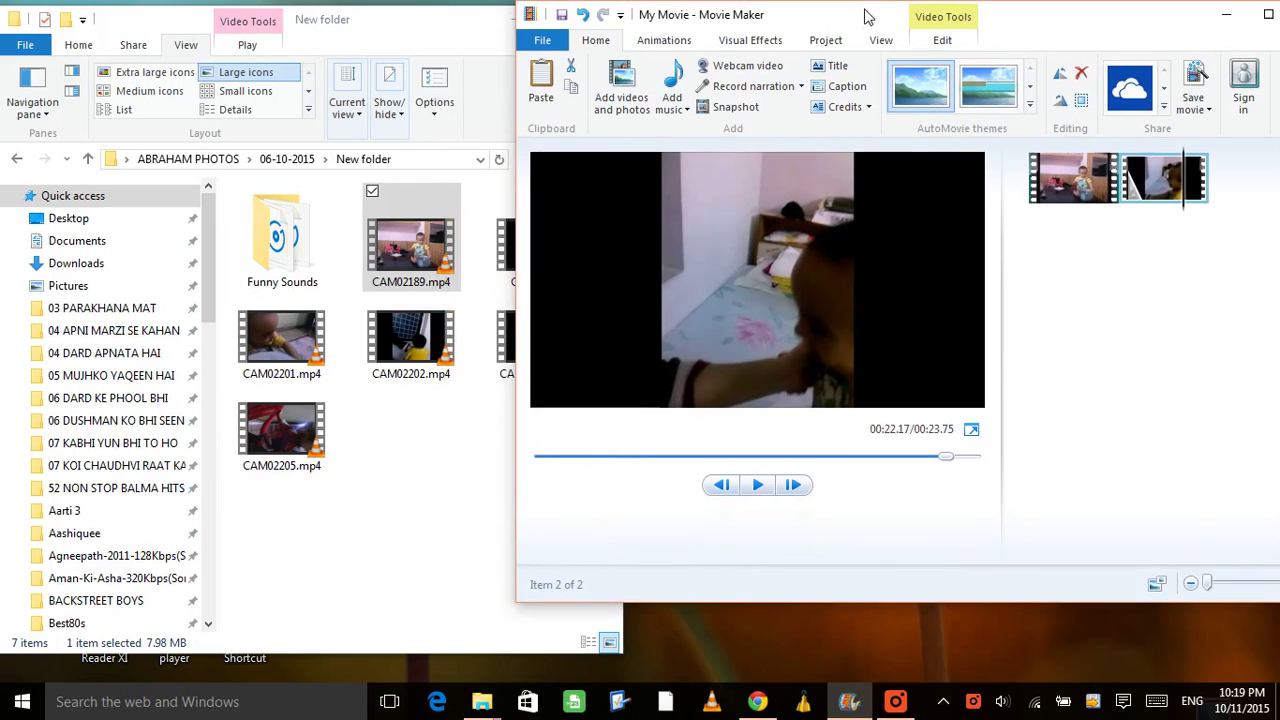
double_click(288, 262)
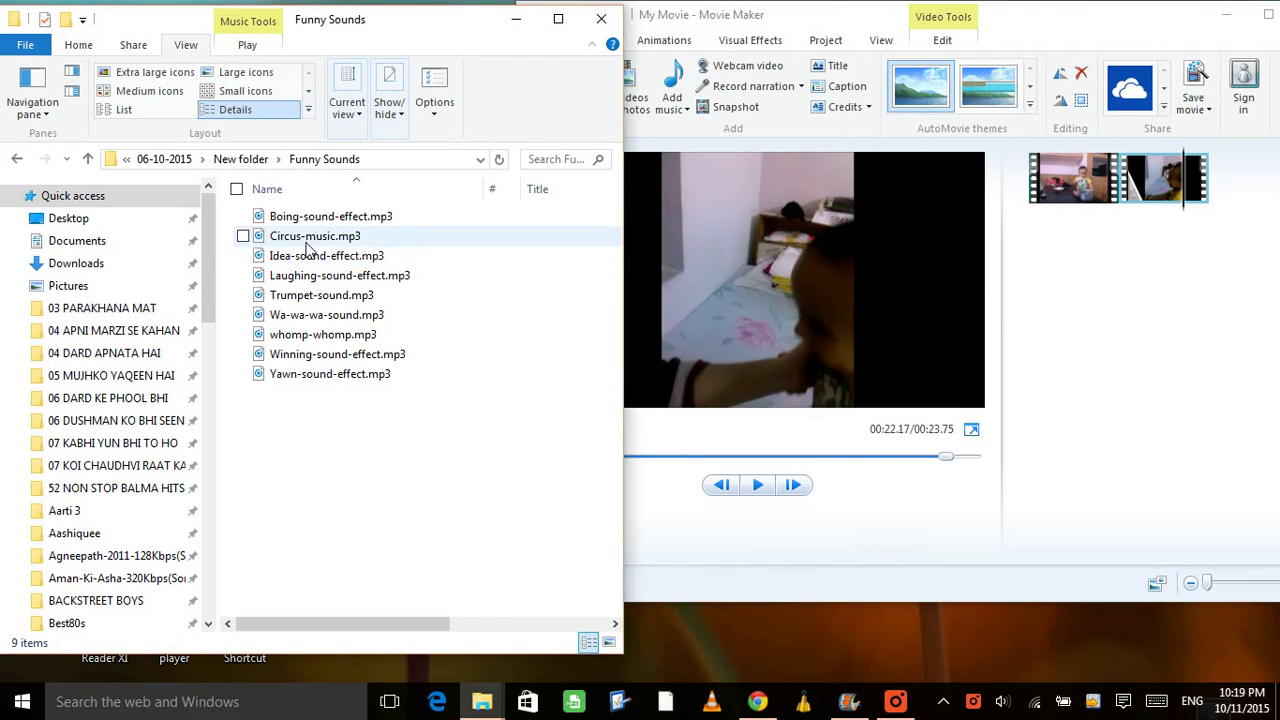
Step: Add Laughing-sound-effect.mp3 beneath the first clip at about 5.7 seconds, repeating it under the footage that follows
drag(300, 216, 337, 363)
drag(340, 275, 1068, 222)
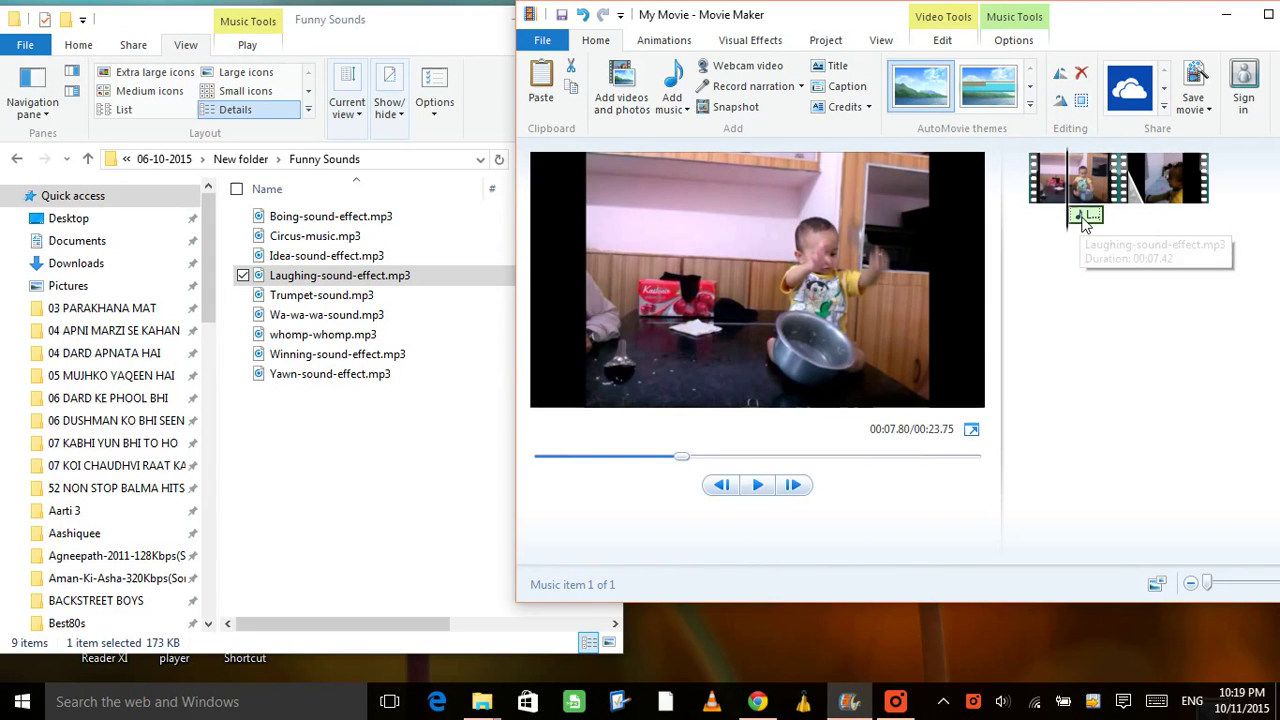
mouse_move(1083, 220)
mouse_down()
mouse_move(1136, 222)
mouse_move(1048, 214)
mouse_move(1070, 233)
mouse_move(1132, 216)
mouse_move(1128, 228)
mouse_move(1065, 226)
mouse_up()
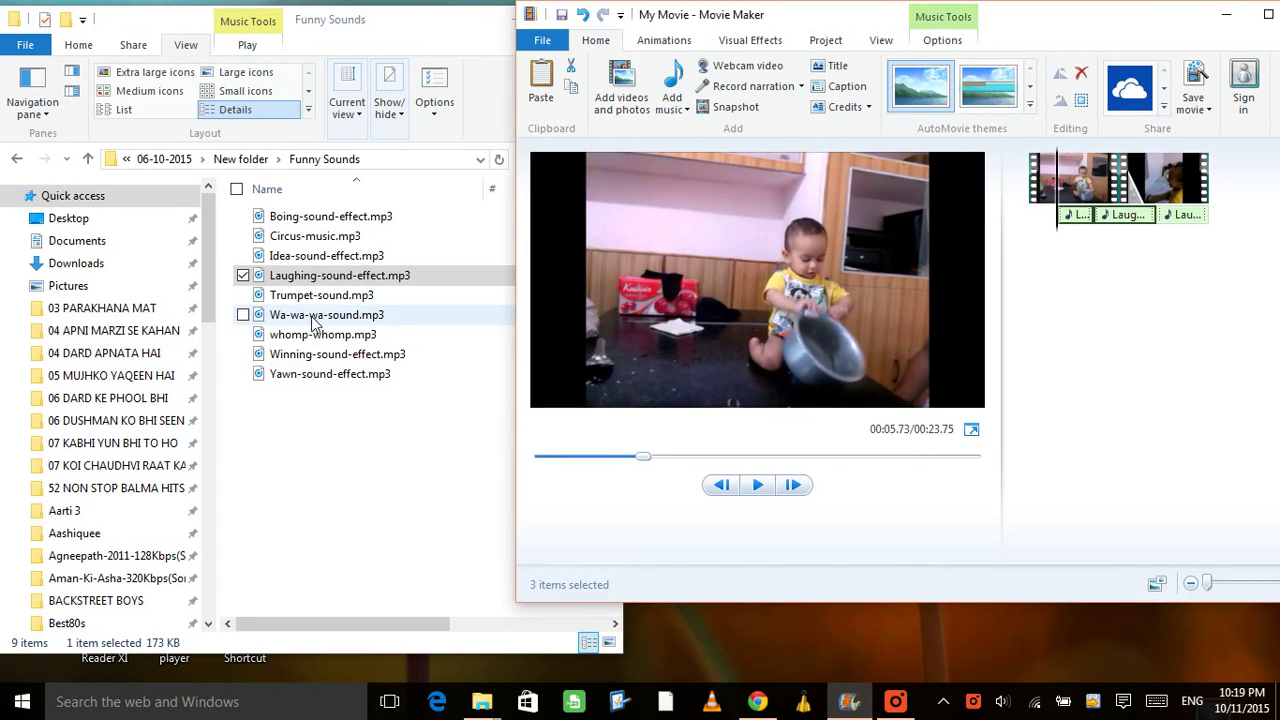
Step: Add Wa-wa-wa-sound.mp3 among the laughing sounds and position it at about 10 seconds in the first clip
drag(312, 318, 1057, 213)
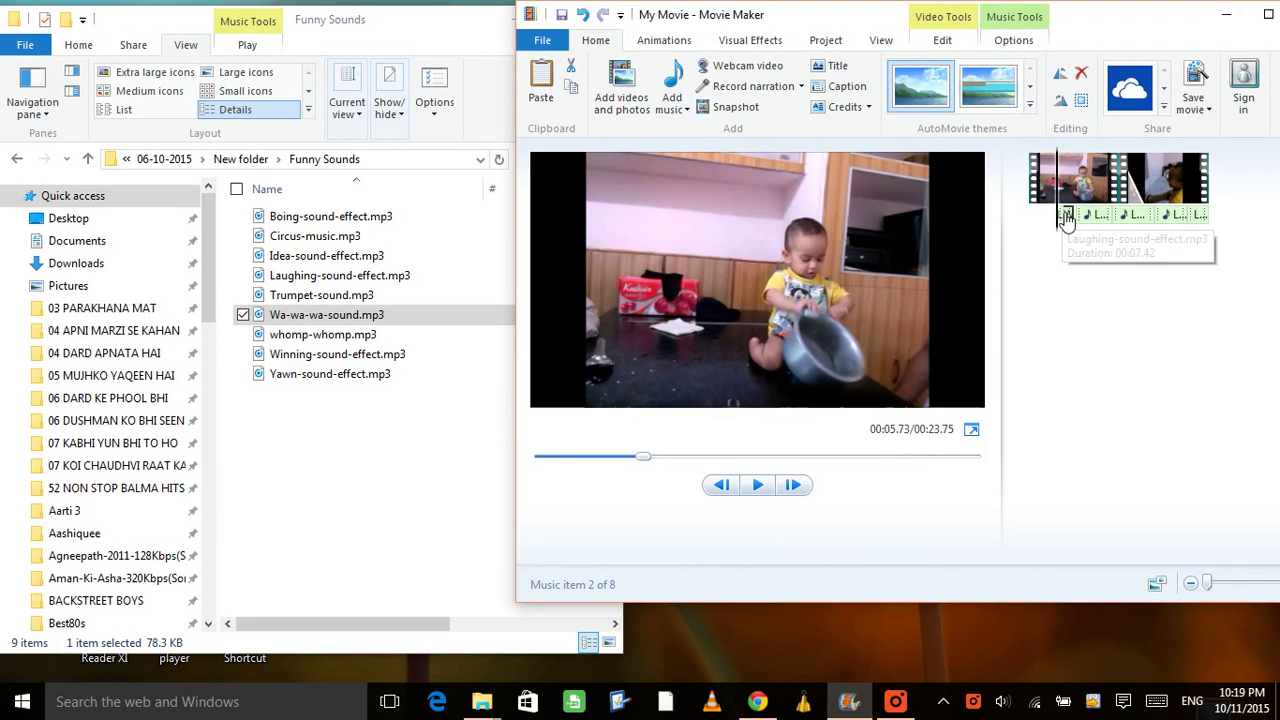
click(1032, 230)
drag(1063, 214, 1052, 226)
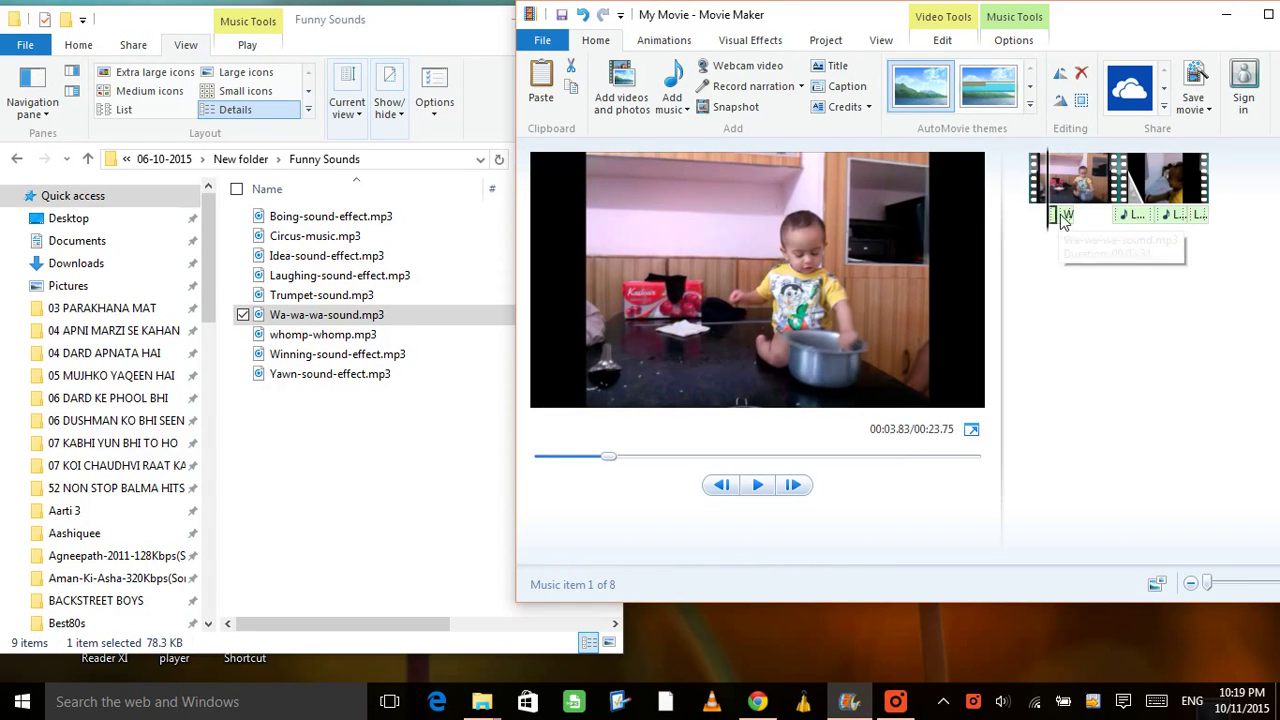
drag(1080, 216, 1088, 222)
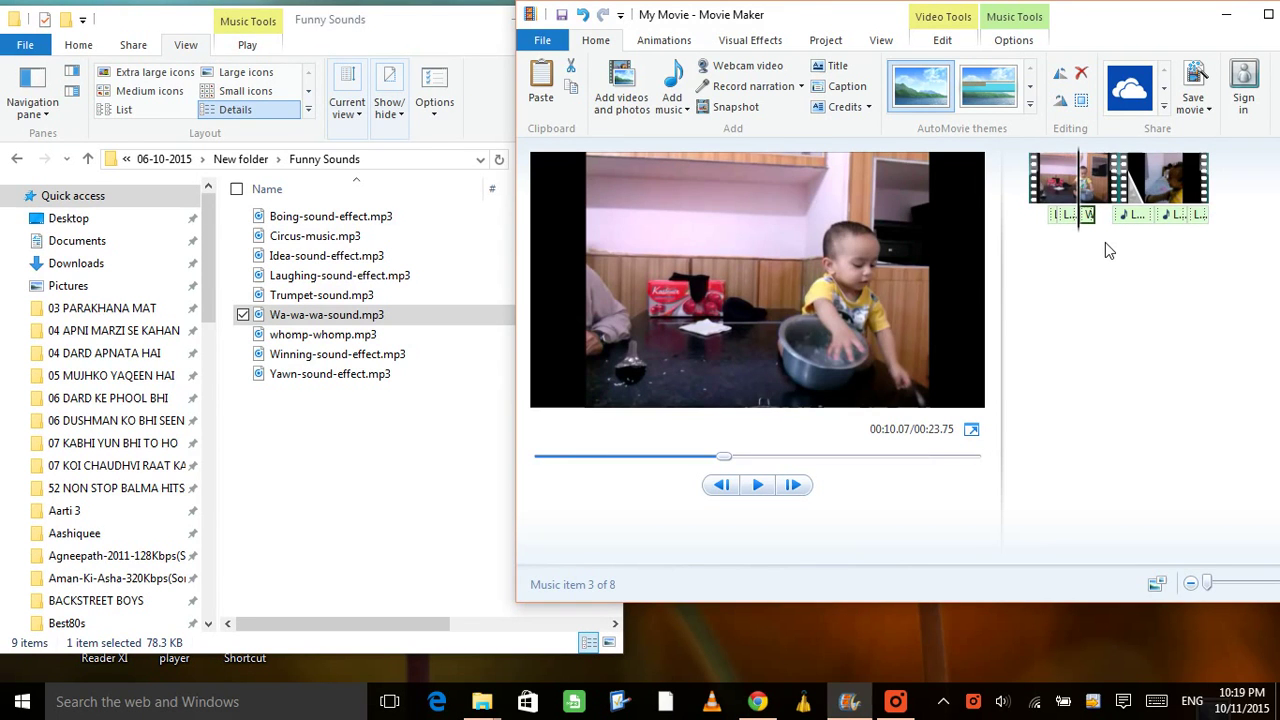
Step: Play the project from the beginning to check the added sounds, and return the playhead to the start
click(1045, 242)
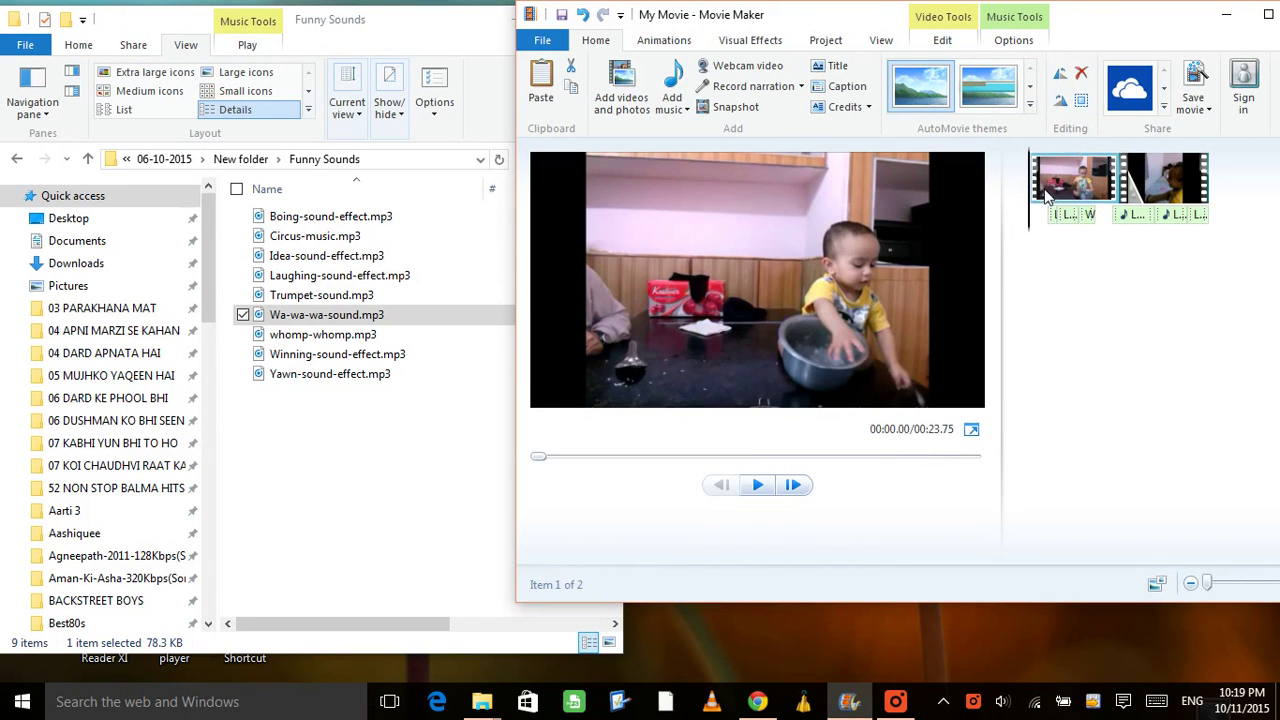
click(759, 487)
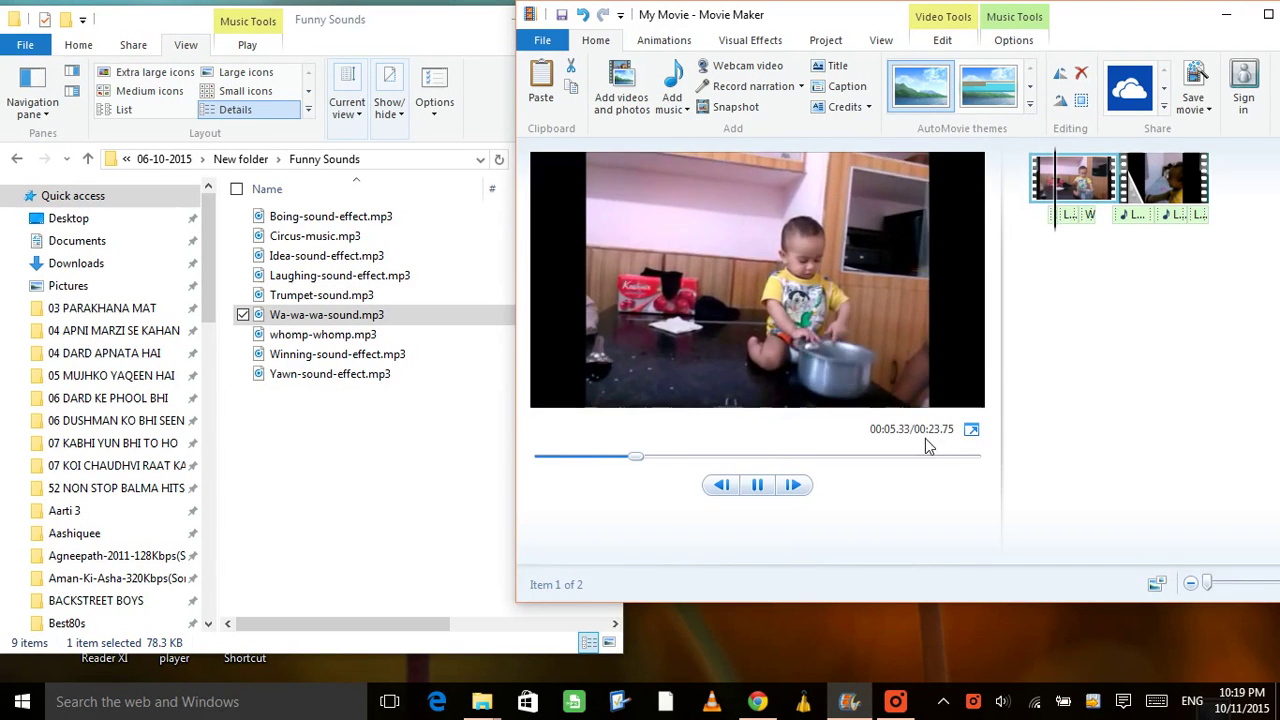
click(755, 486)
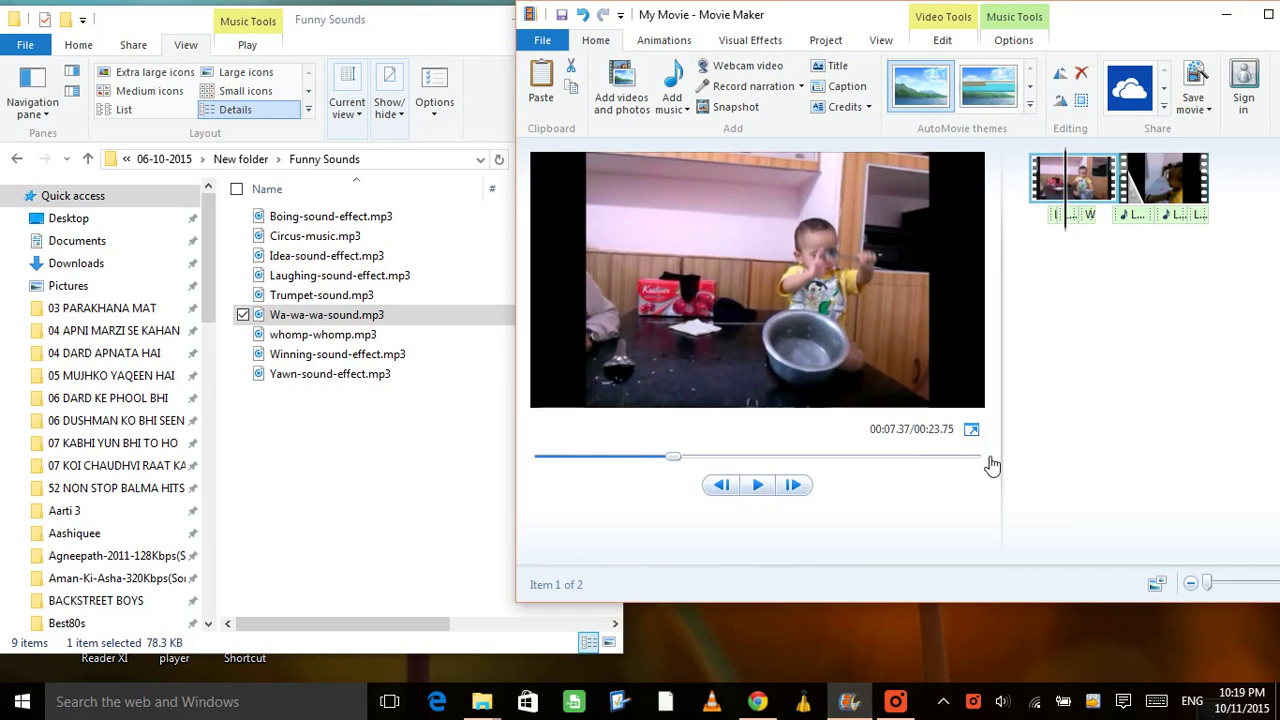
click(1040, 186)
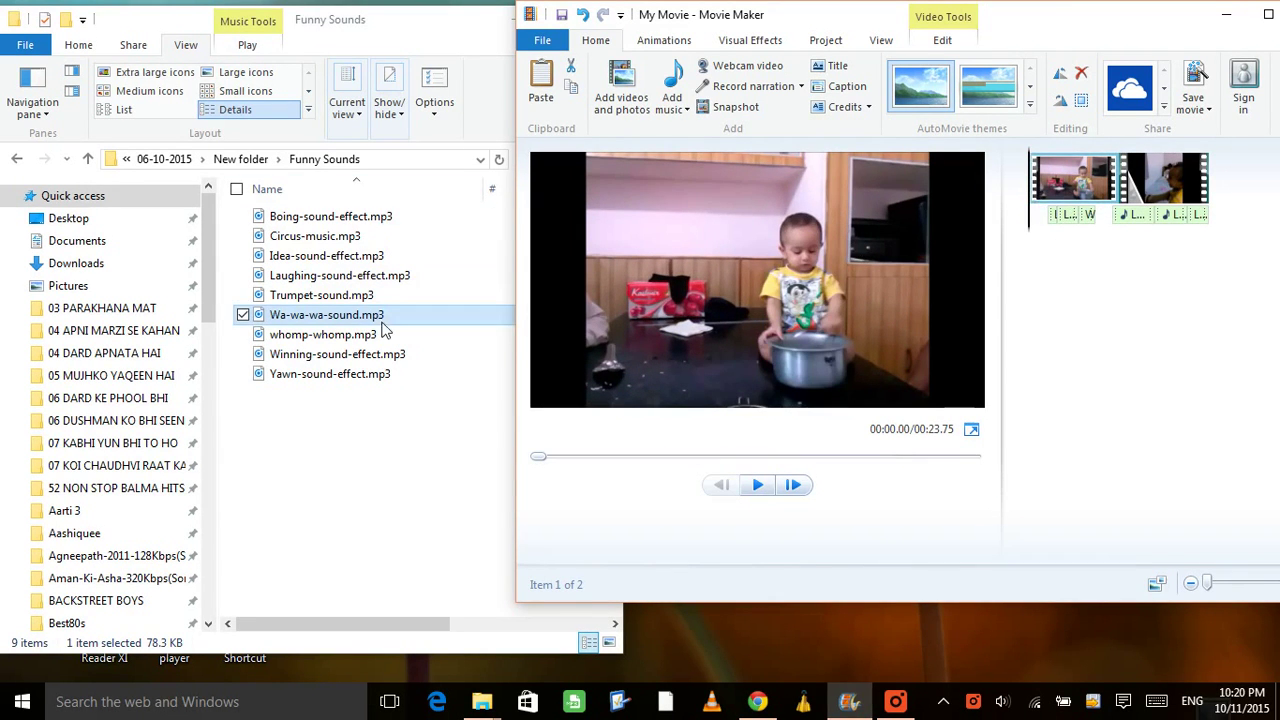
Step: Add Idea-sound-effect.mp3 near the beginning of the first clip and at 0 seconds, and preview the opening seconds
click(327, 259)
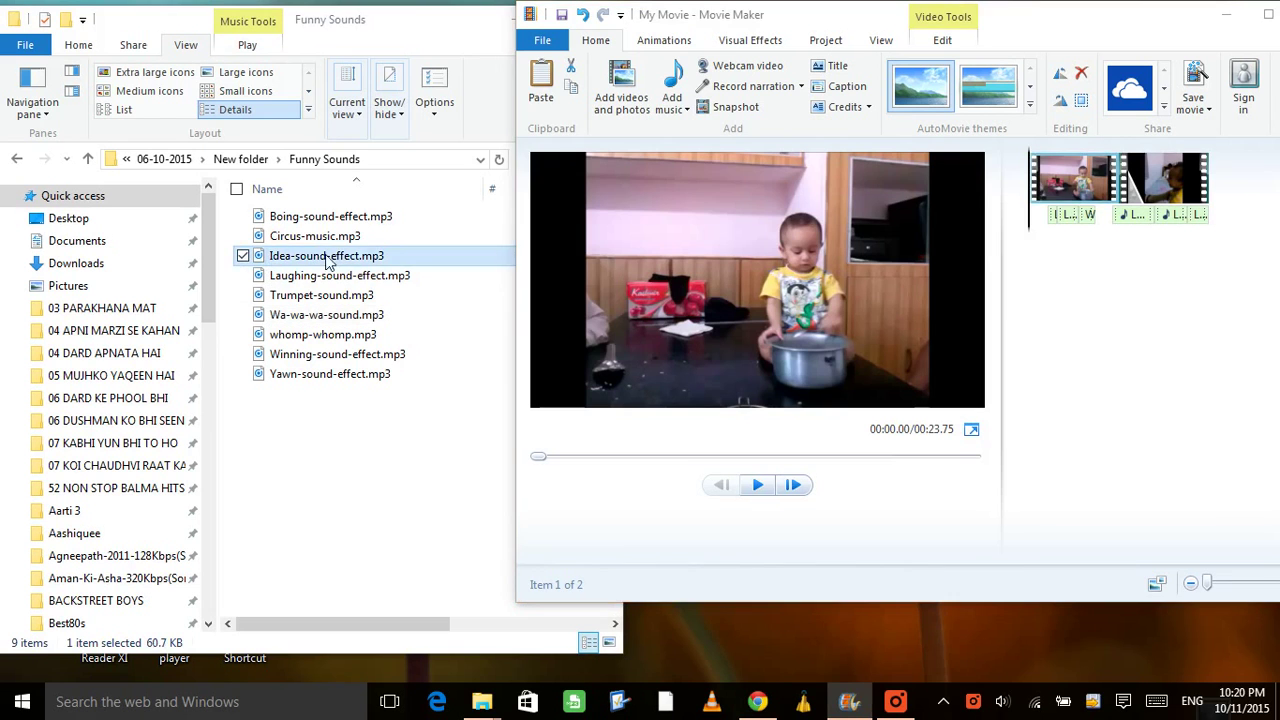
drag(327, 259, 1045, 190)
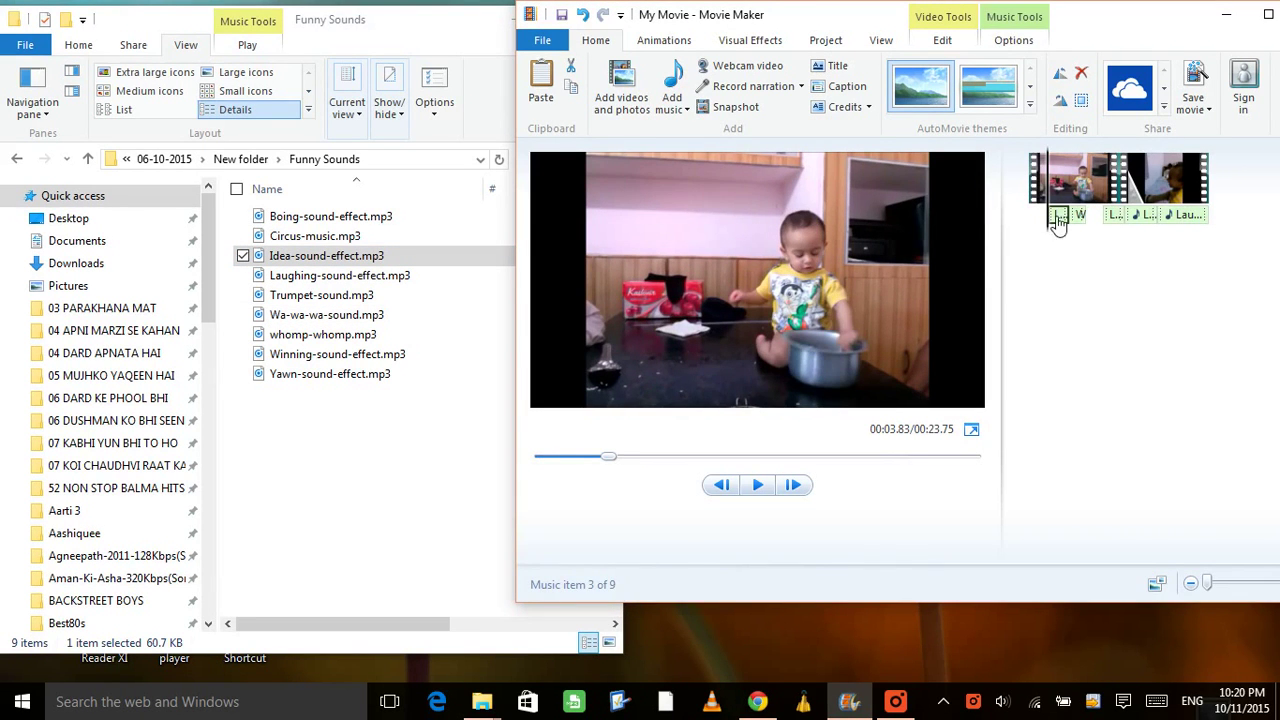
click(1045, 185)
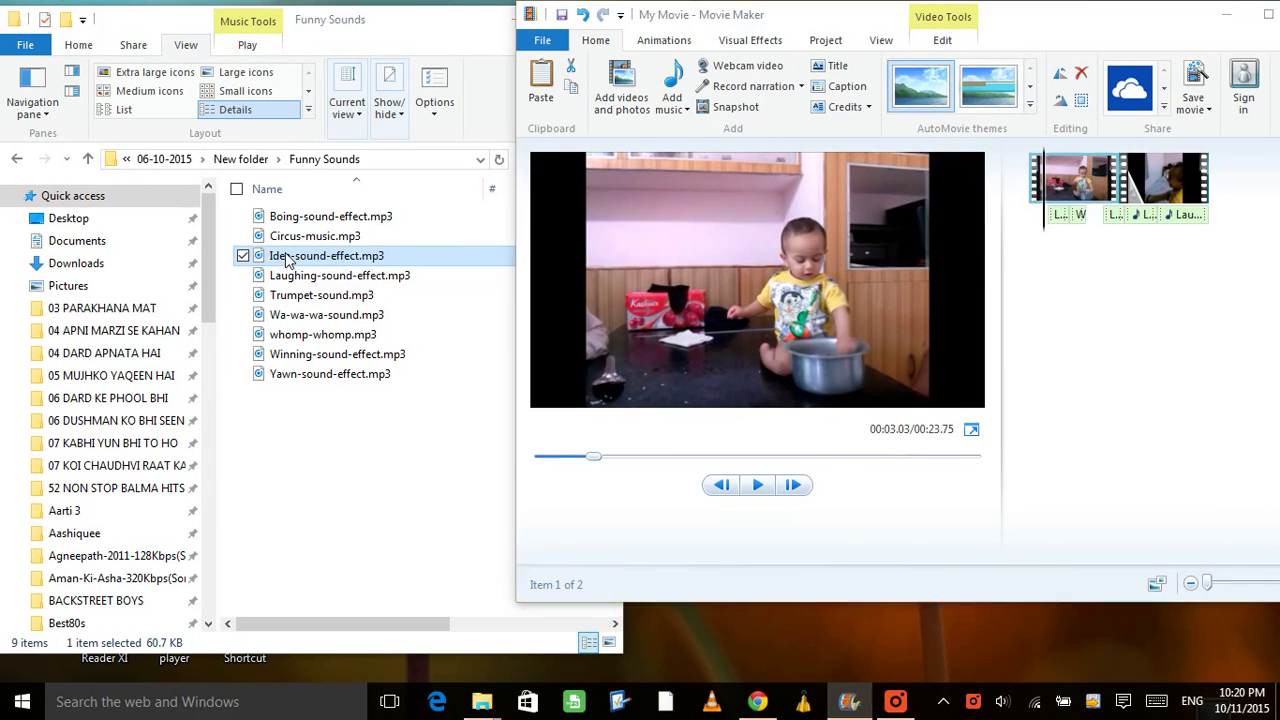
drag(287, 259, 1023, 226)
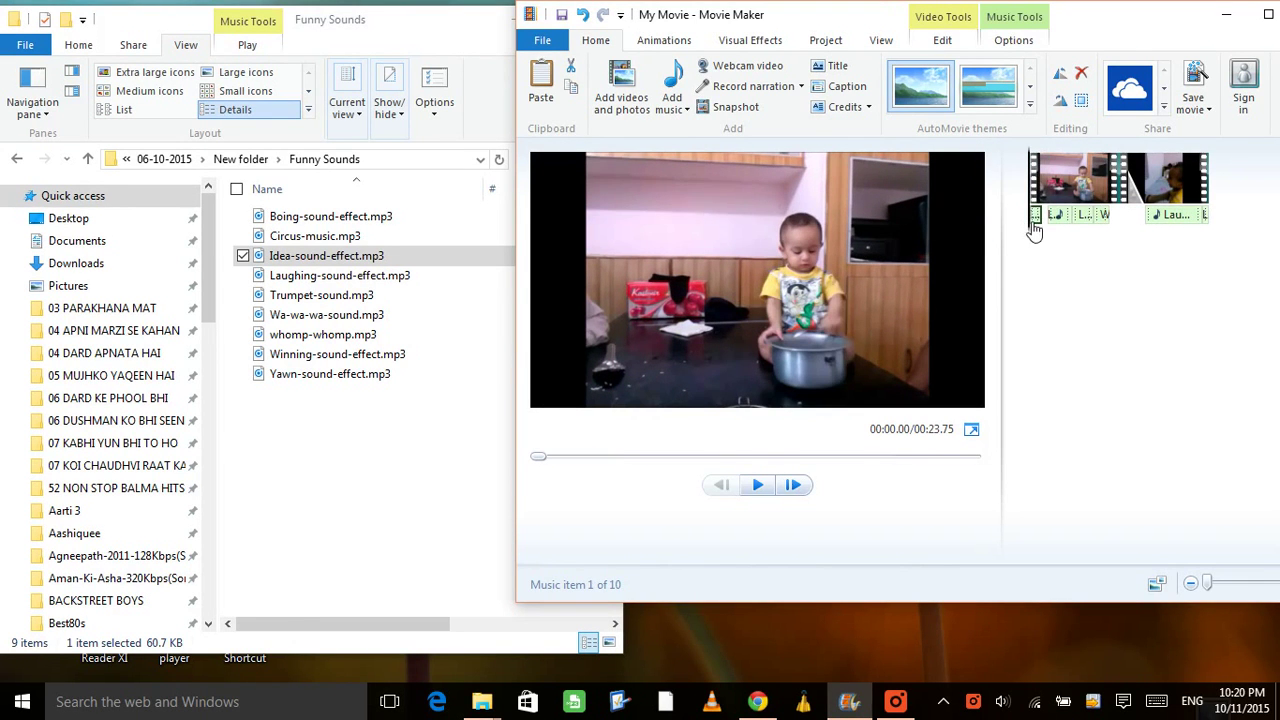
click(760, 485)
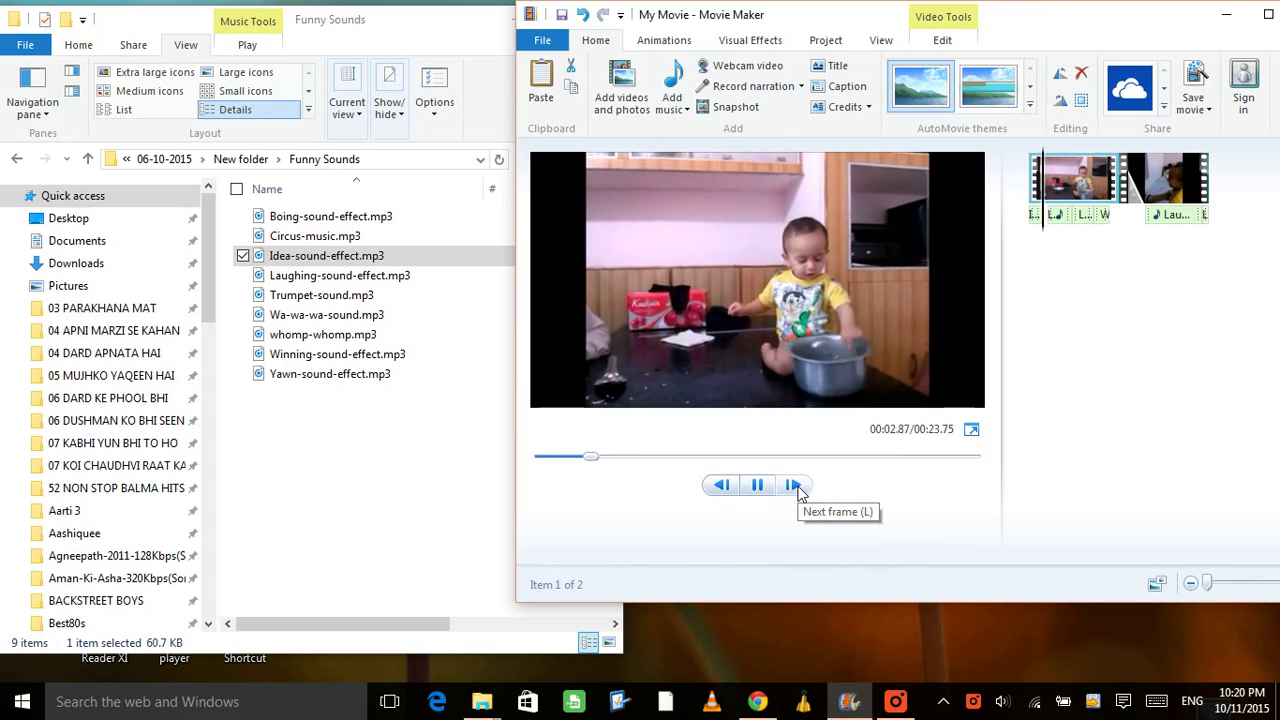
click(759, 486)
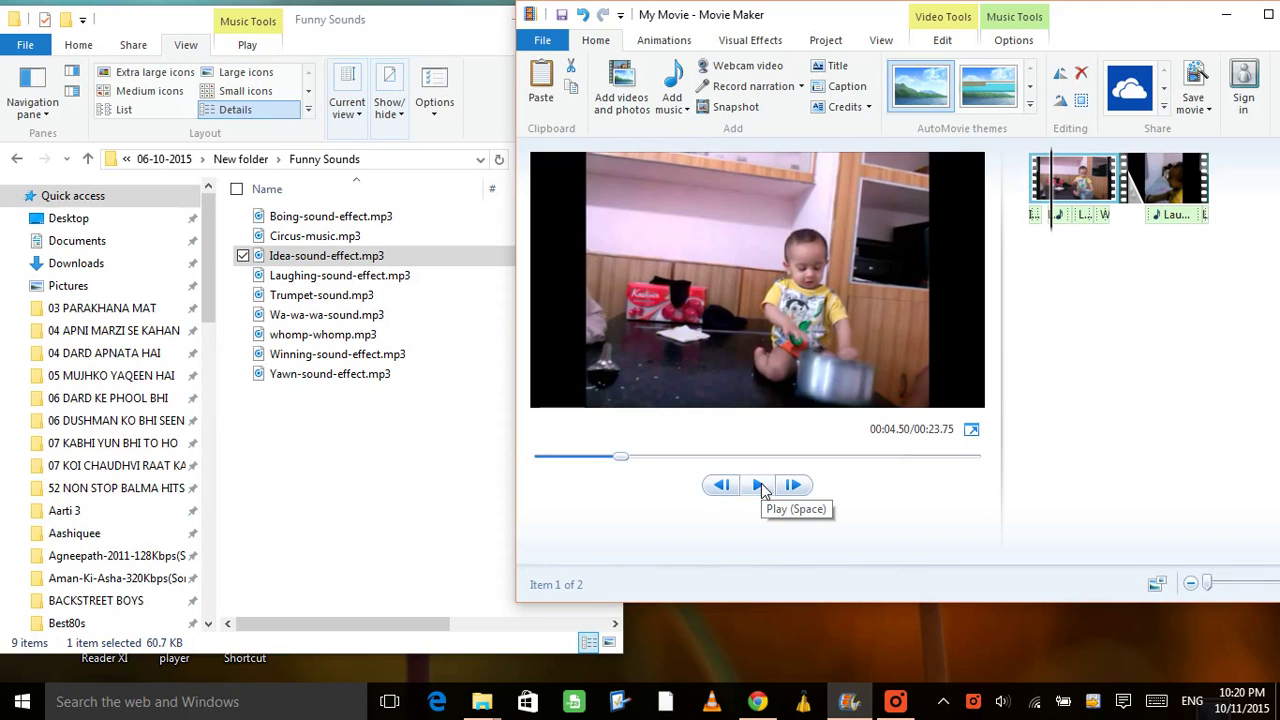
Step: Rearrange the sounds beneath the second clip, placing one at its end at about 23.5 seconds
drag(1205, 213, 1133, 217)
drag(1034, 226, 1209, 238)
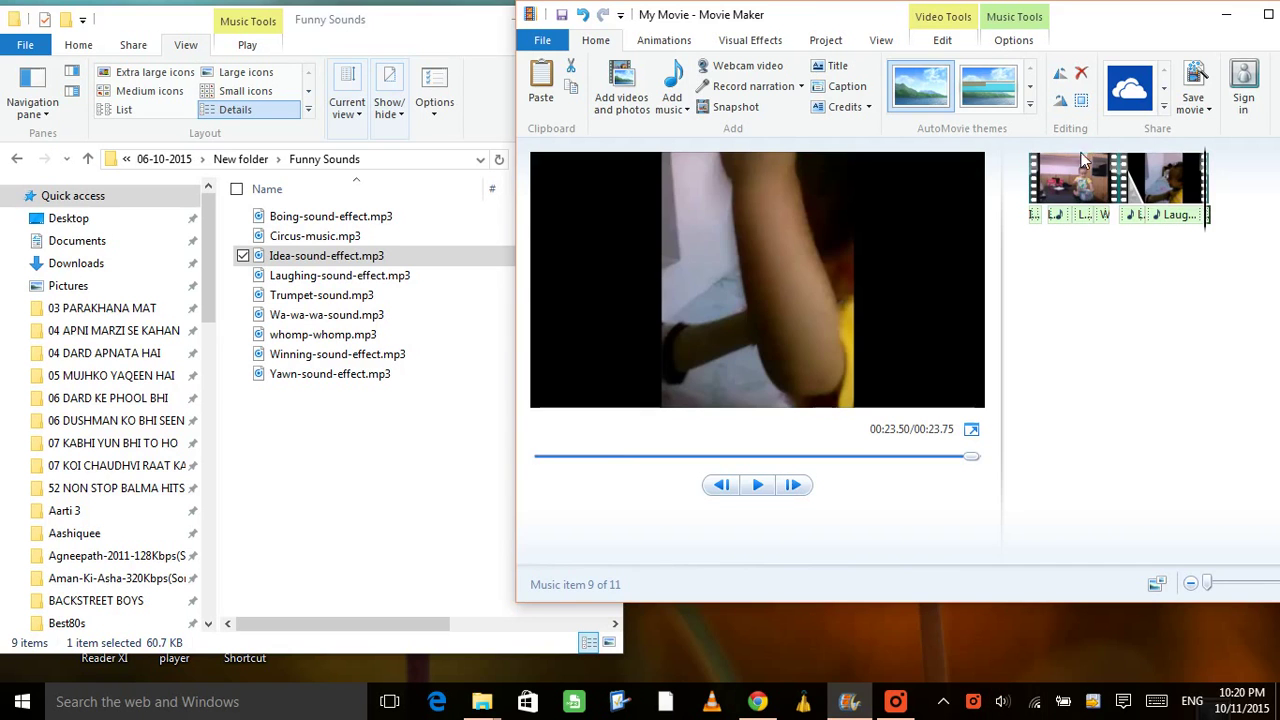
Step: Enlarge the timeline in a maximized window and add a caption reading "Kids Video" at 0 seconds in the first clip
double_click(1104, 24)
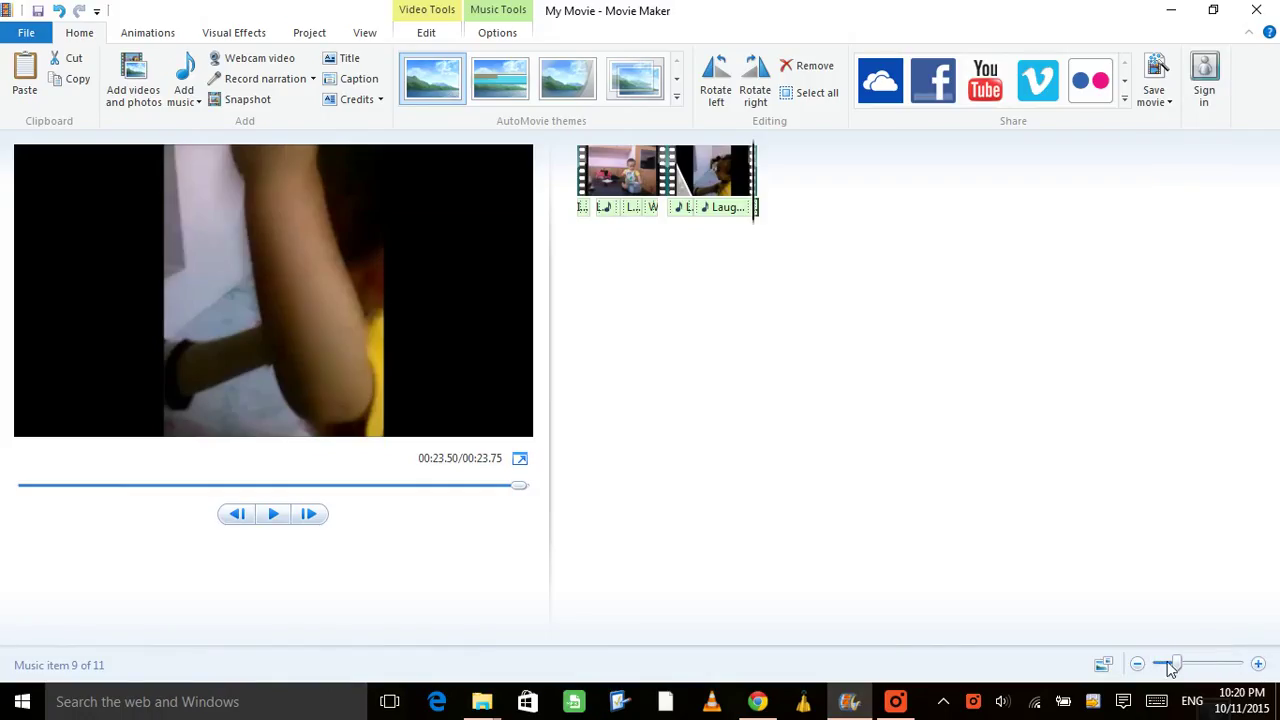
drag(1215, 672, 1222, 665)
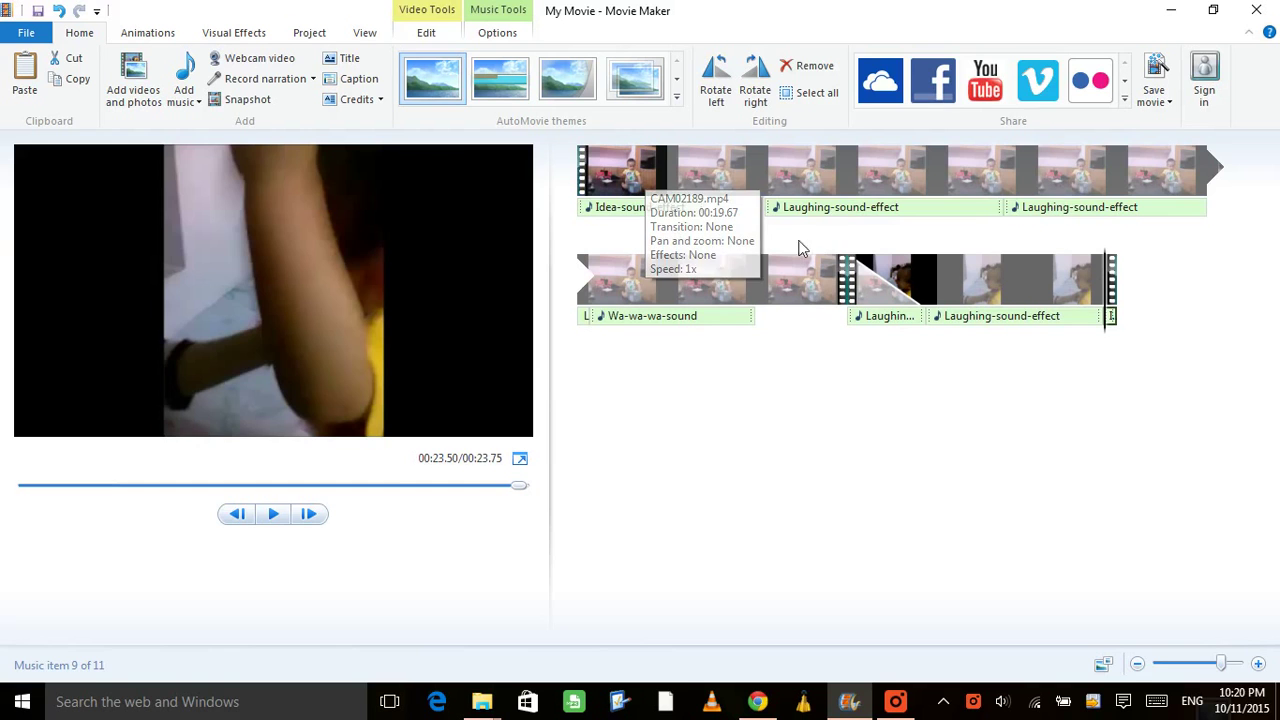
click(825, 212)
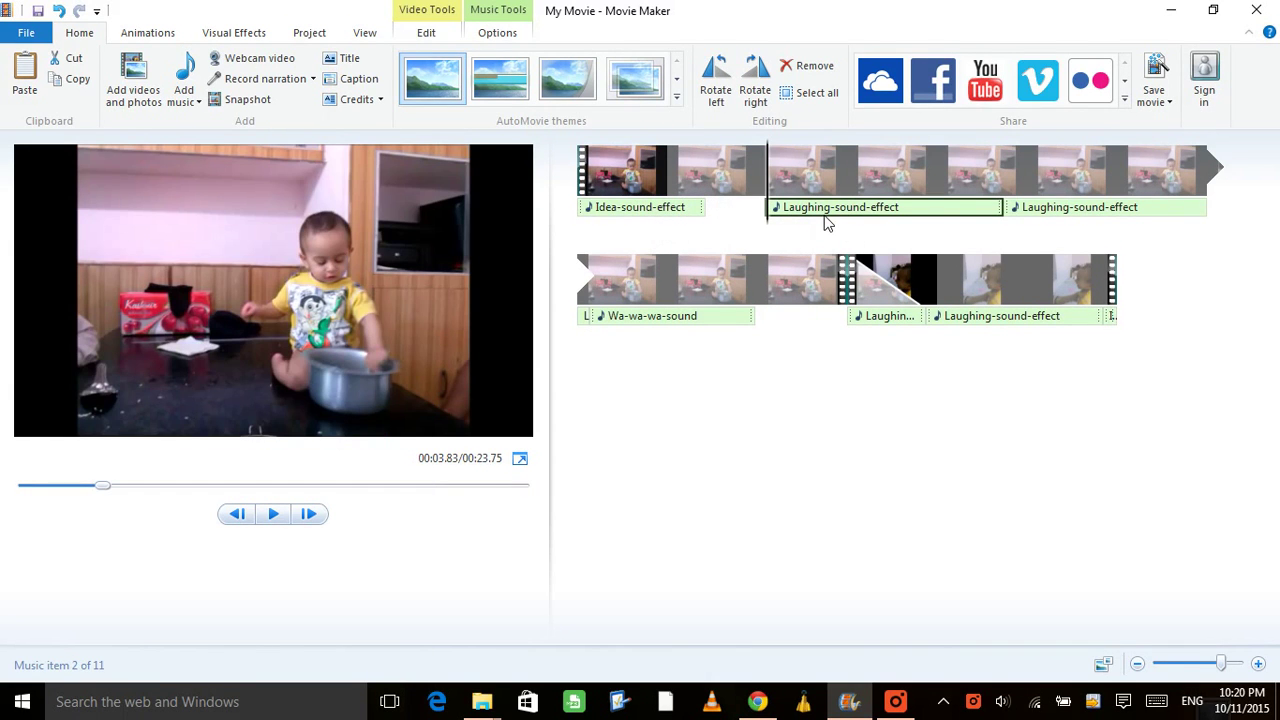
click(581, 213)
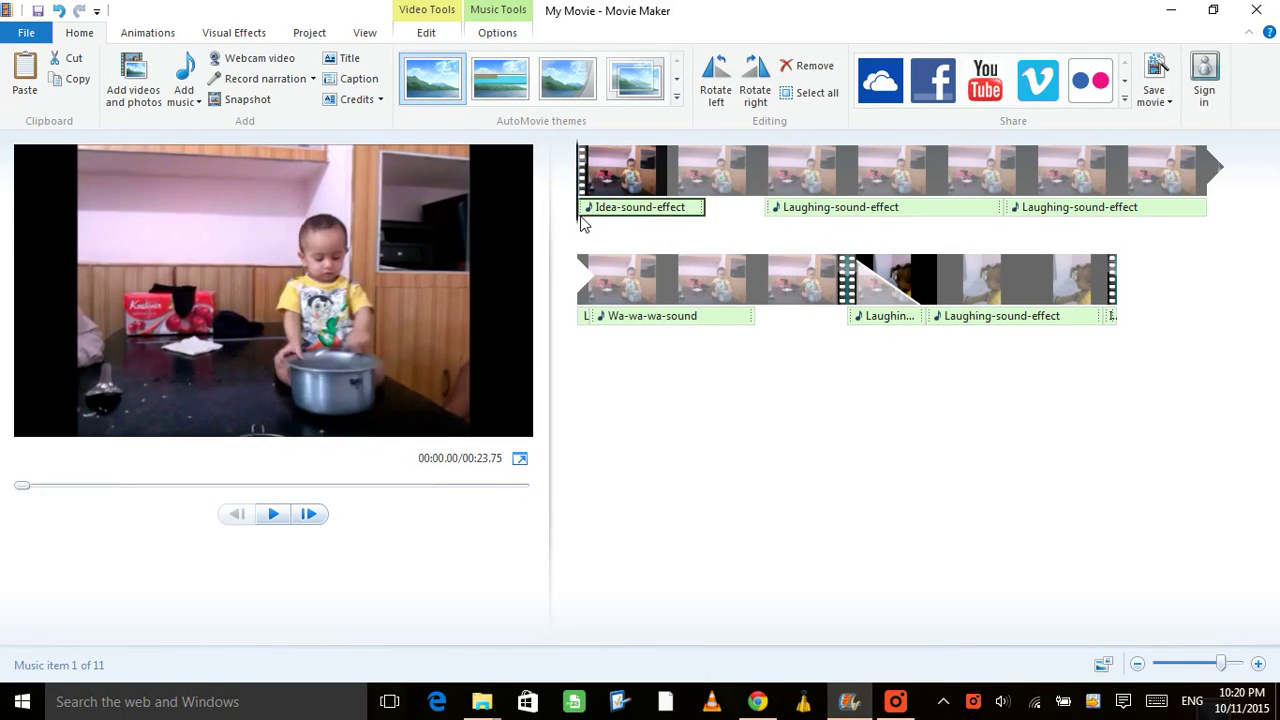
click(366, 86)
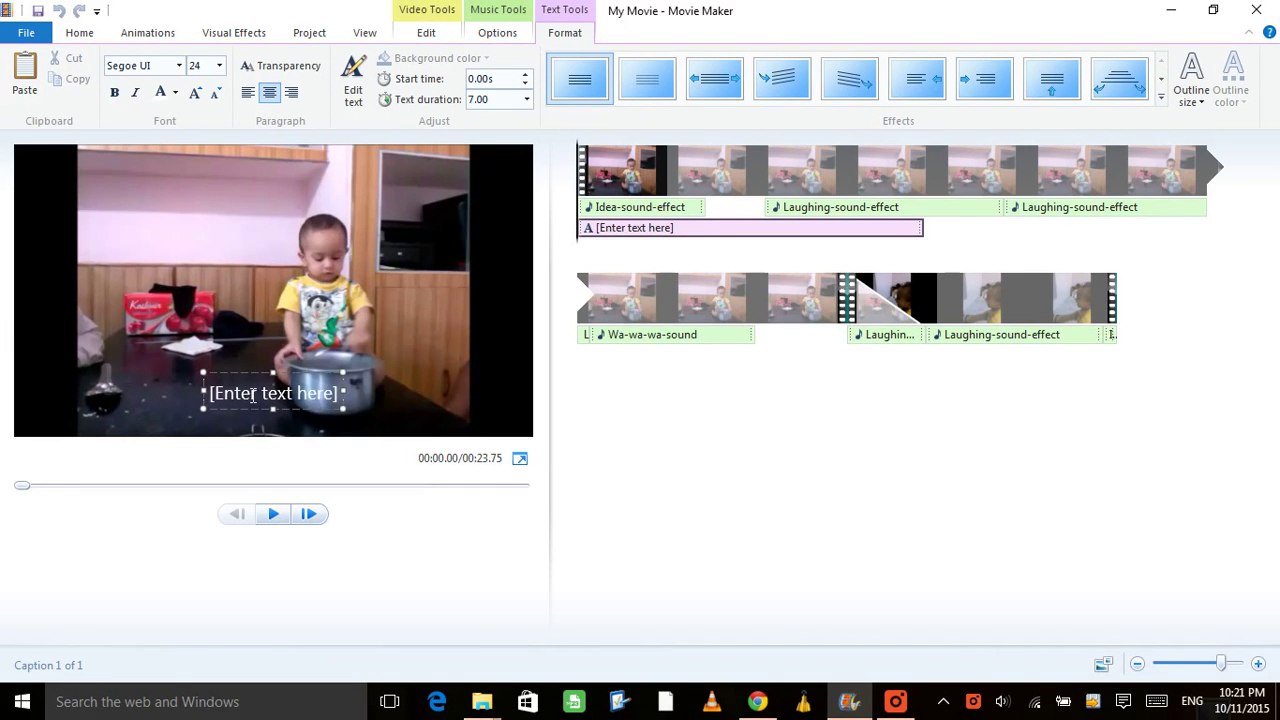
key(ctrl+a)
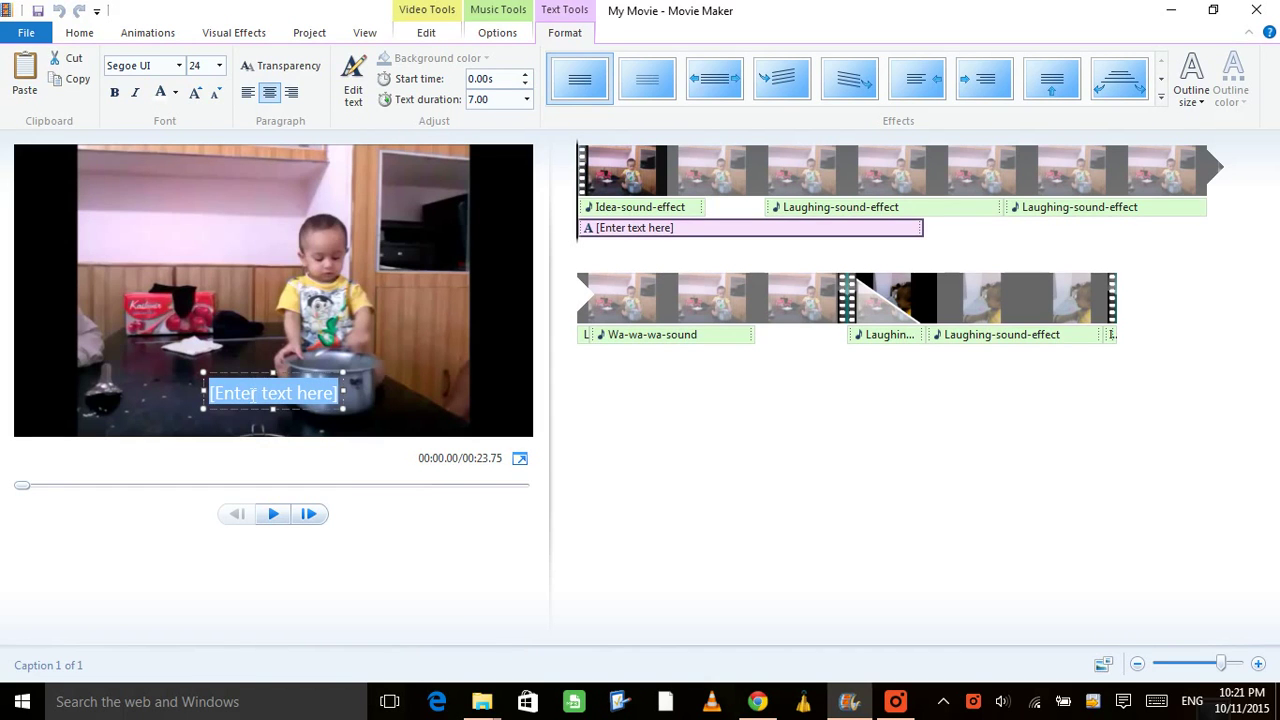
text(Kids)
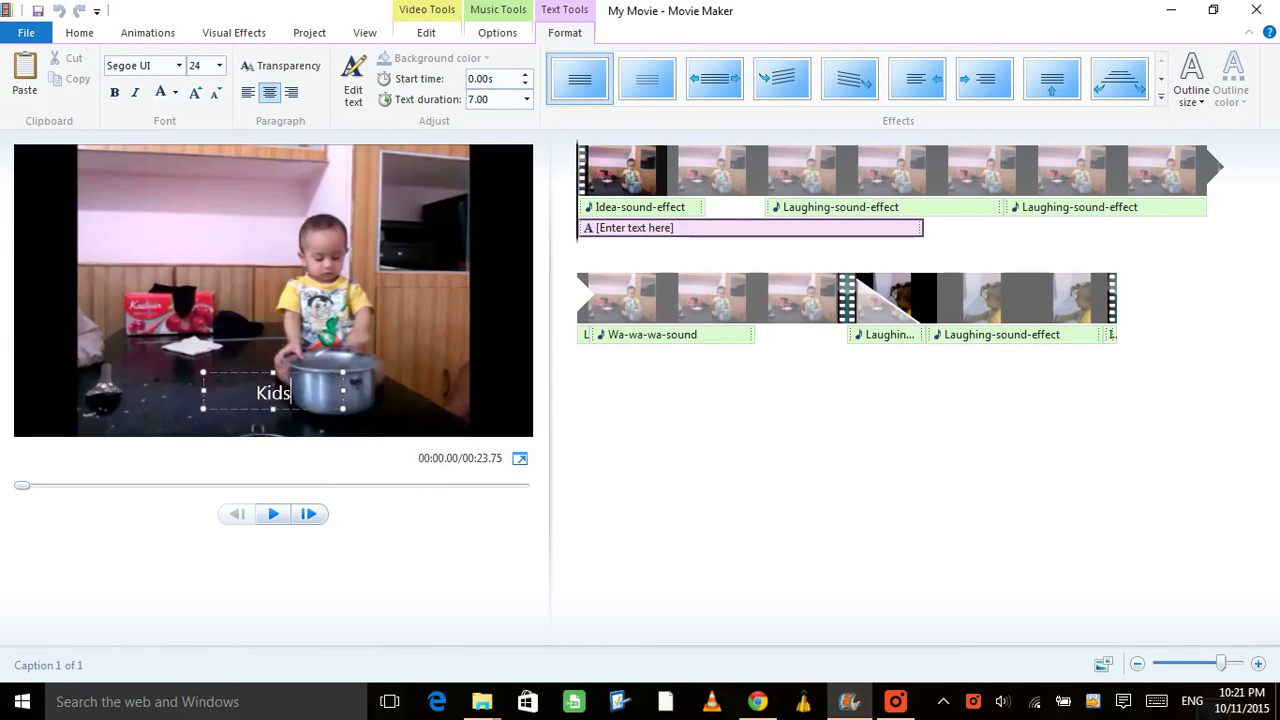
text( Videod)
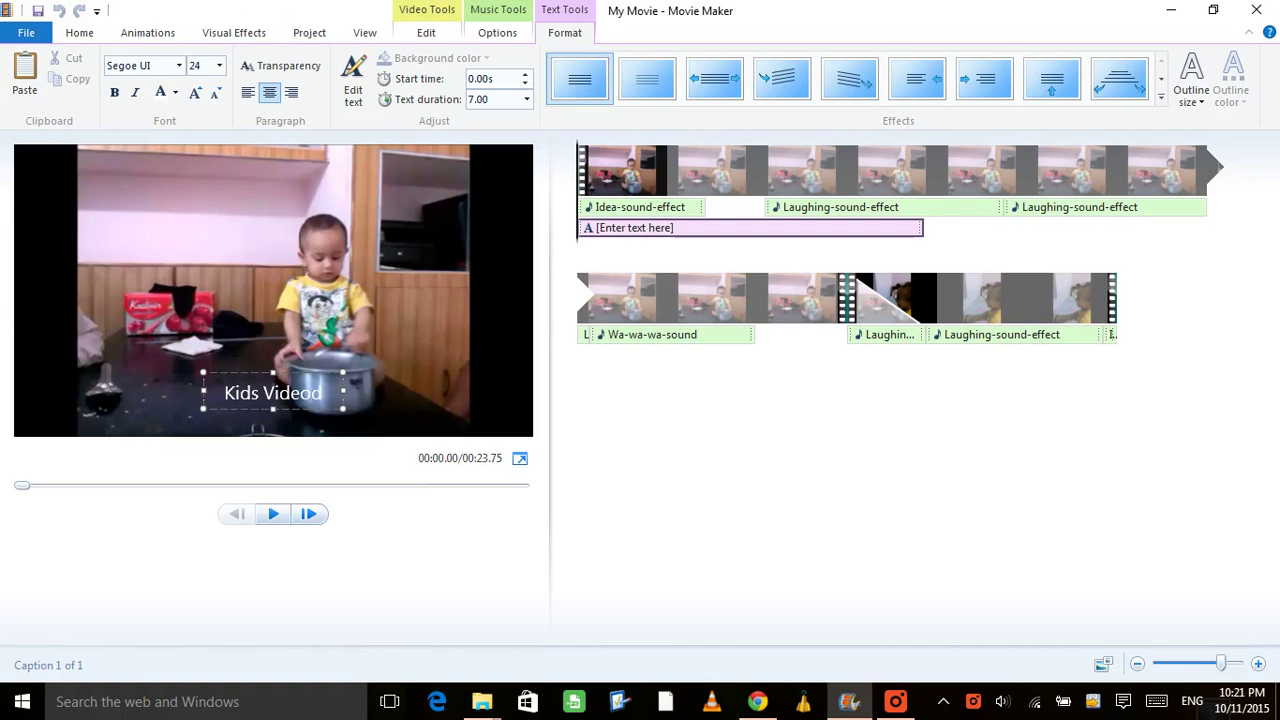
key(BackSpace)
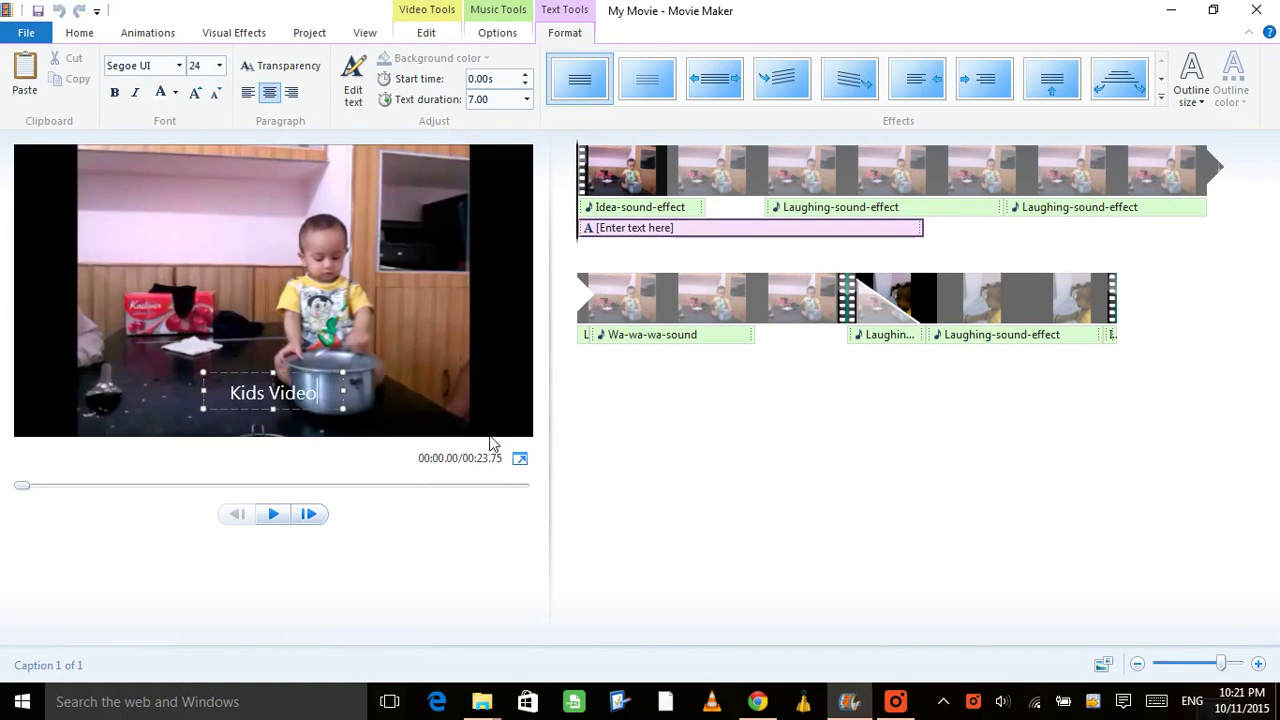
click(465, 305)
Step: Set the "Kids Video" caption's font size to 72, then widen and reposition its text box so the words fit on one line
click(279, 382)
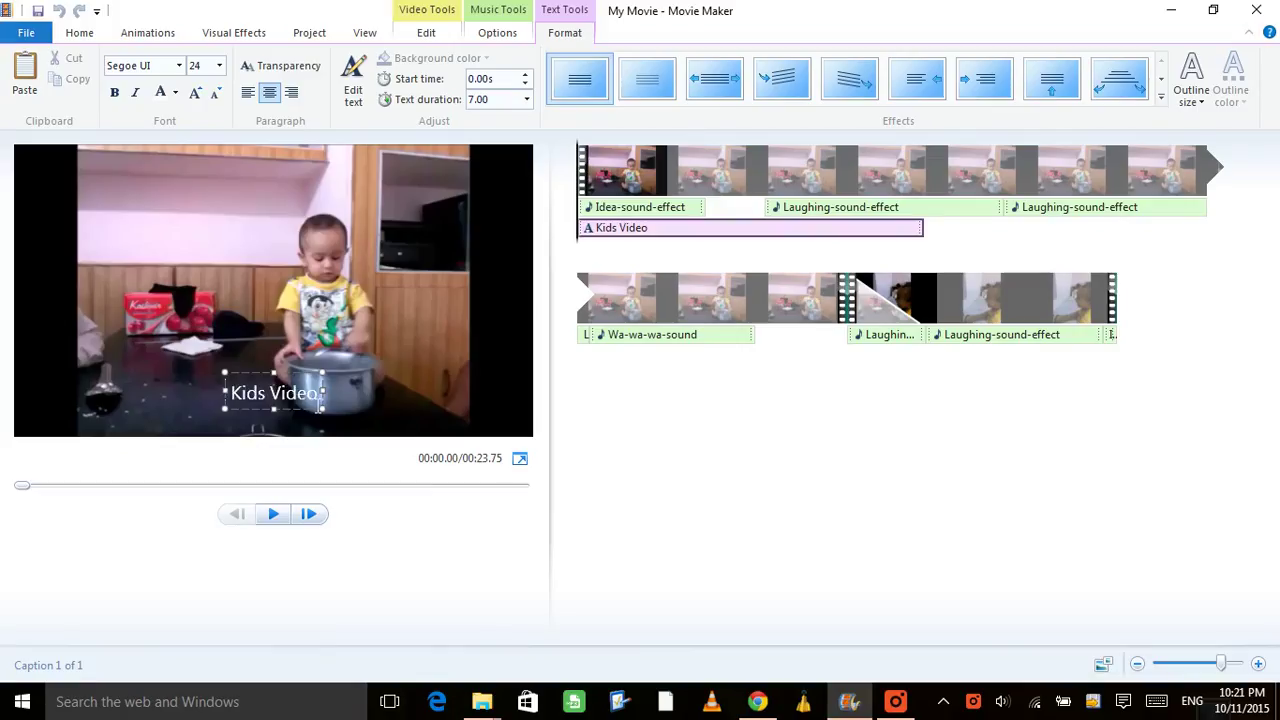
drag(319, 398, 159, 376)
click(220, 68)
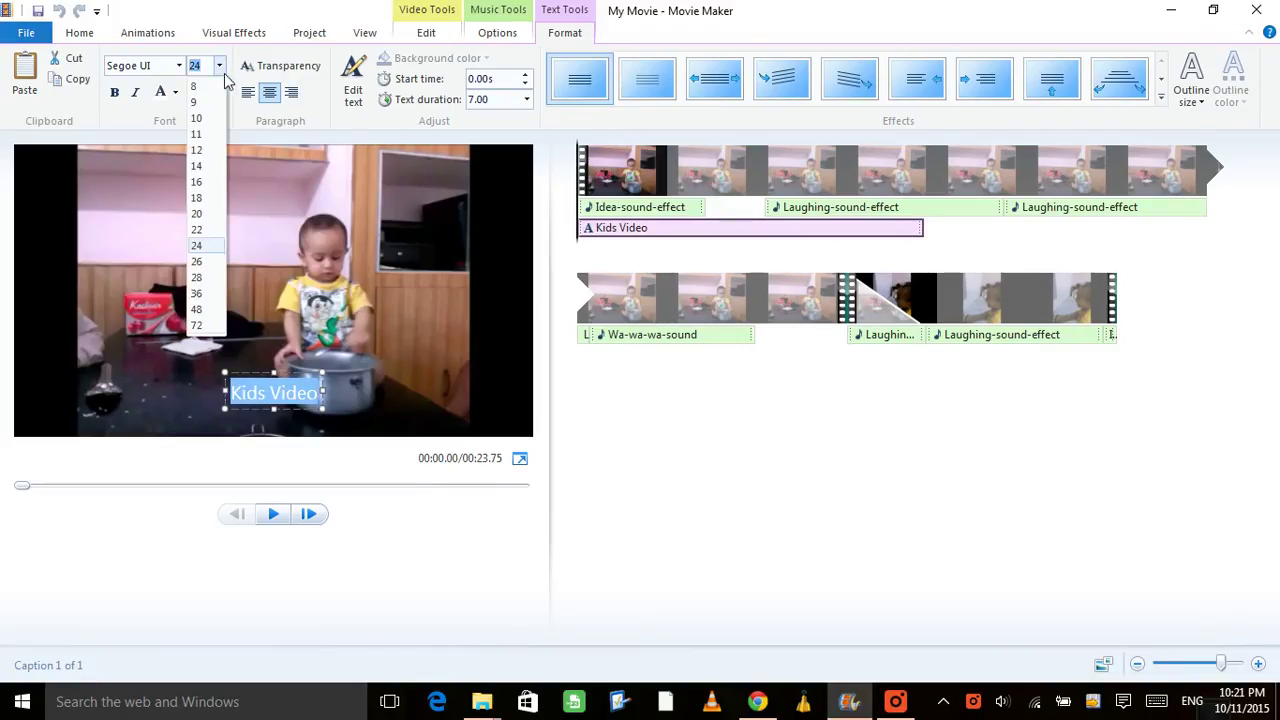
click(198, 326)
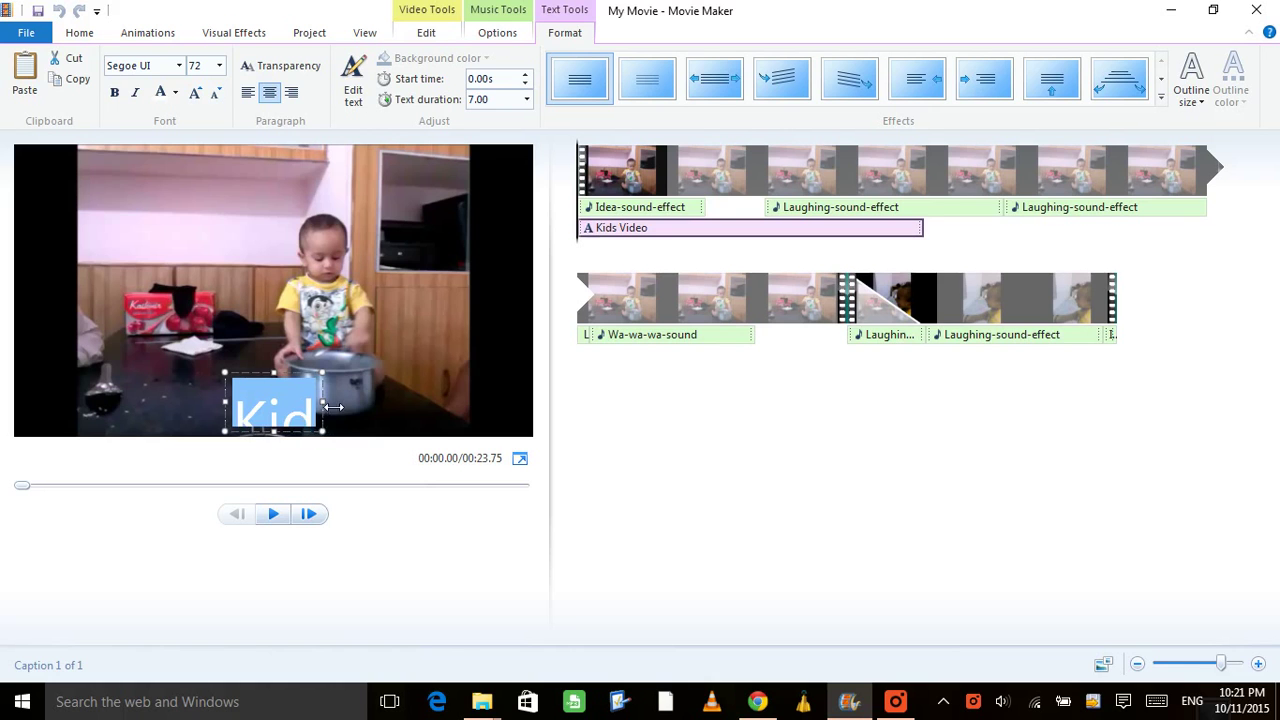
drag(322, 402, 142, 349)
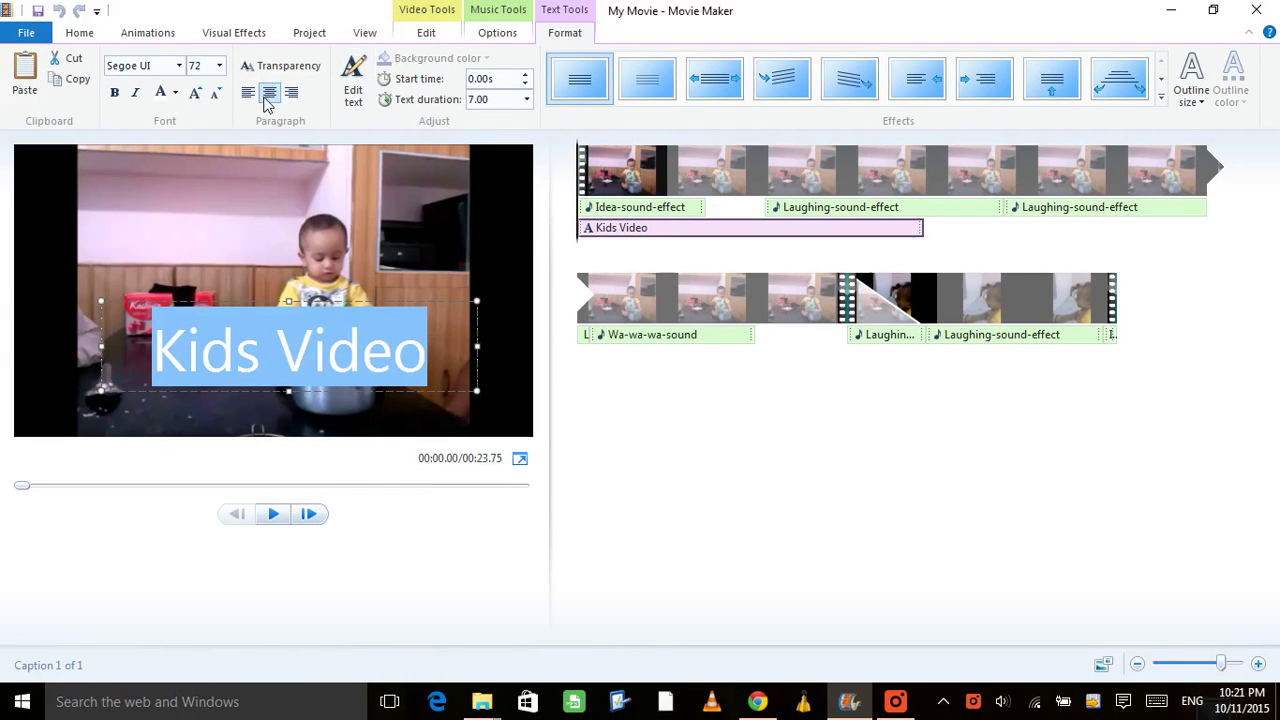
Step: Change the text colour of the "Kids Video" caption to yellow
click(175, 93)
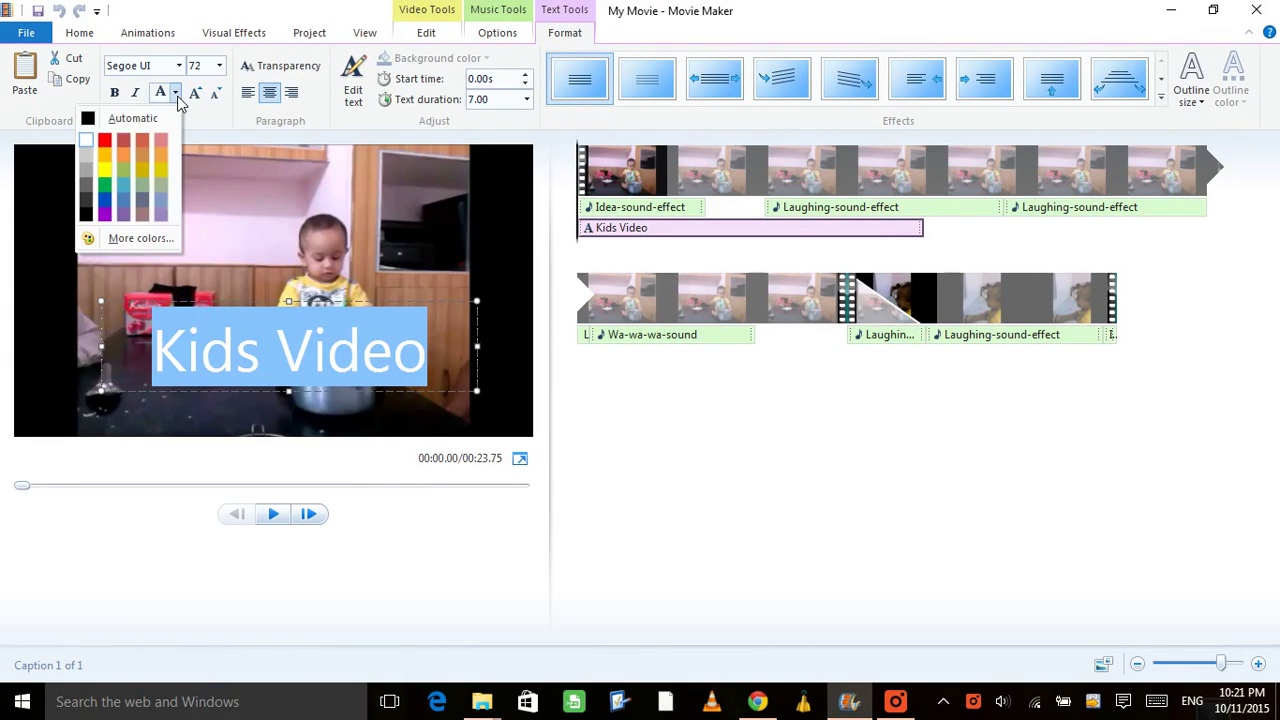
click(103, 180)
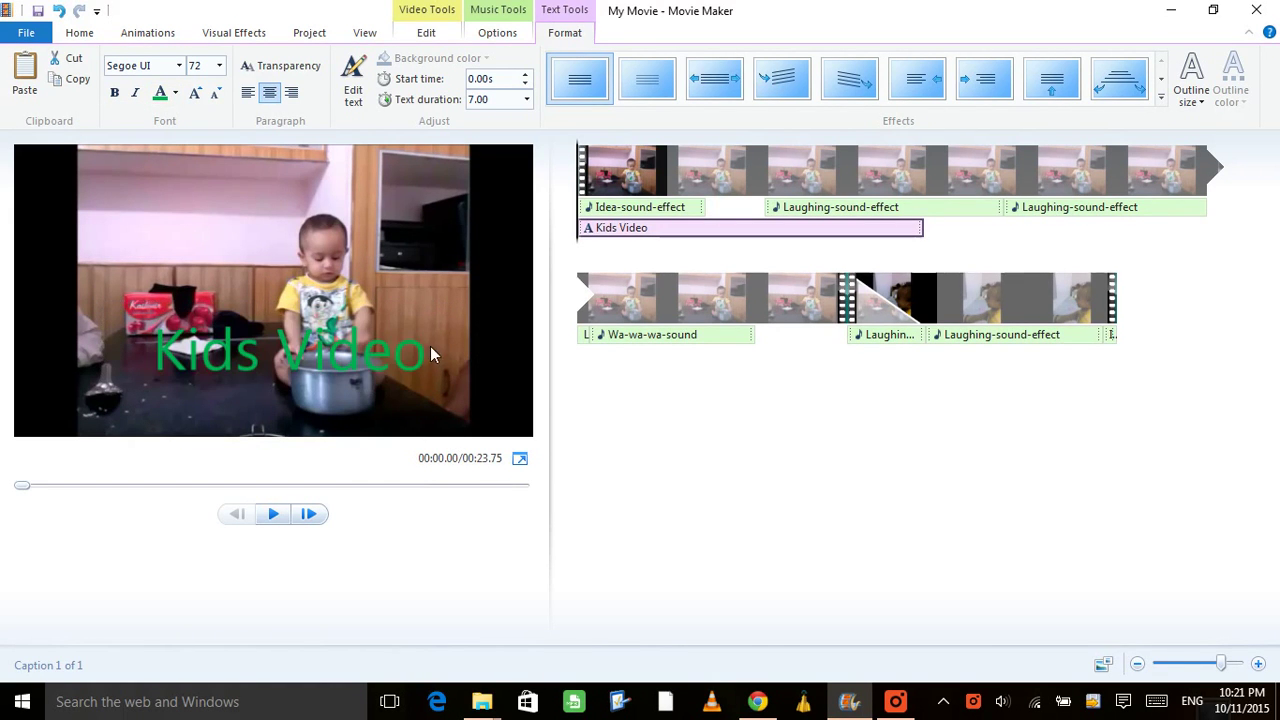
key(ctrl+a)
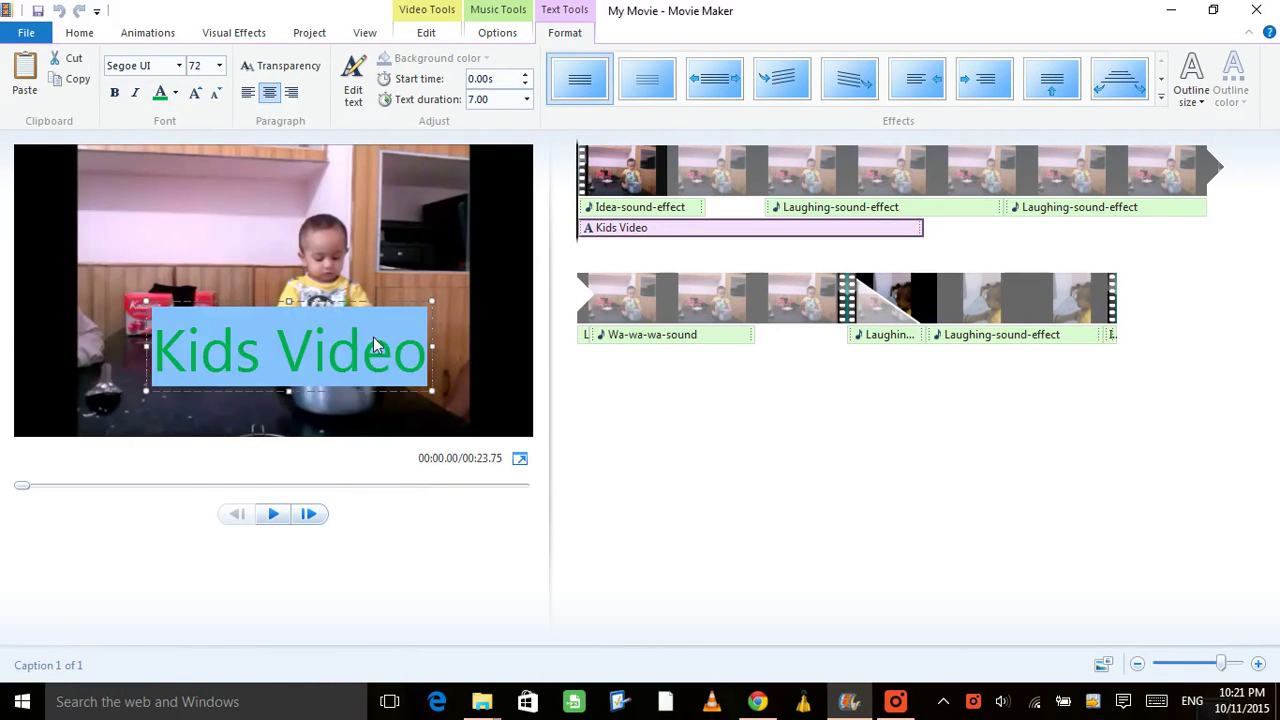
click(175, 93)
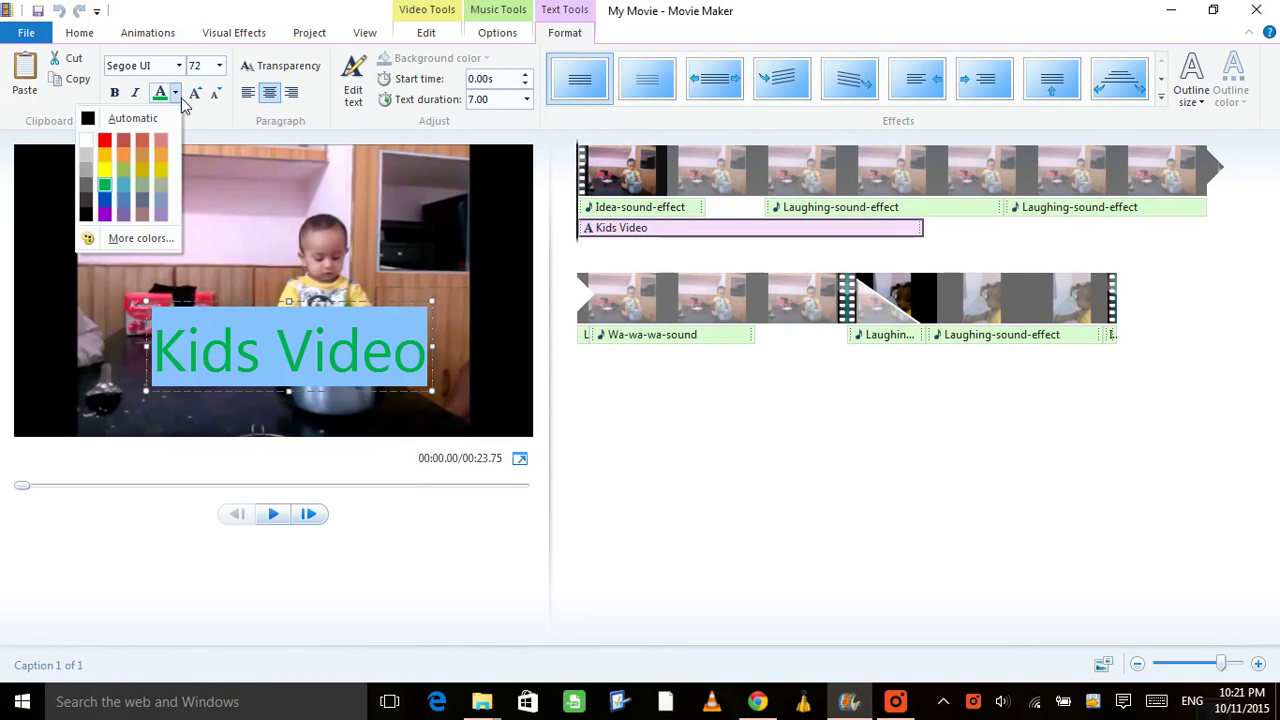
click(113, 169)
click(569, 431)
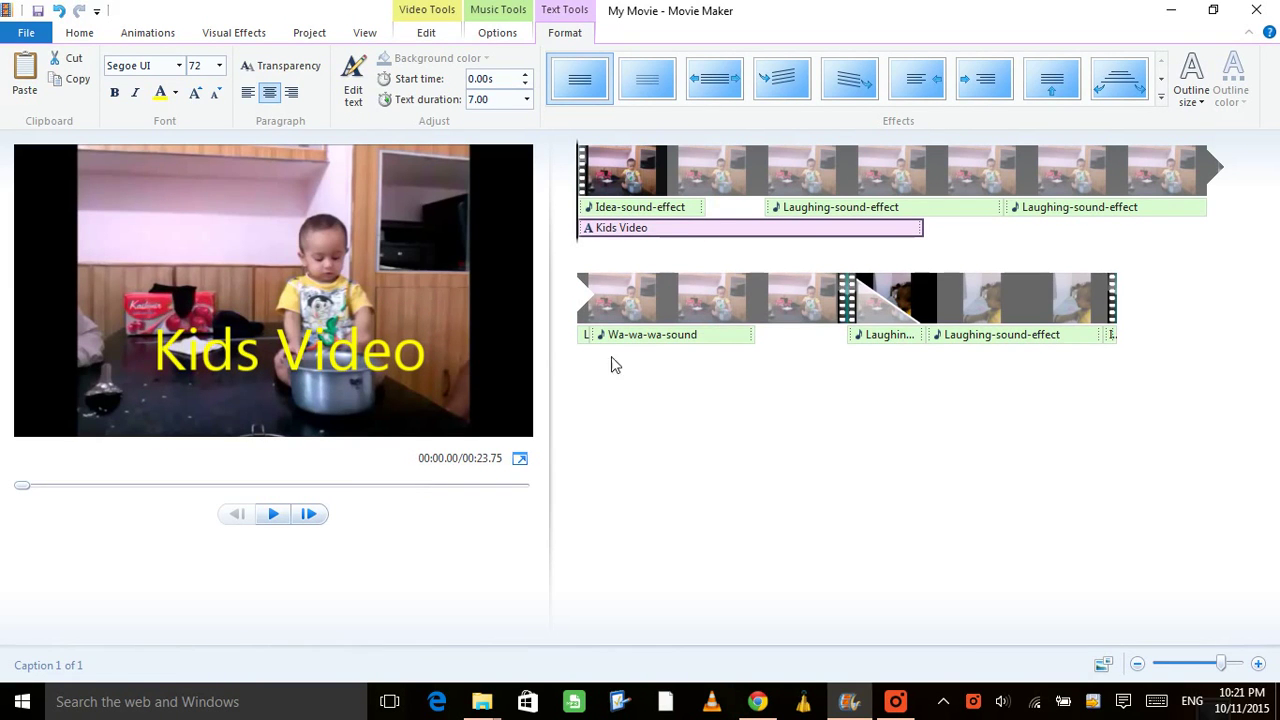
Step: Place a copy of the "Kids Video" caption at 7.29 s in the first clip and change its text to "Hope its good"
mouse_move(779, 243)
mouse_down()
mouse_move(729, 234)
mouse_move(965, 255)
mouse_move(948, 250)
mouse_up()
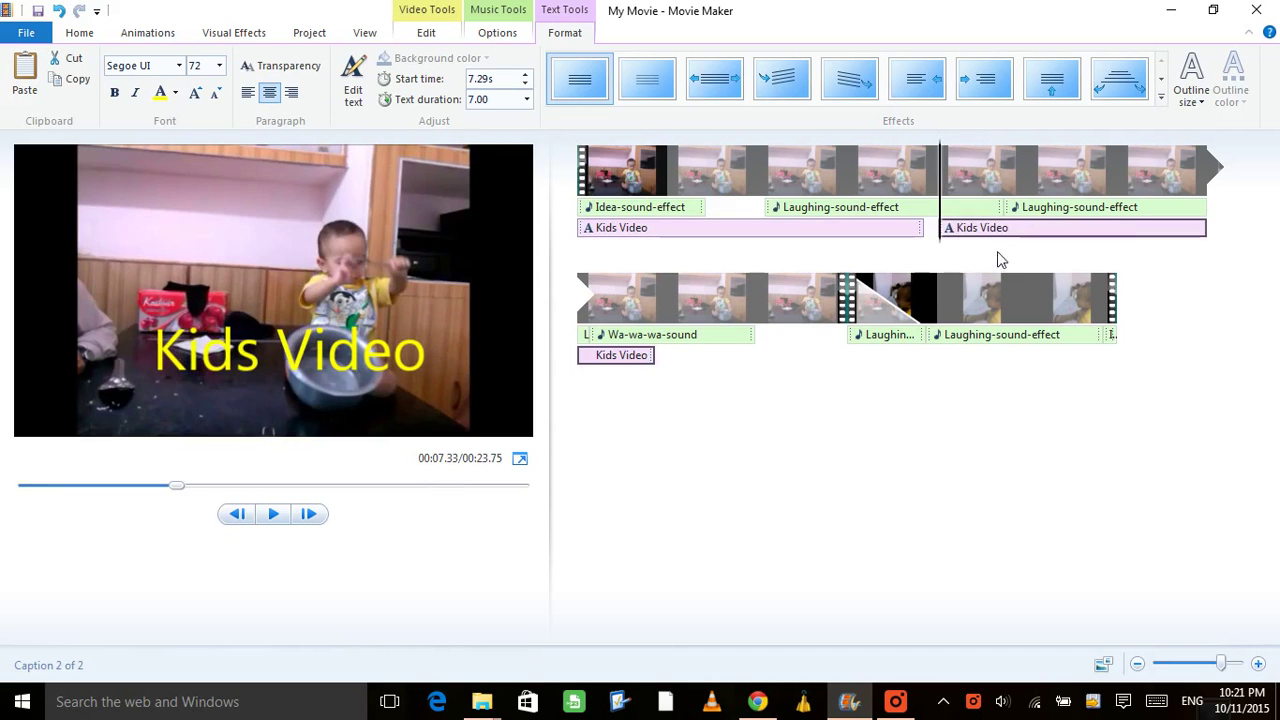
click(338, 346)
key(ctrl+a)
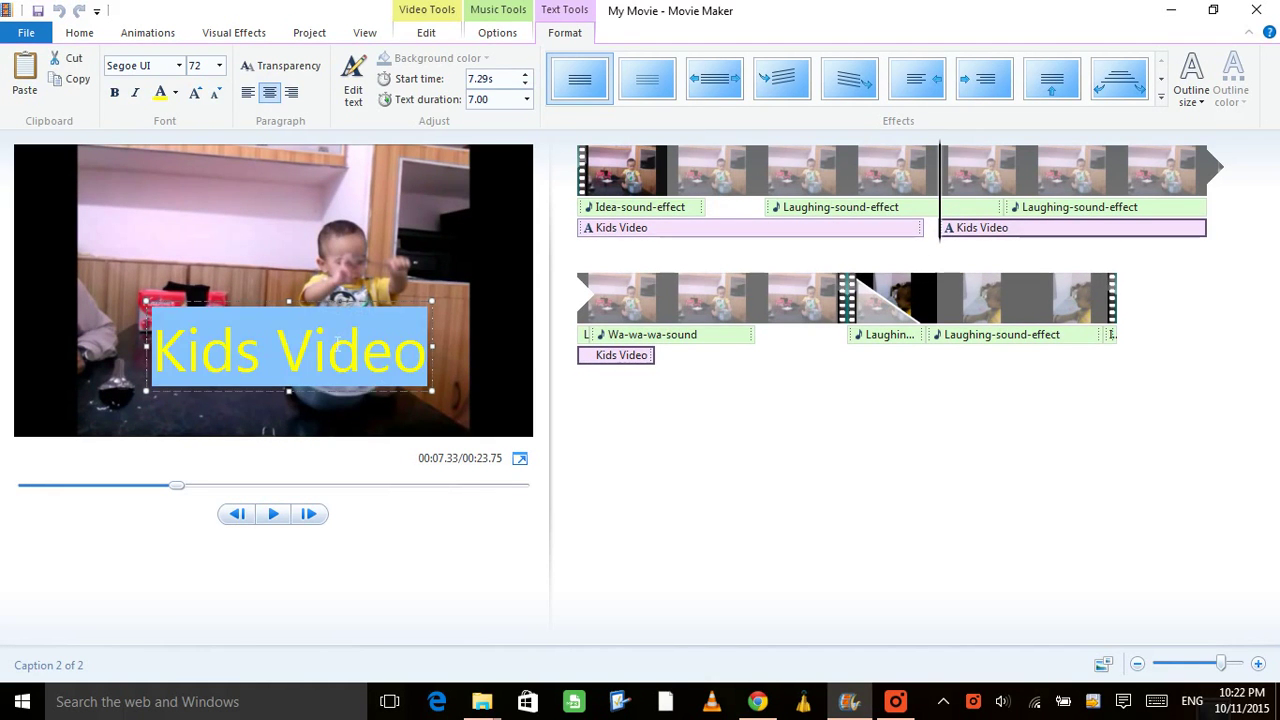
text(Hopw)
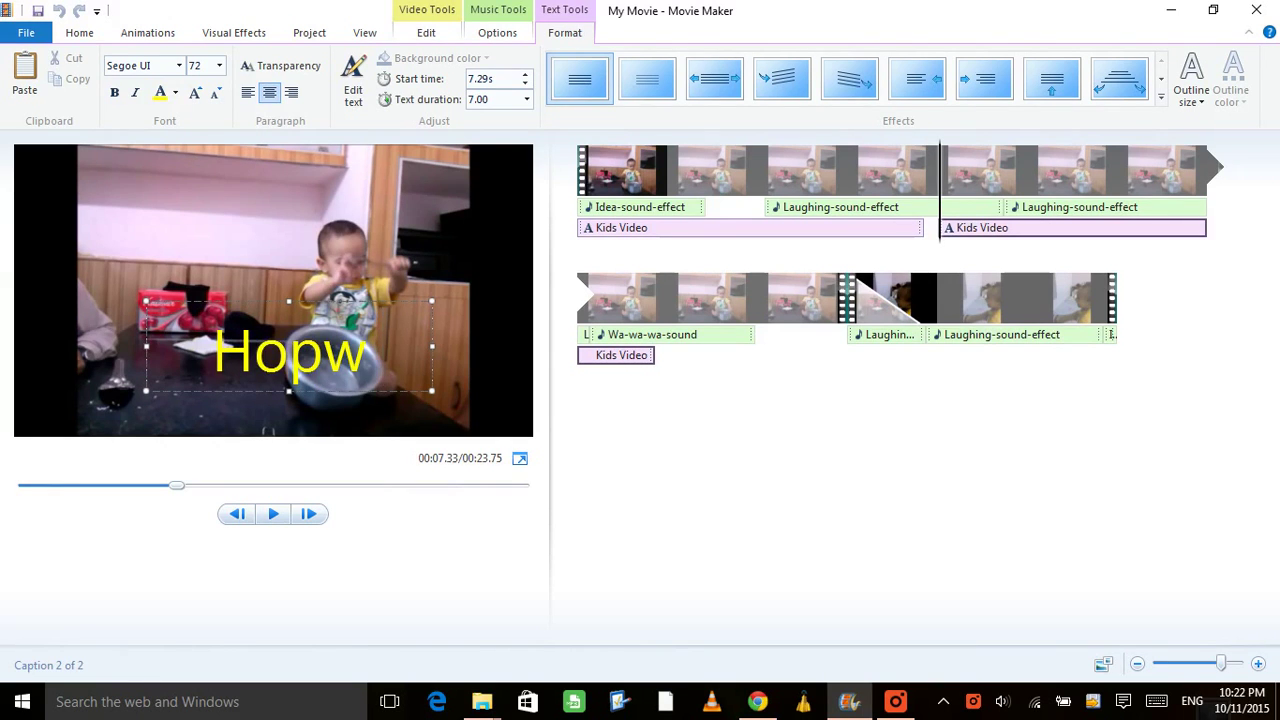
key(BackSpace)
text(e it)
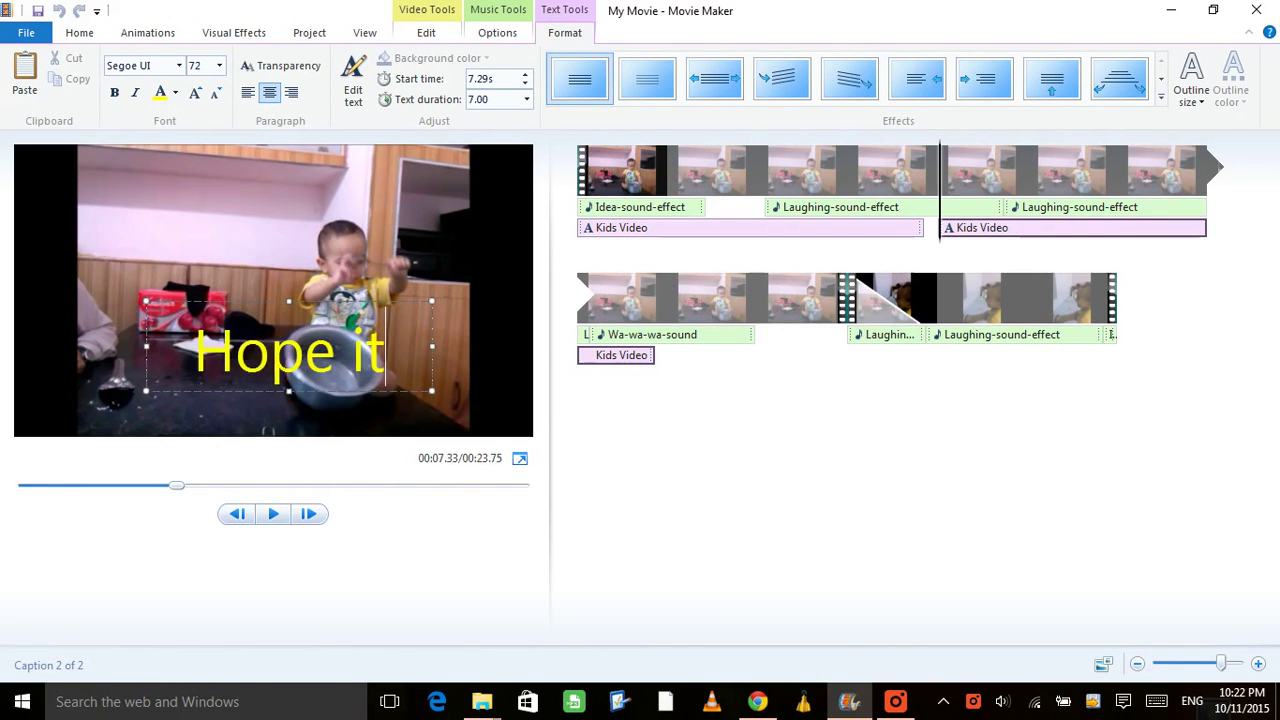
text(s good)
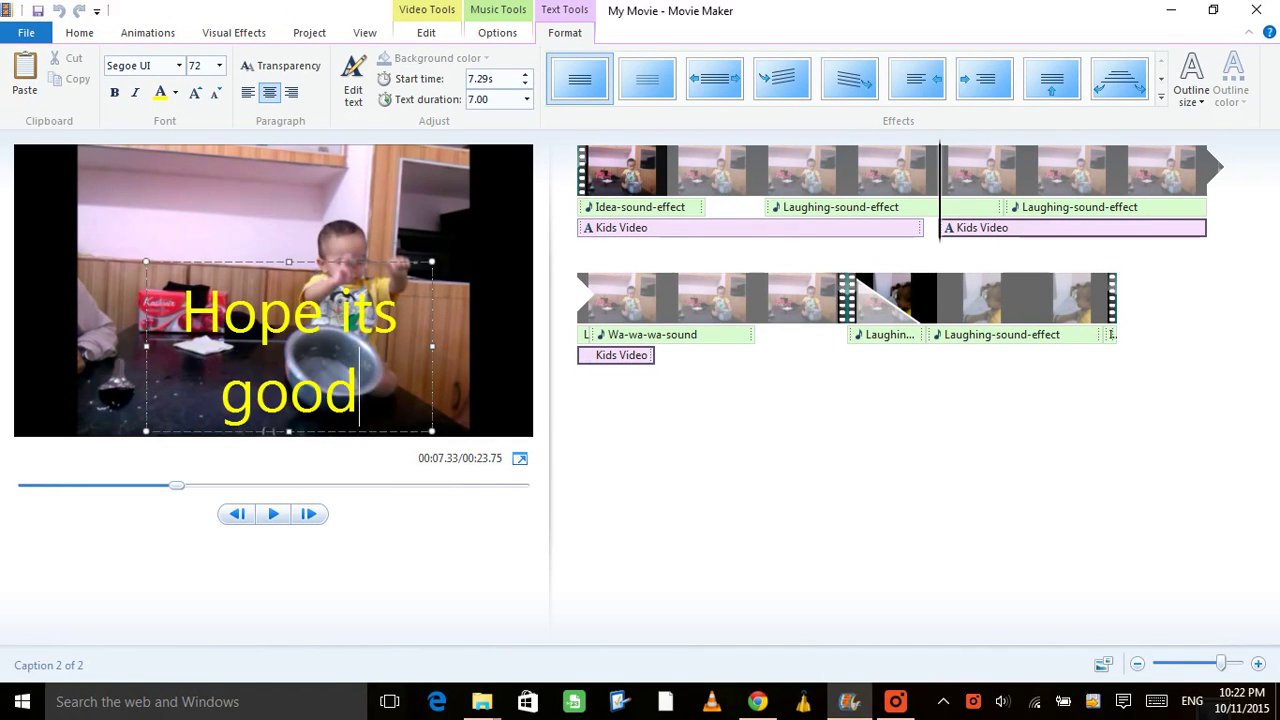
click(410, 366)
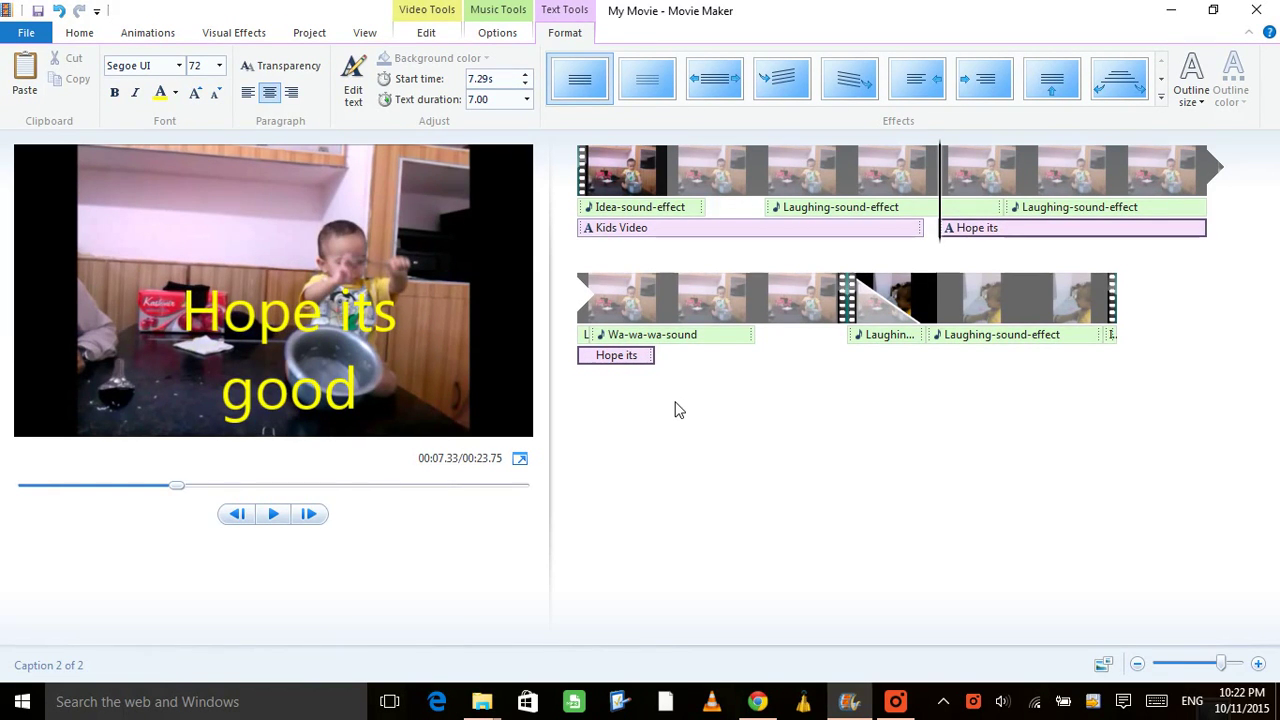
Step: Give the "Kids Video" caption the effect that brings text up from below, and the "Hope its good" caption the horizontal stretch effect
click(715, 229)
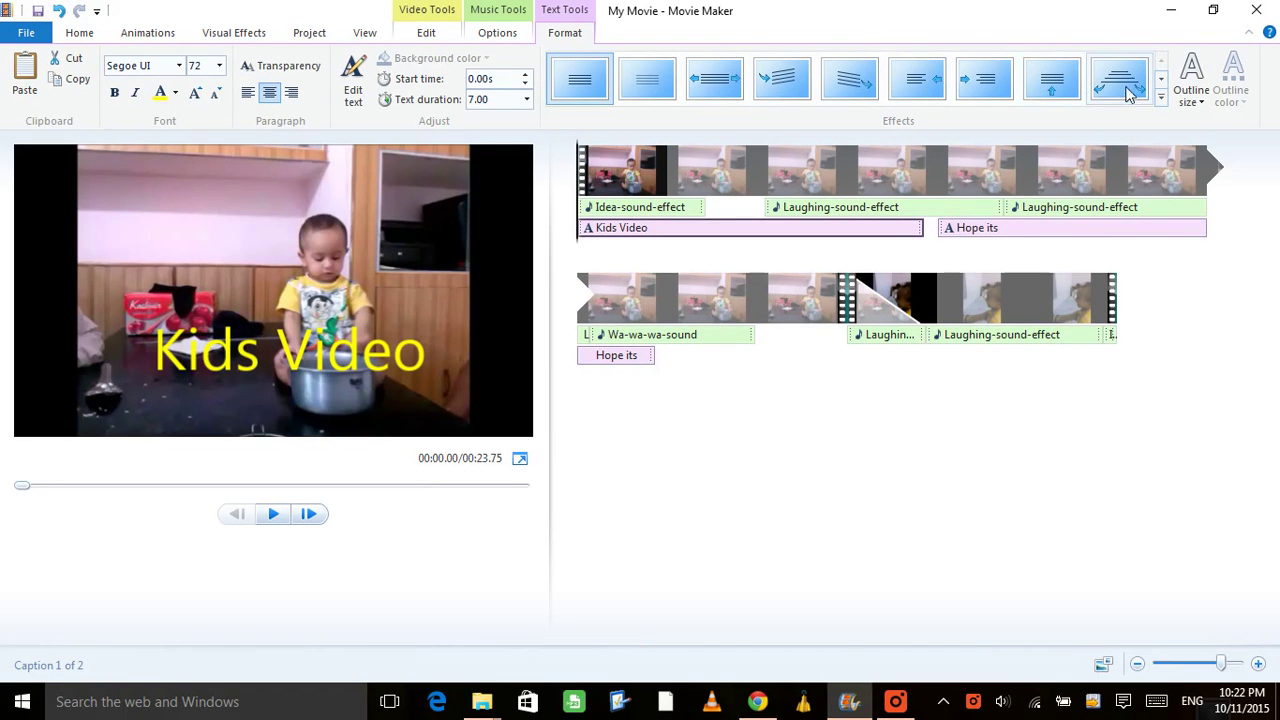
click(1066, 88)
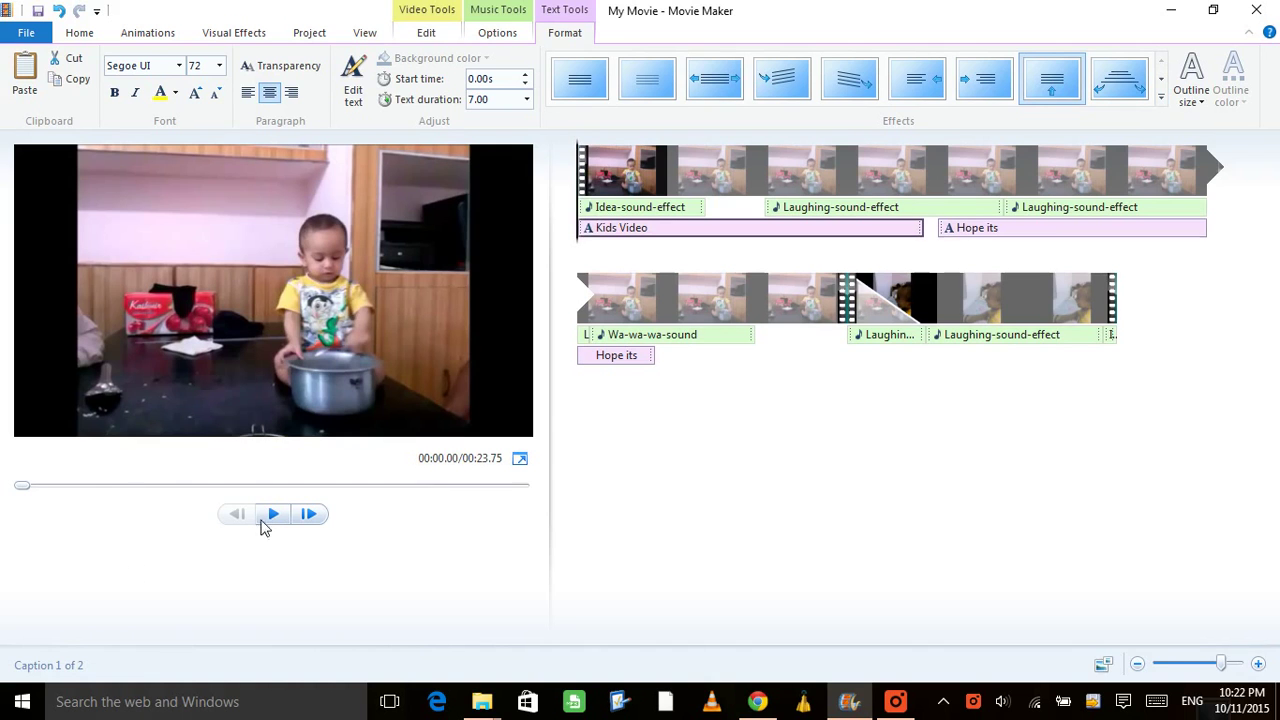
click(1036, 232)
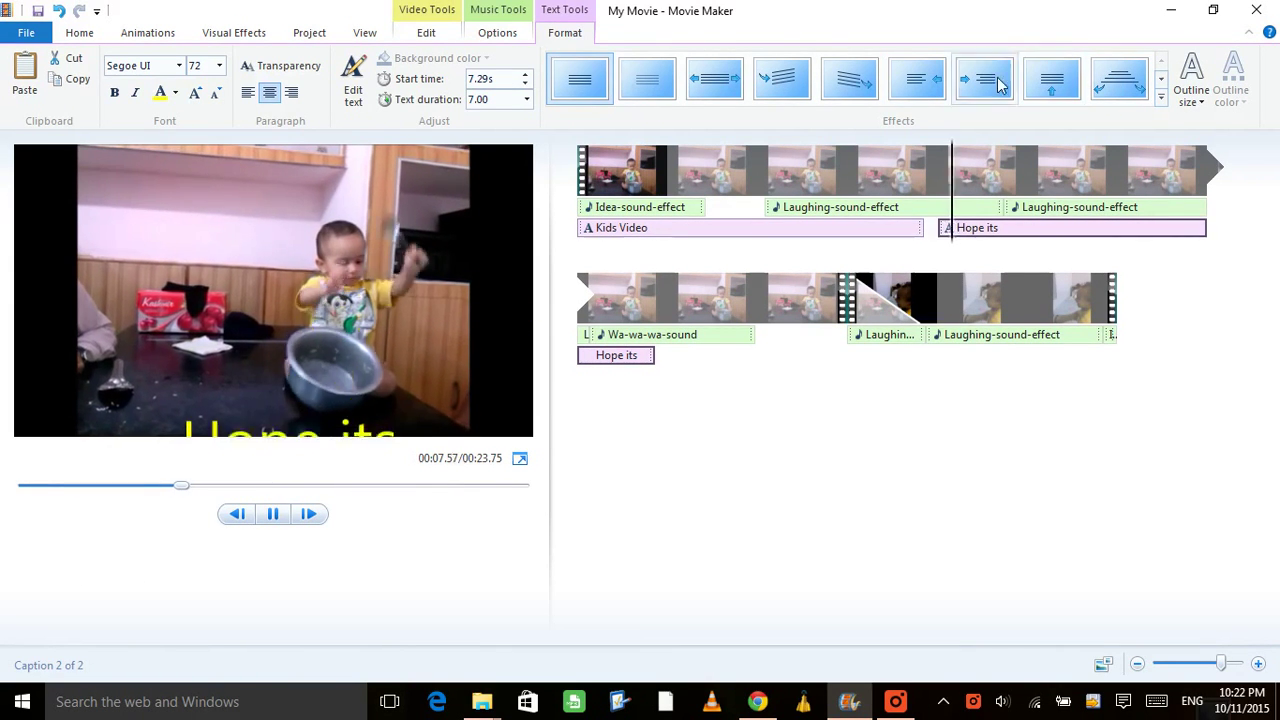
click(716, 88)
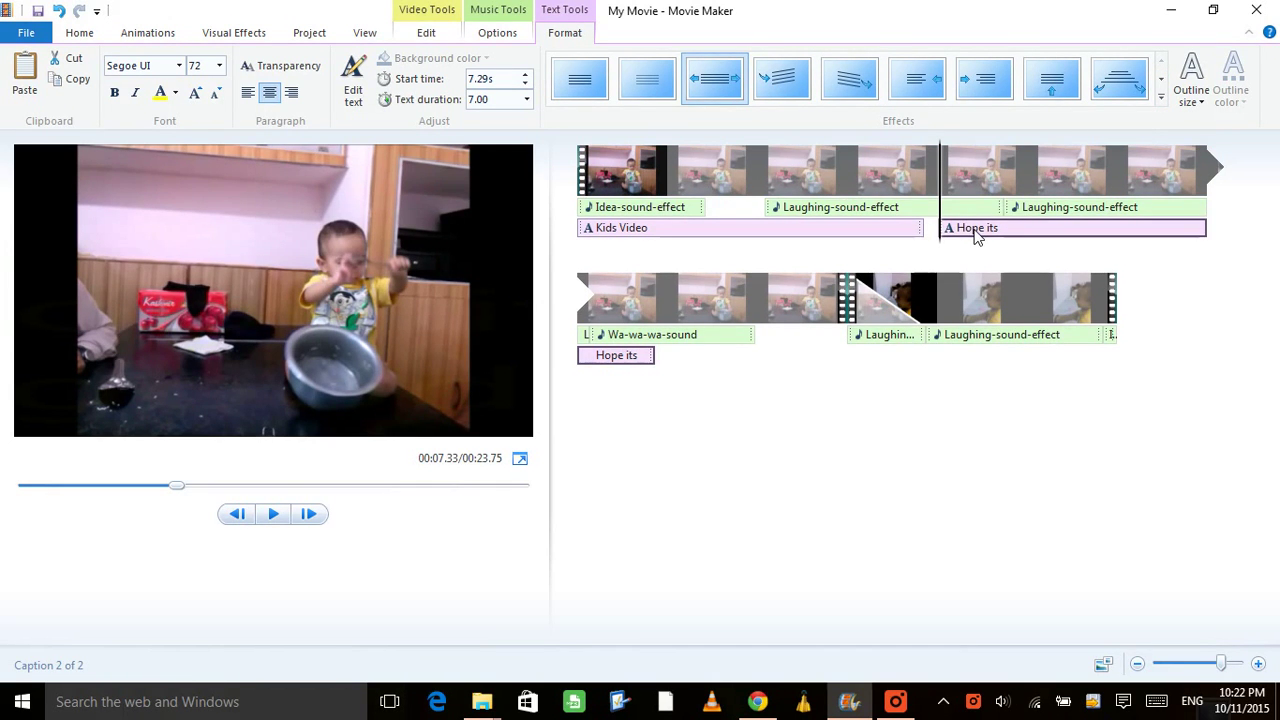
Step: Place a copy of the "Hope its good" caption at 17.37 s and play the movie from the beginning
drag(976, 232, 833, 325)
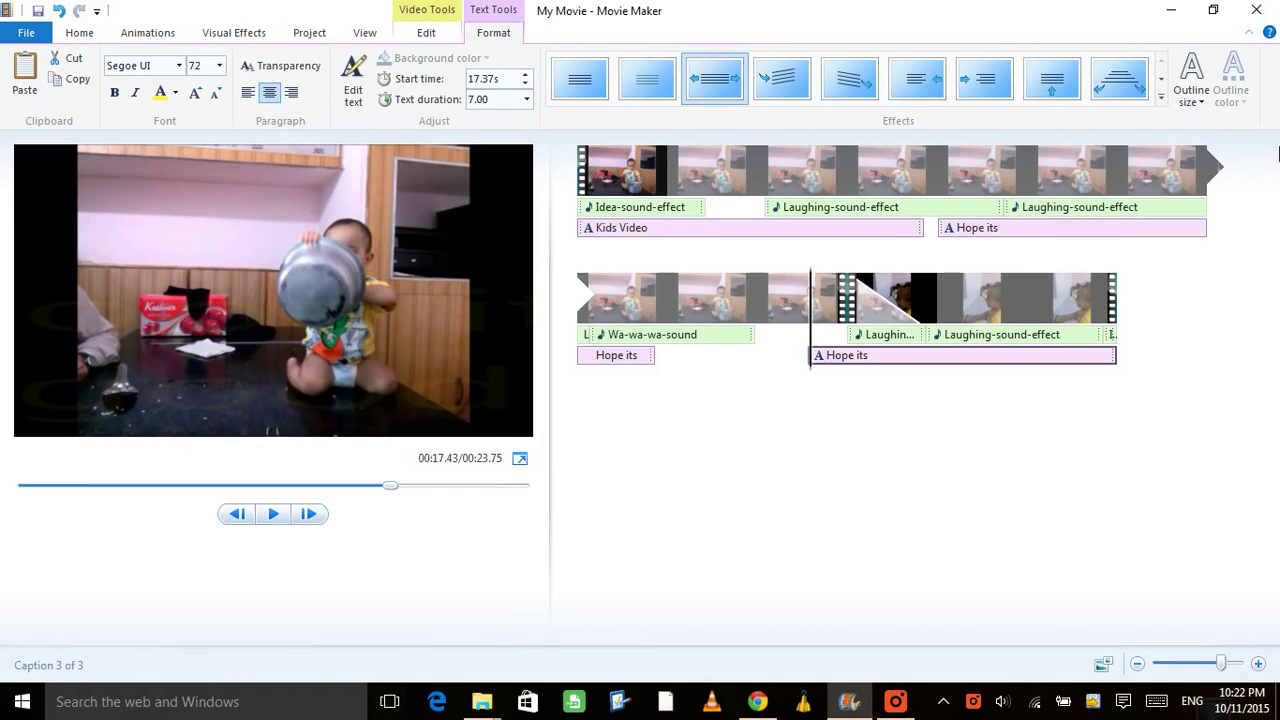
click(620, 228)
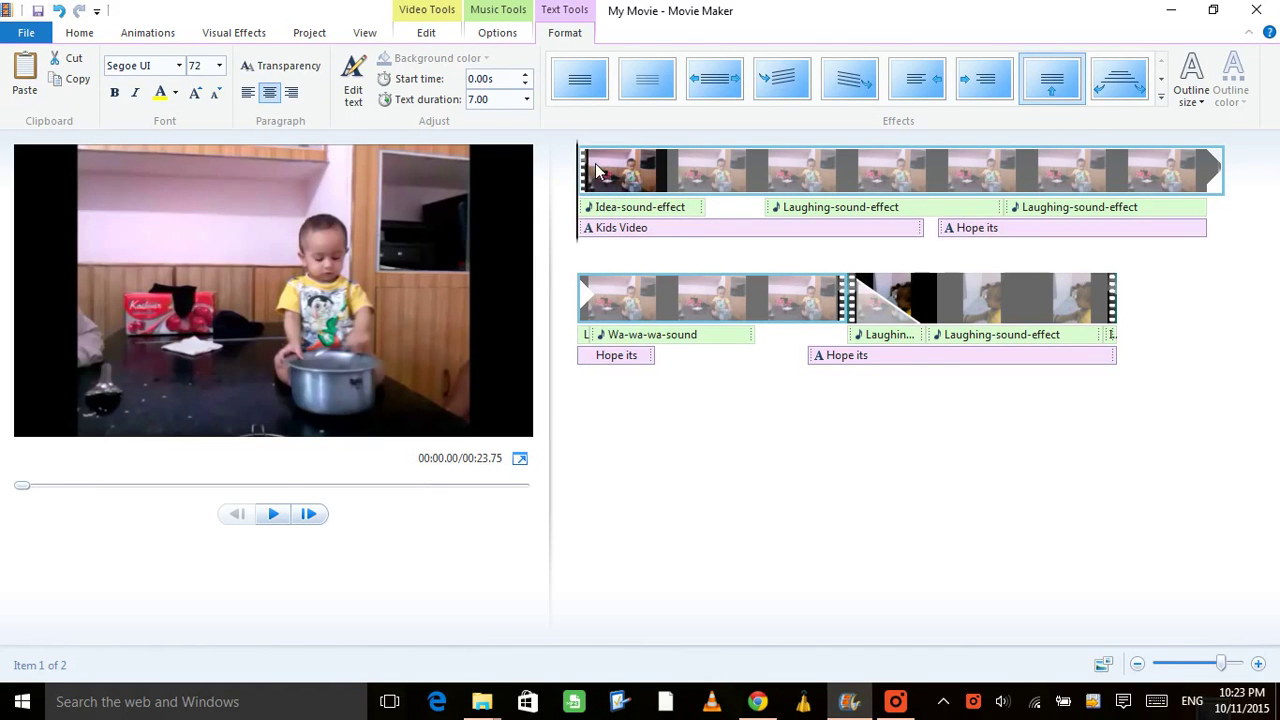
click(271, 514)
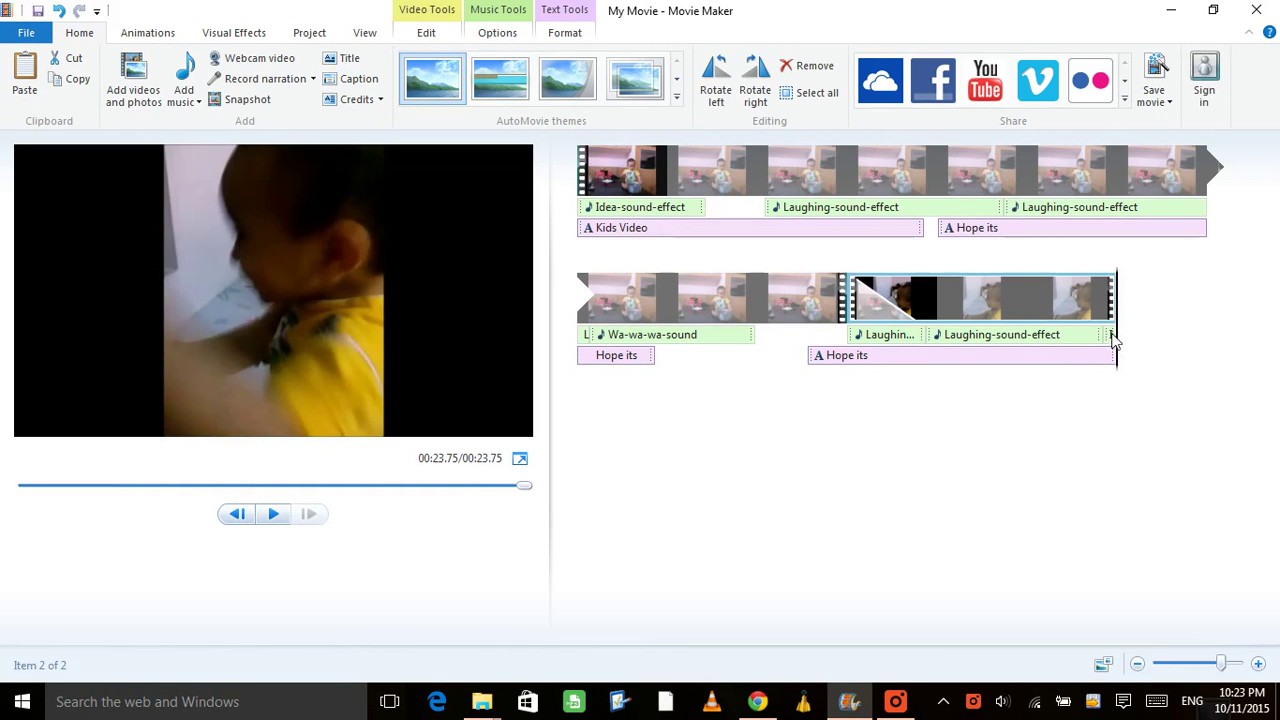
Step: Move the laughing sounds near the second clip earlier so they follow Wa-wa-wa-sound directly, leaving room for the Idea sound at the end
click(1057, 337)
drag(1057, 337, 805, 335)
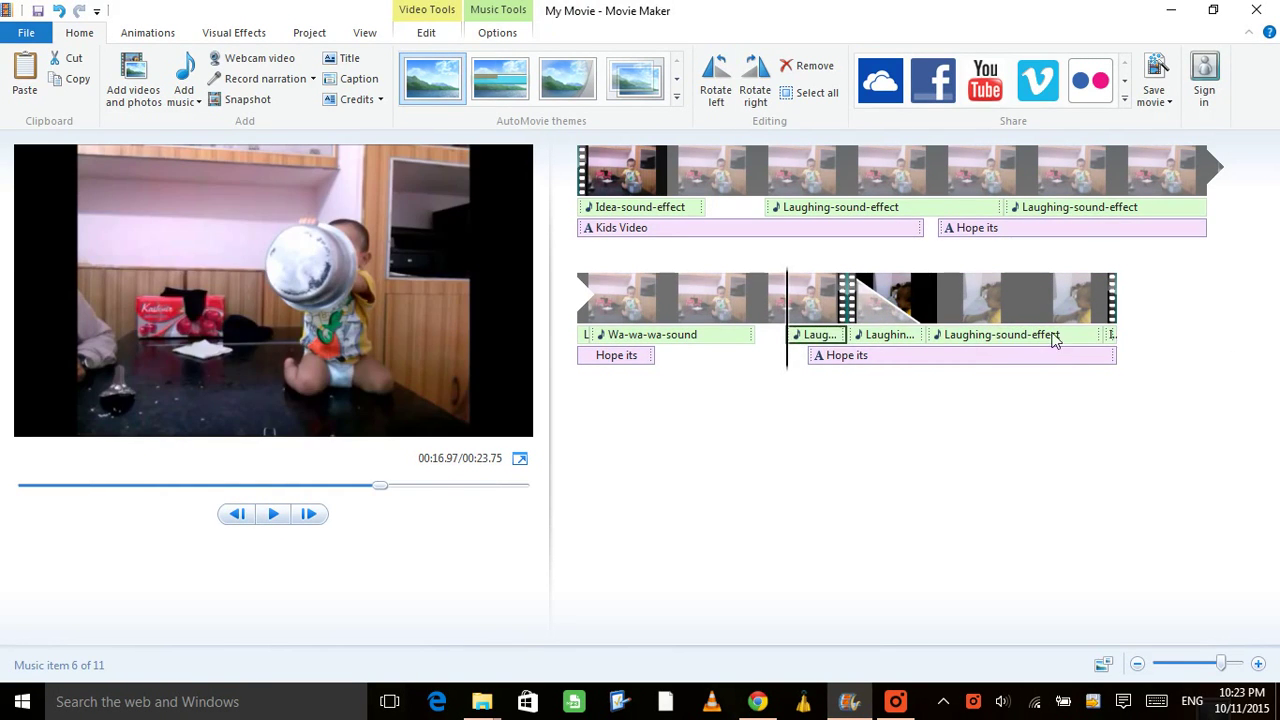
drag(1051, 334, 840, 338)
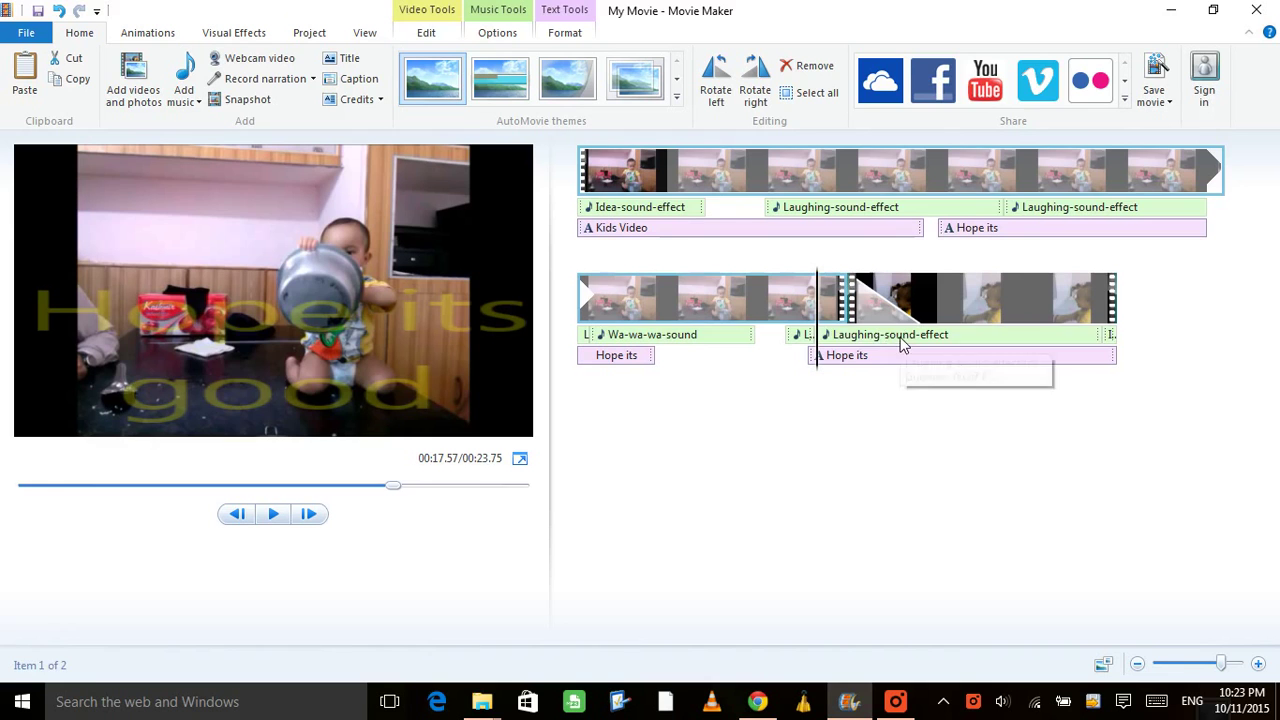
drag(963, 337, 770, 340)
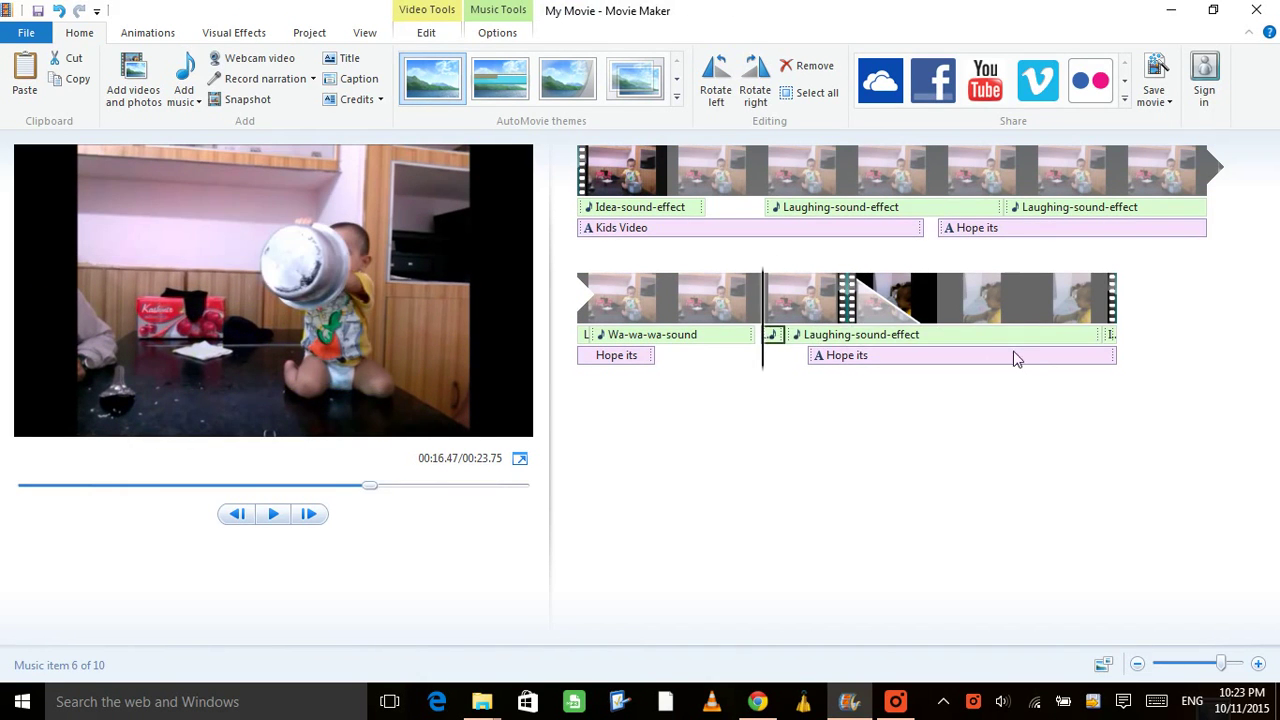
drag(1013, 350, 805, 340)
click(1100, 348)
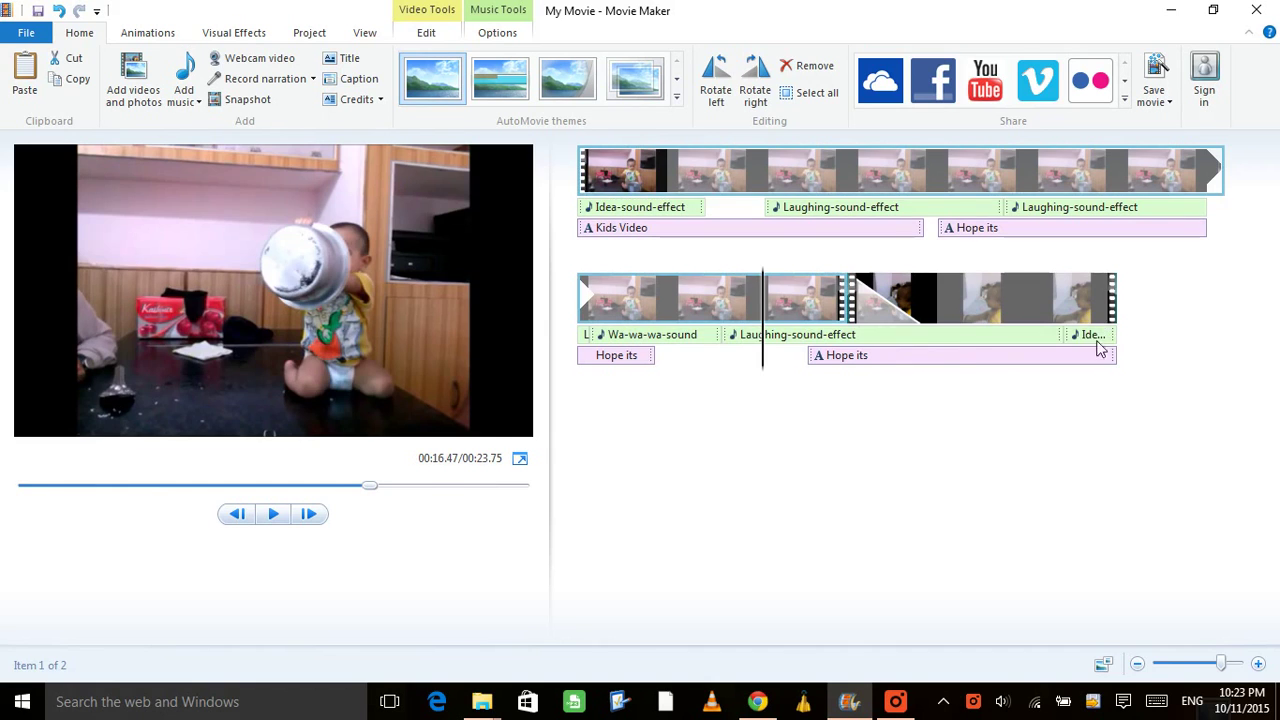
Step: Check the timings of the sound effects around the second clip and the settings of the captions along the timeline
click(955, 322)
click(1040, 345)
click(1088, 340)
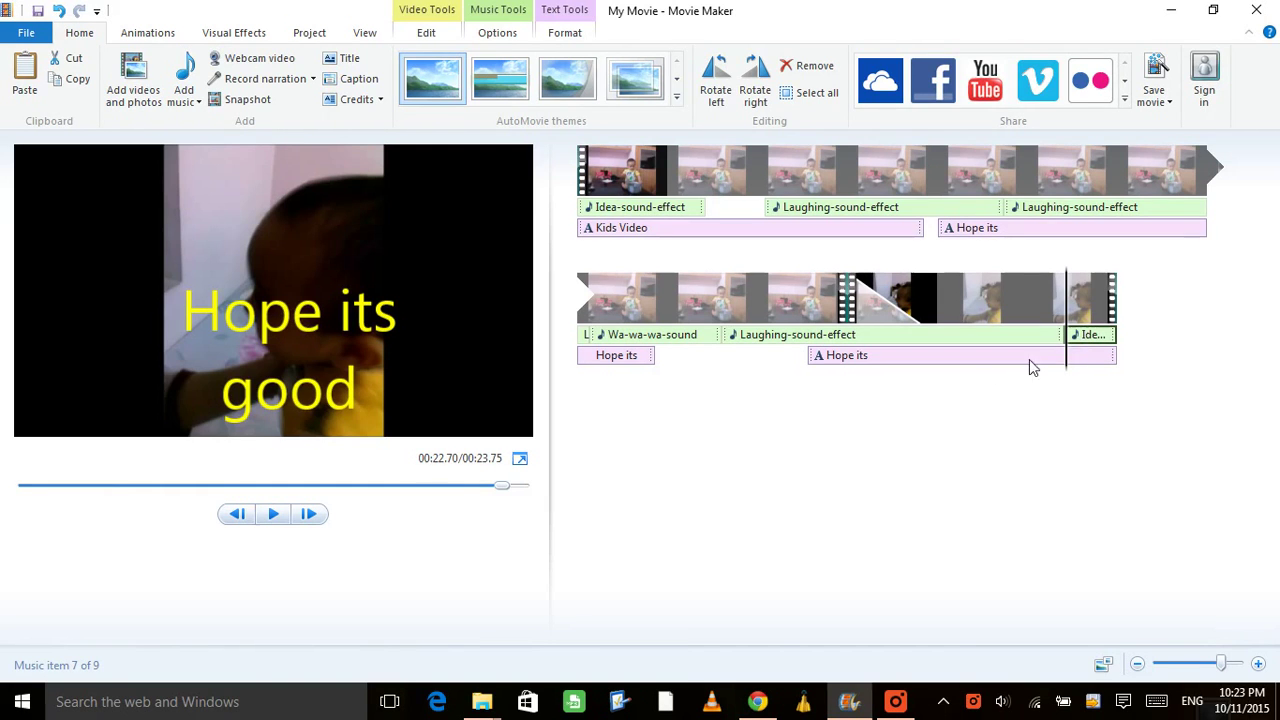
double_click(1077, 340)
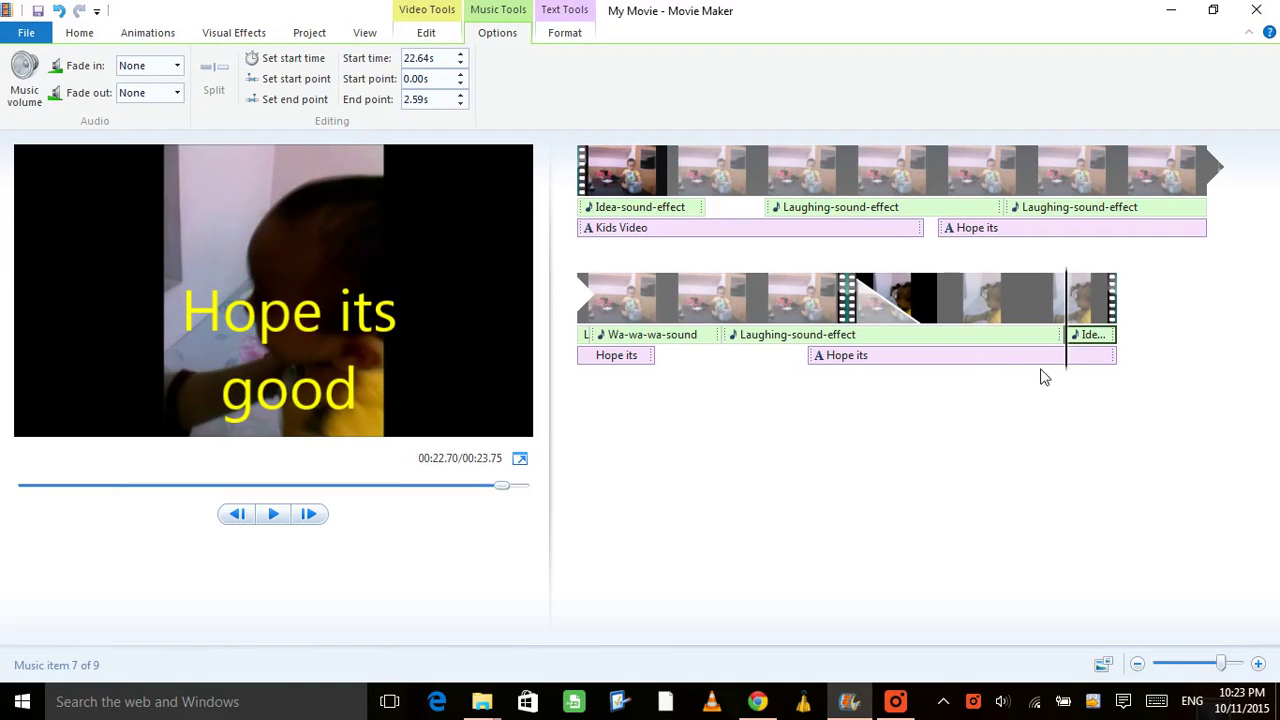
click(947, 300)
click(917, 332)
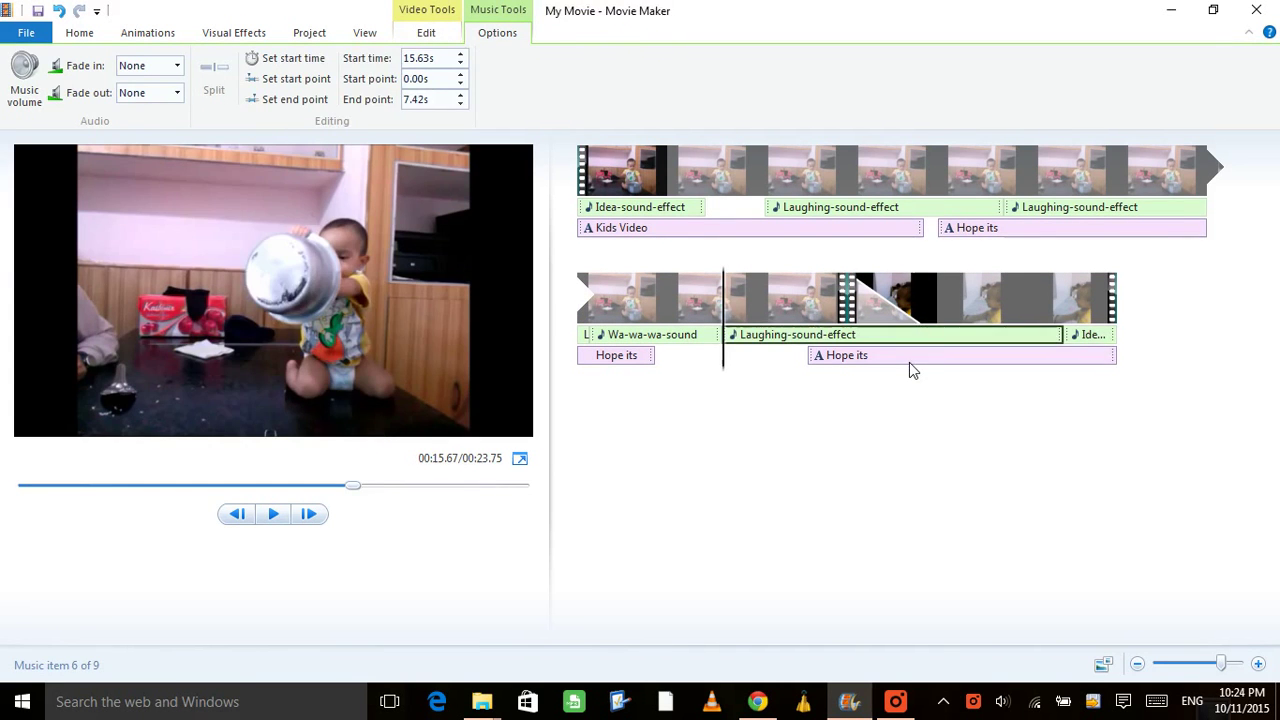
click(909, 362)
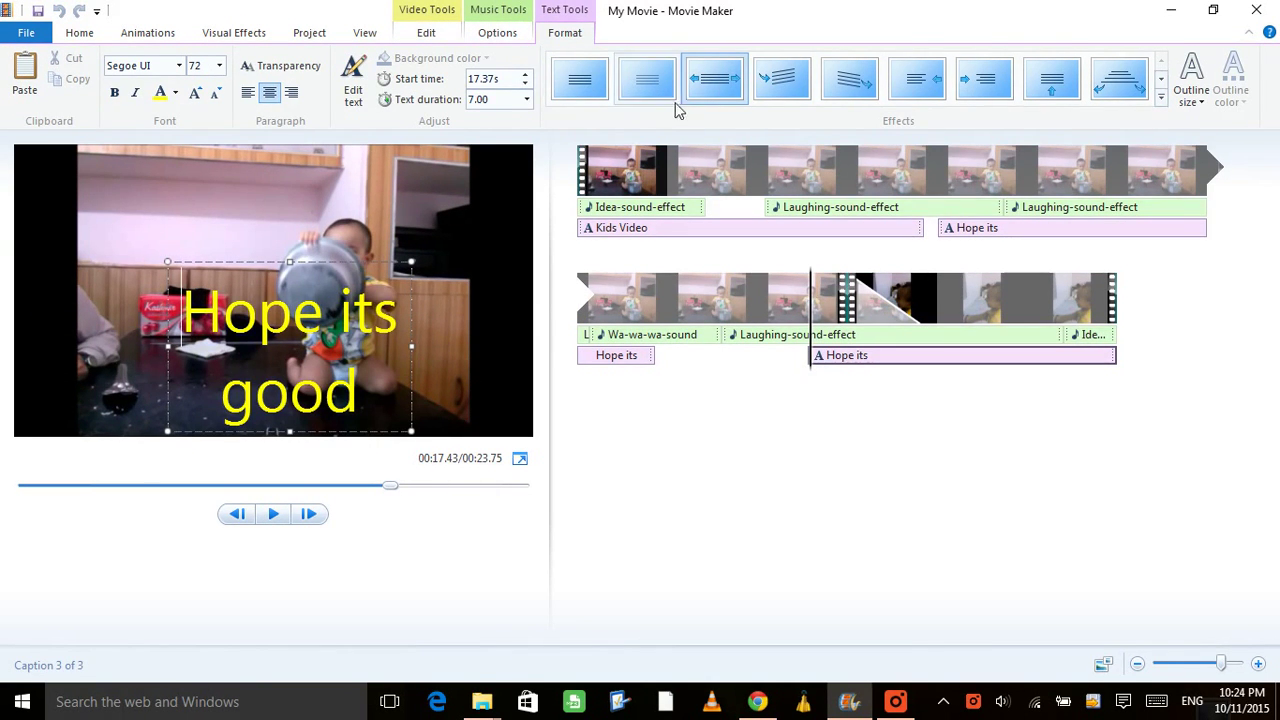
click(1080, 338)
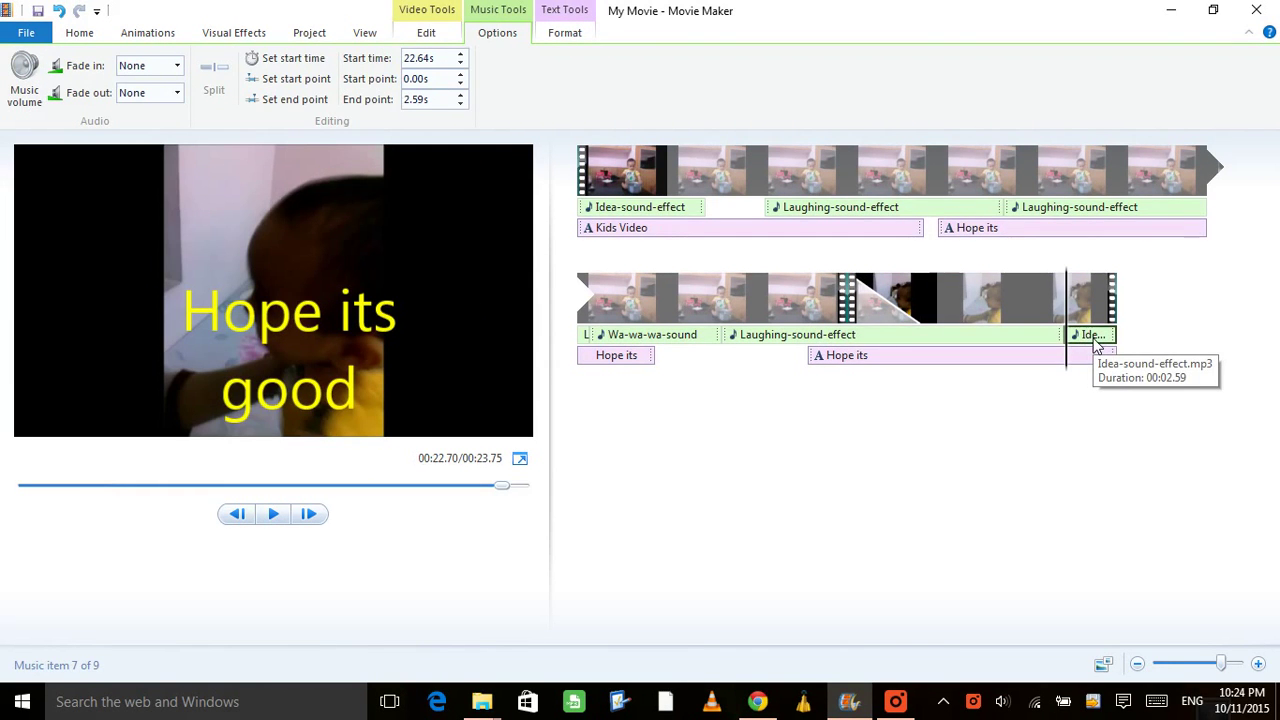
click(914, 356)
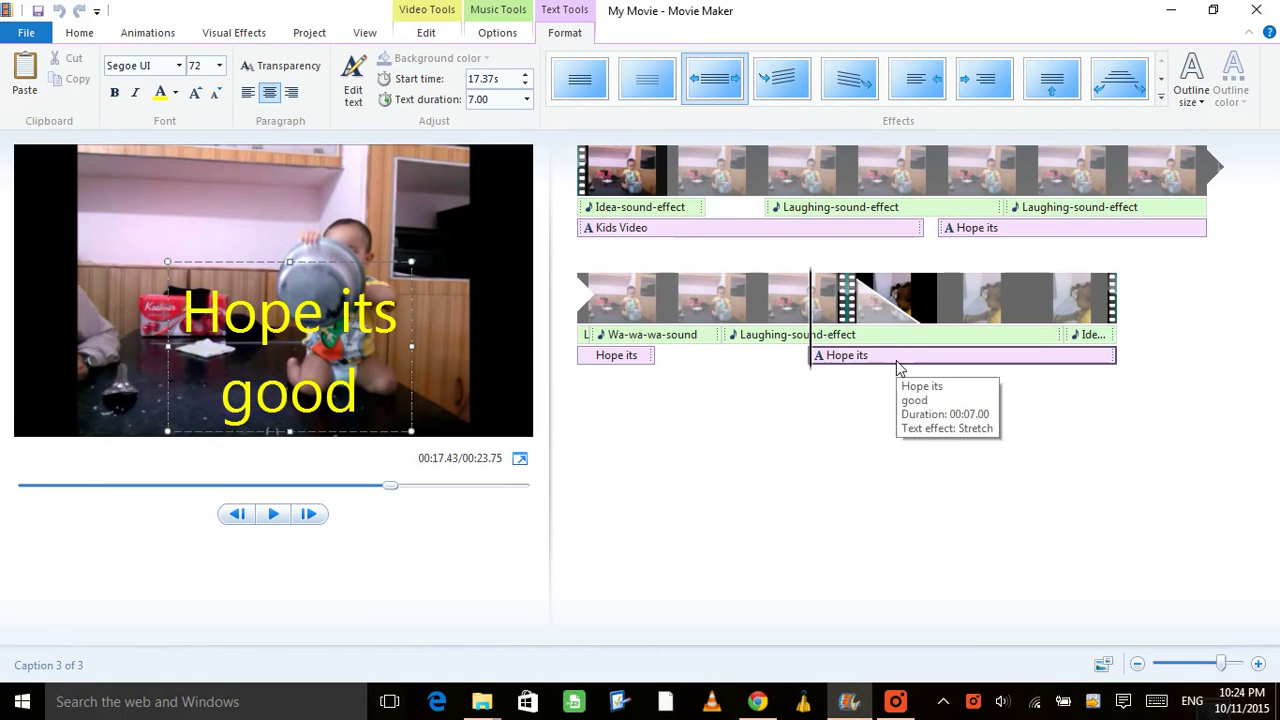
click(850, 178)
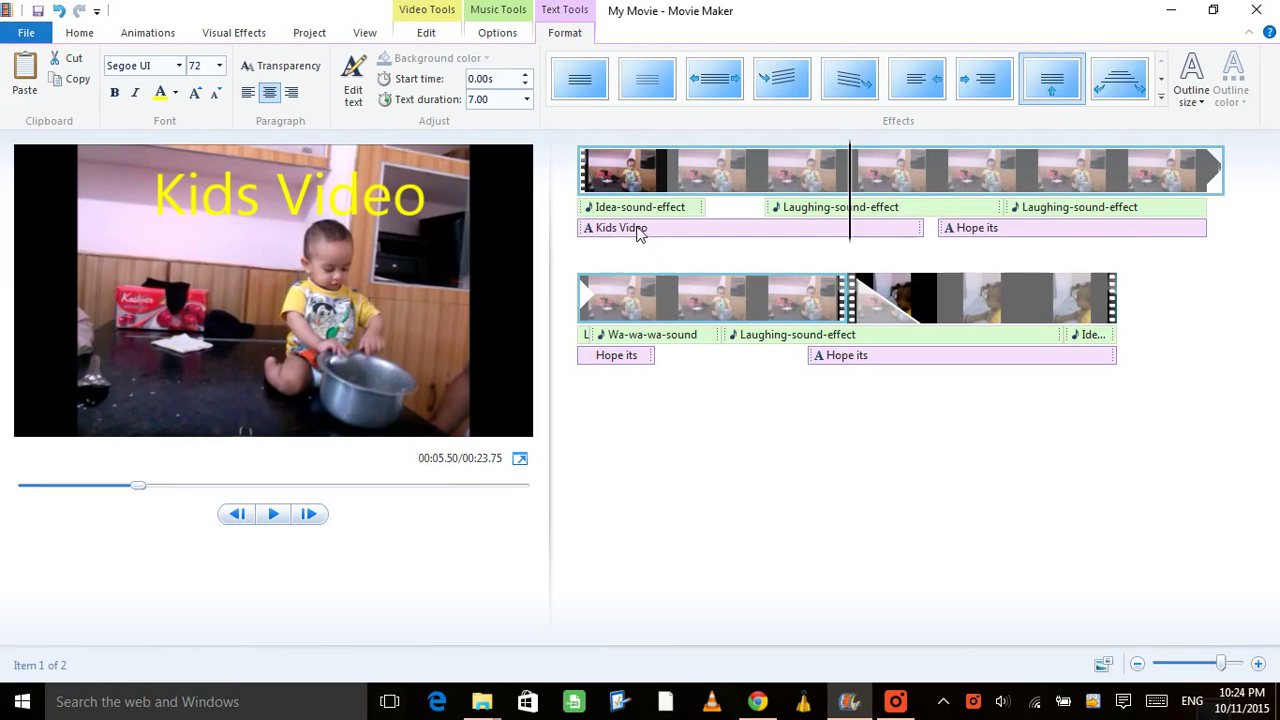
click(784, 234)
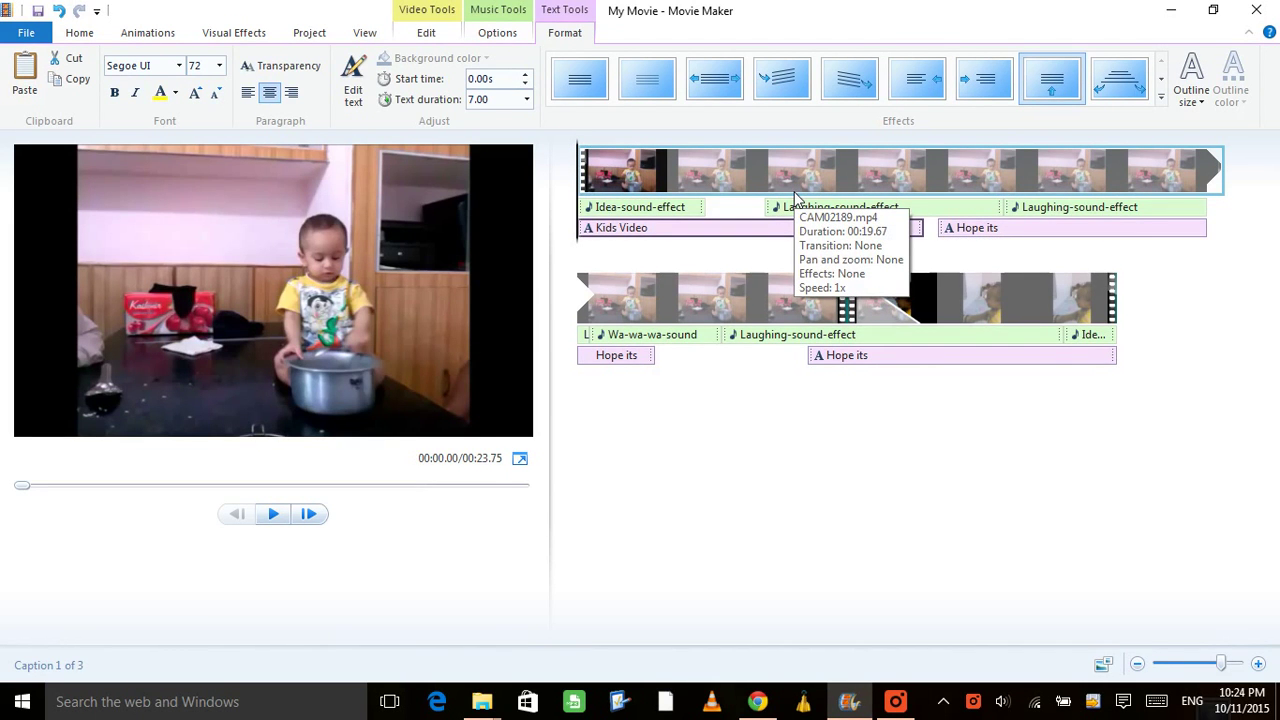
Step: Play part of the second clip to preview it, and check the start of its transition
click(940, 318)
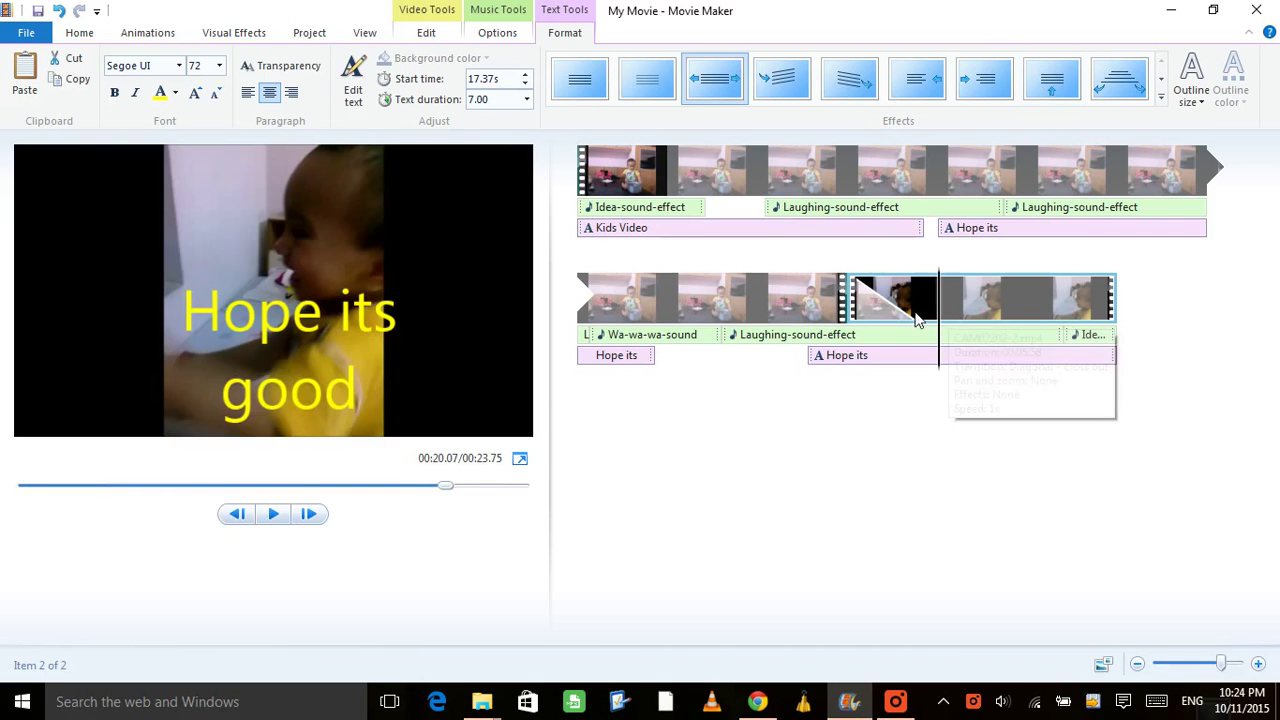
click(274, 515)
click(277, 516)
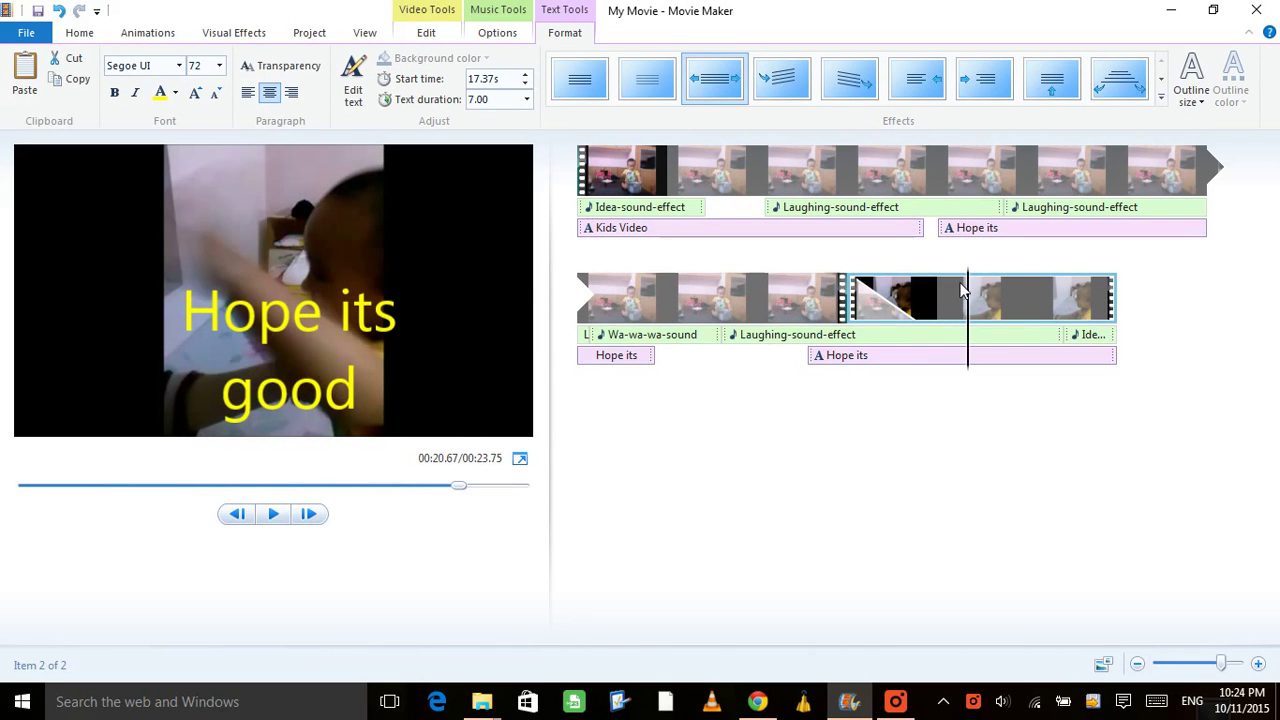
click(912, 306)
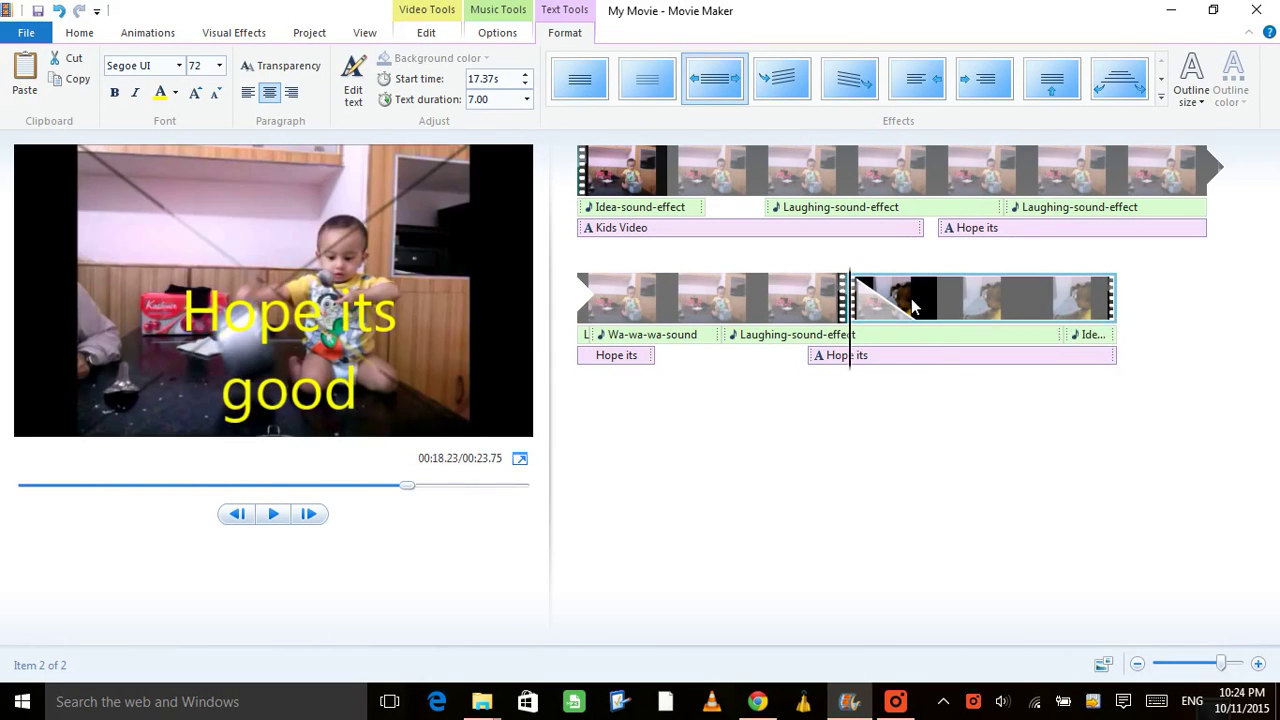
click(989, 301)
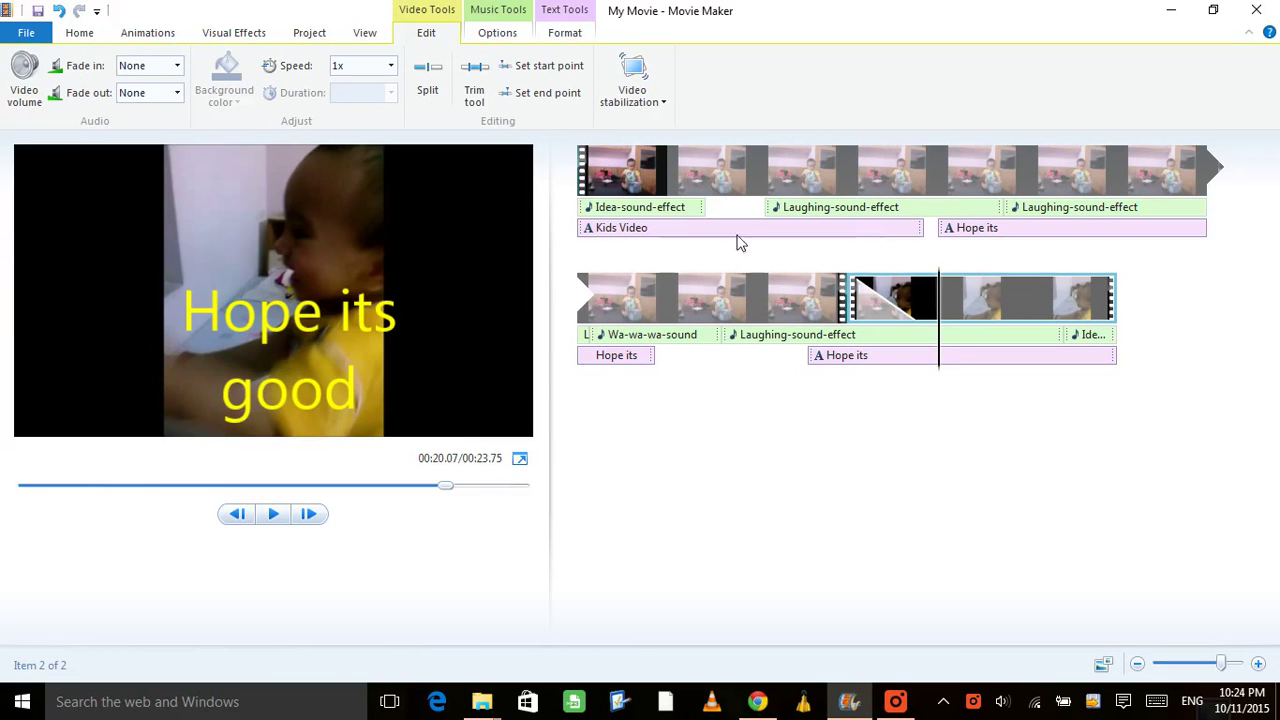
click(141, 38)
click(214, 38)
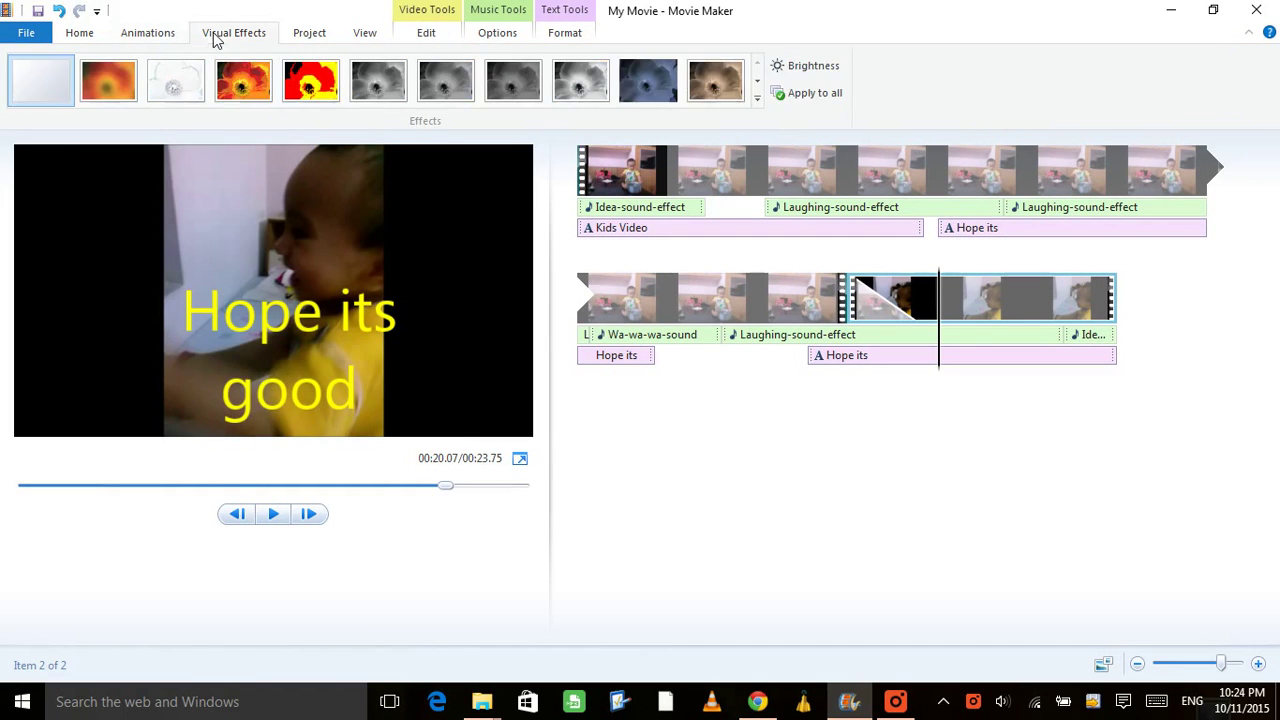
click(290, 37)
click(366, 34)
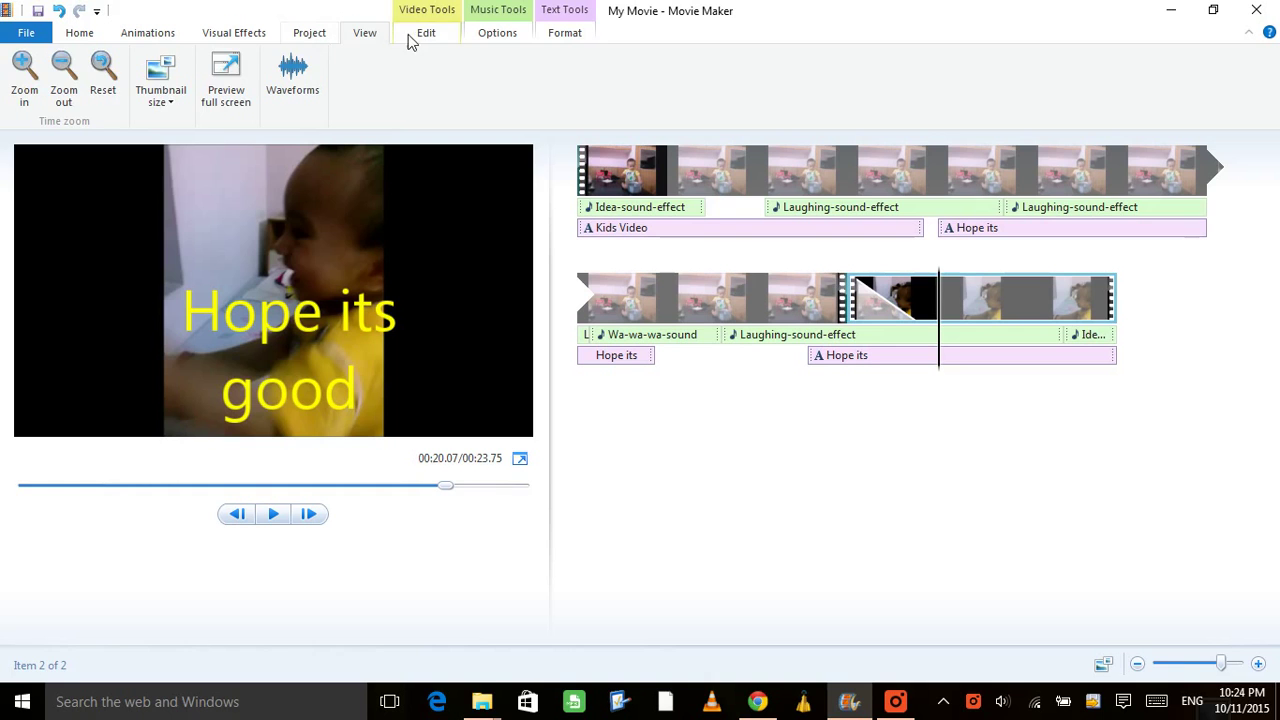
click(424, 38)
click(487, 38)
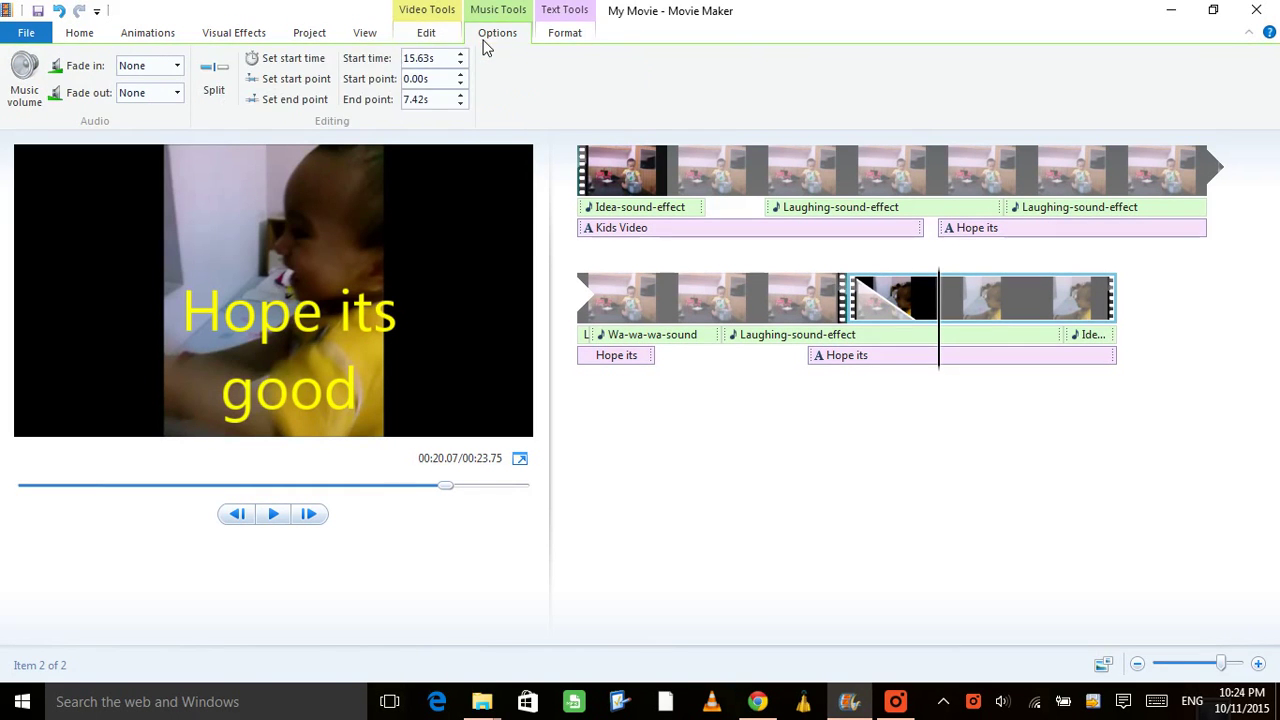
click(552, 38)
click(82, 34)
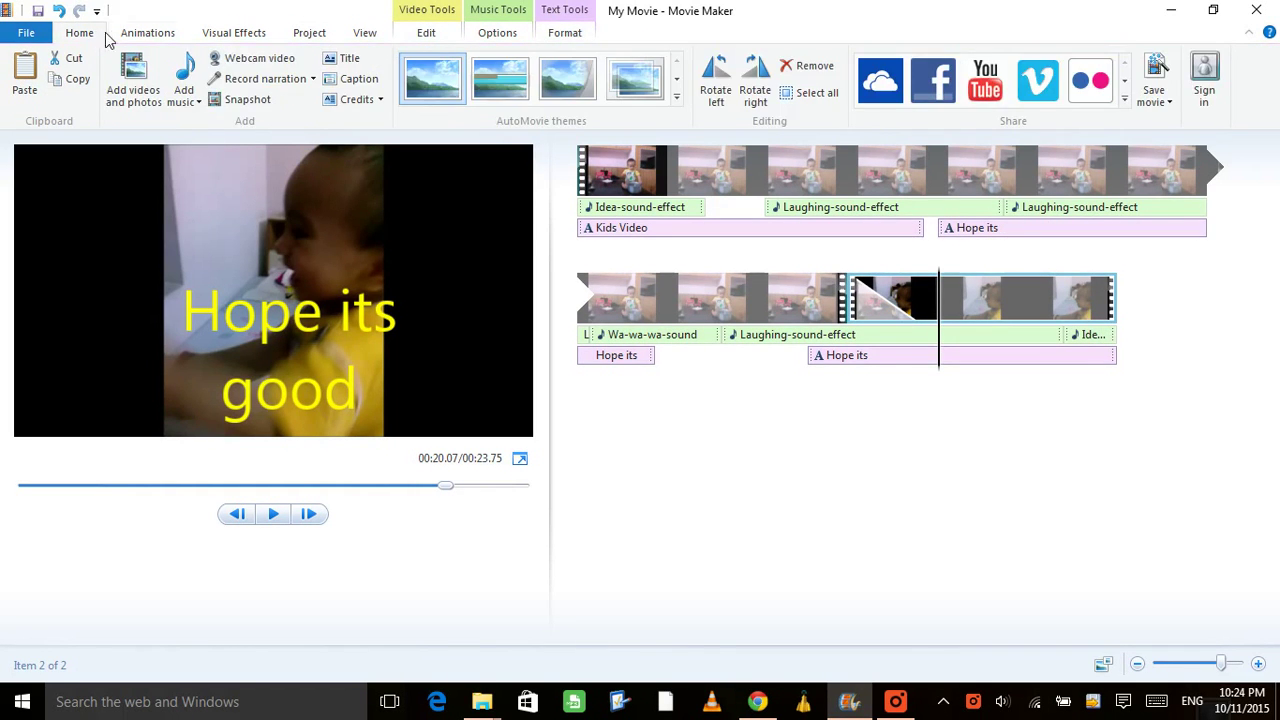
click(145, 38)
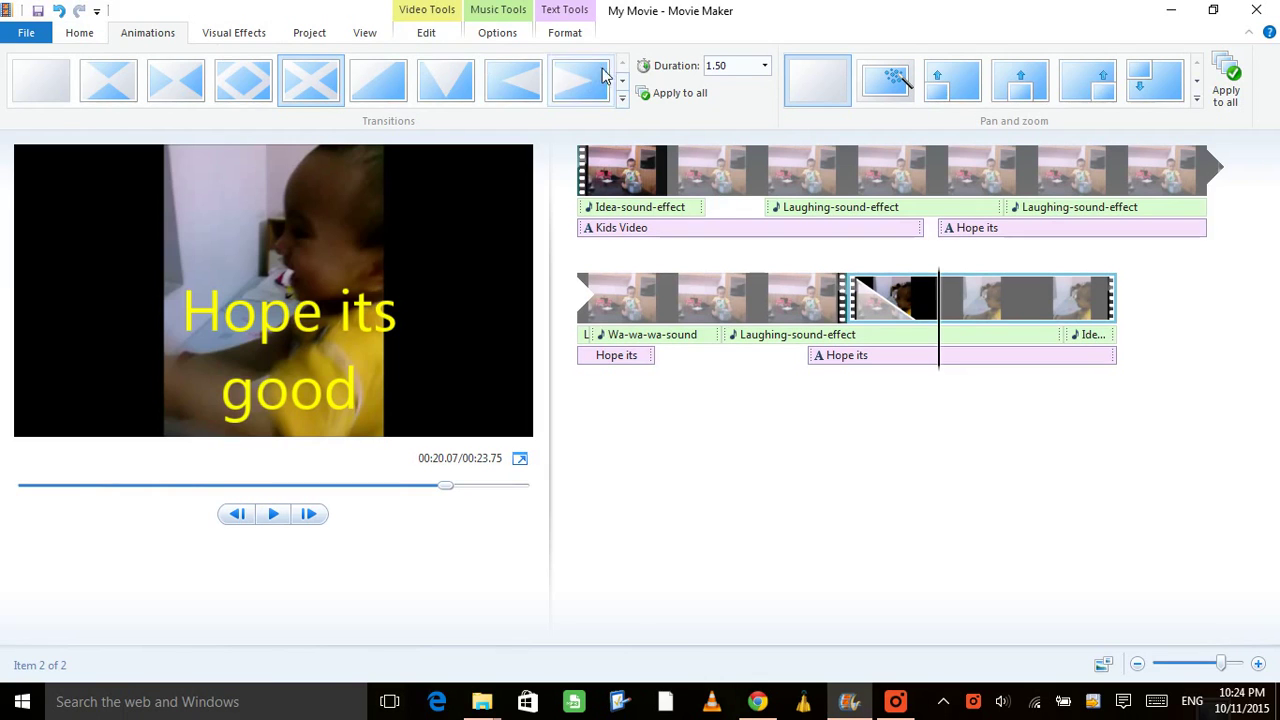
click(1028, 310)
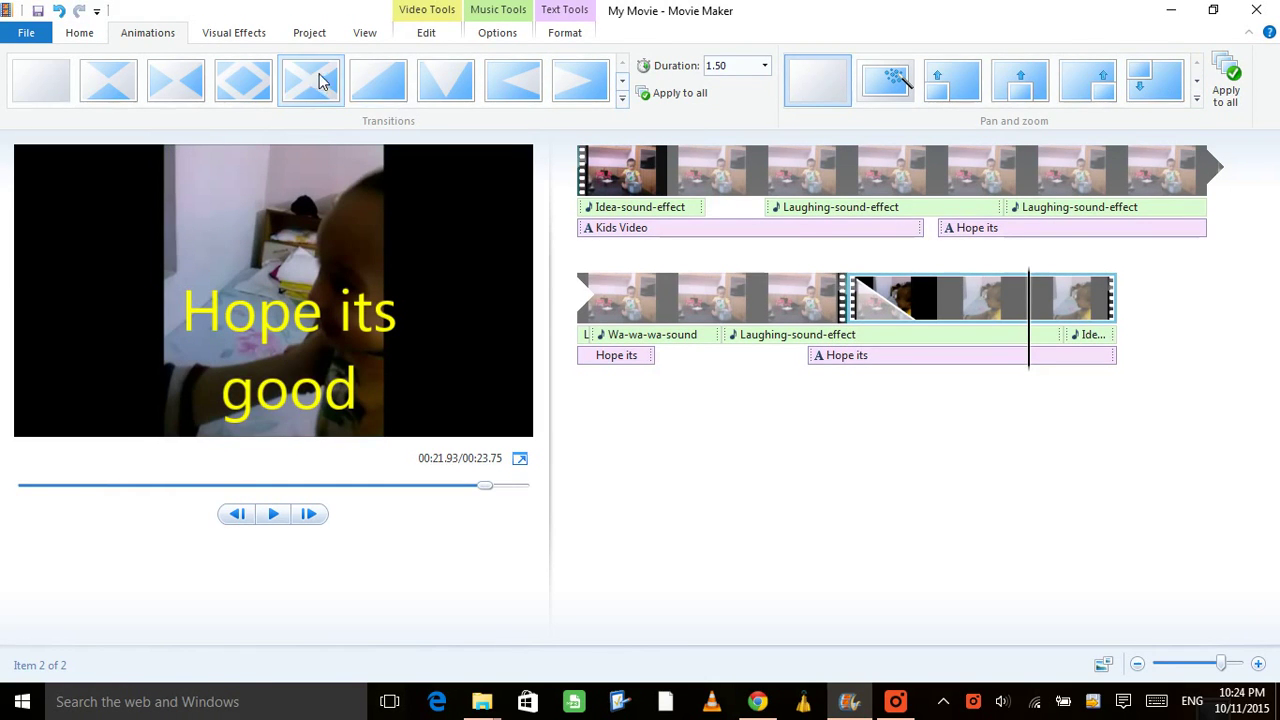
click(309, 36)
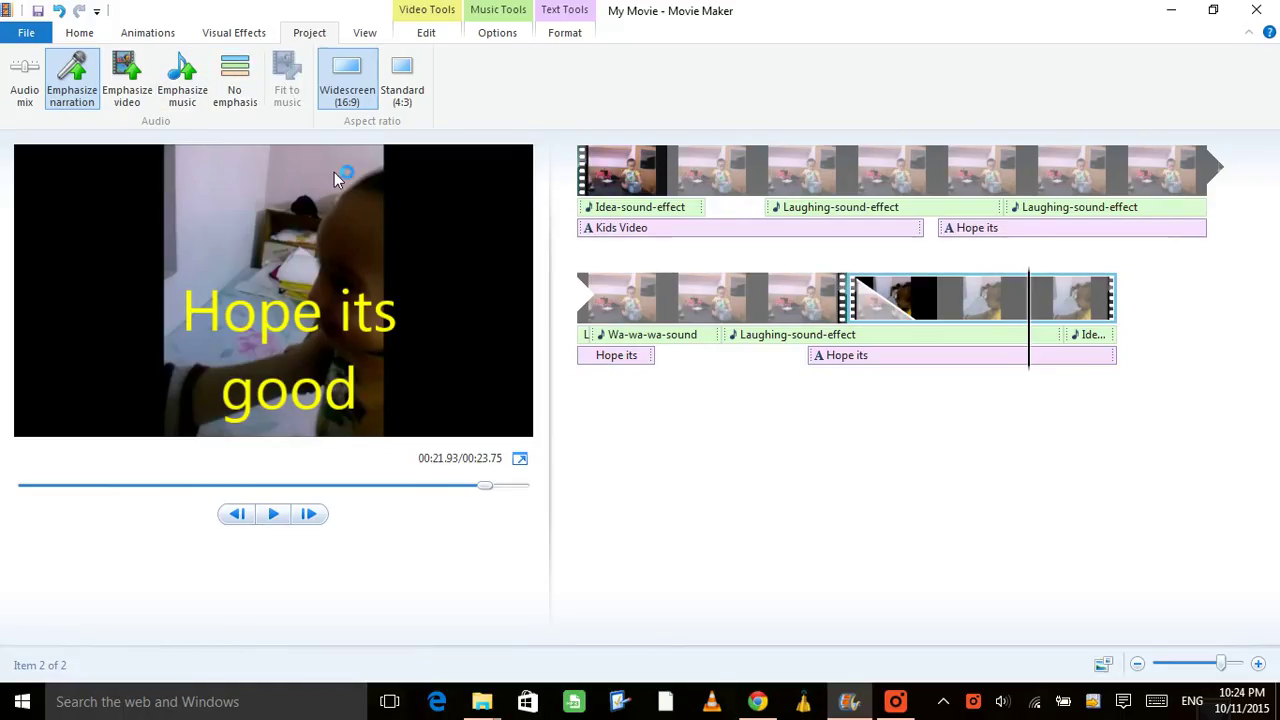
Step: Raise the brightness of the second clip
click(218, 38)
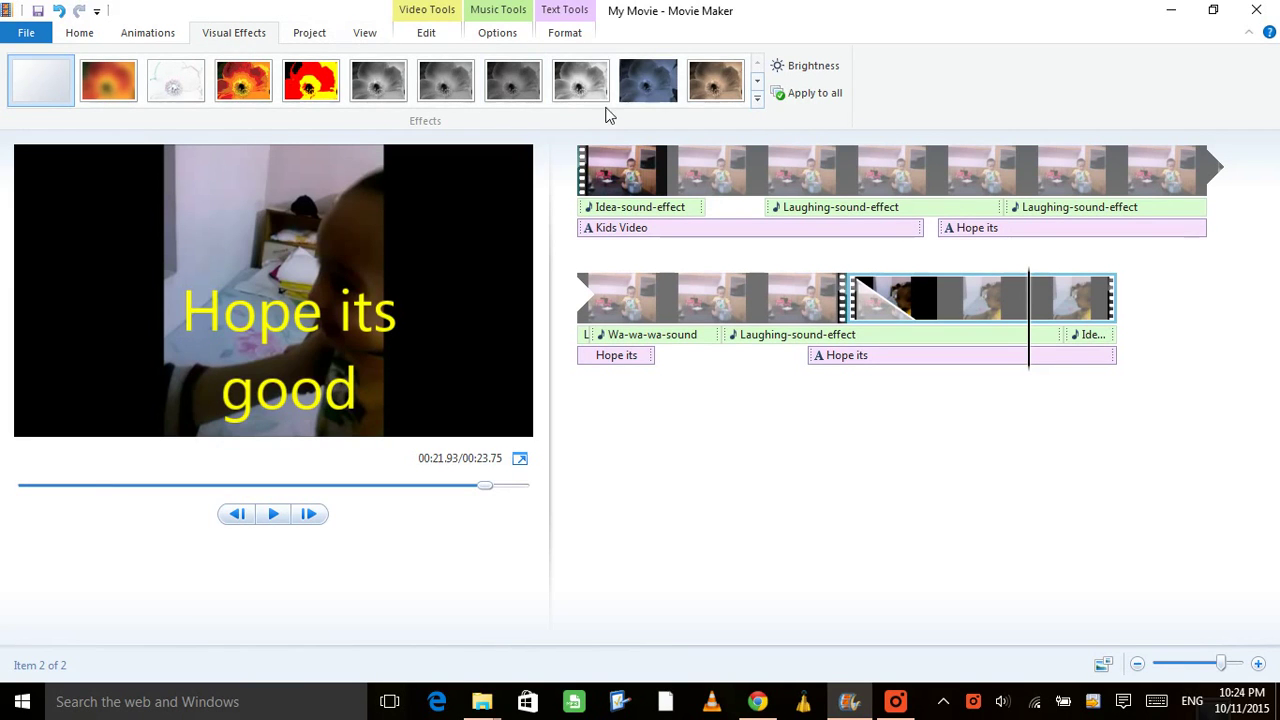
click(940, 300)
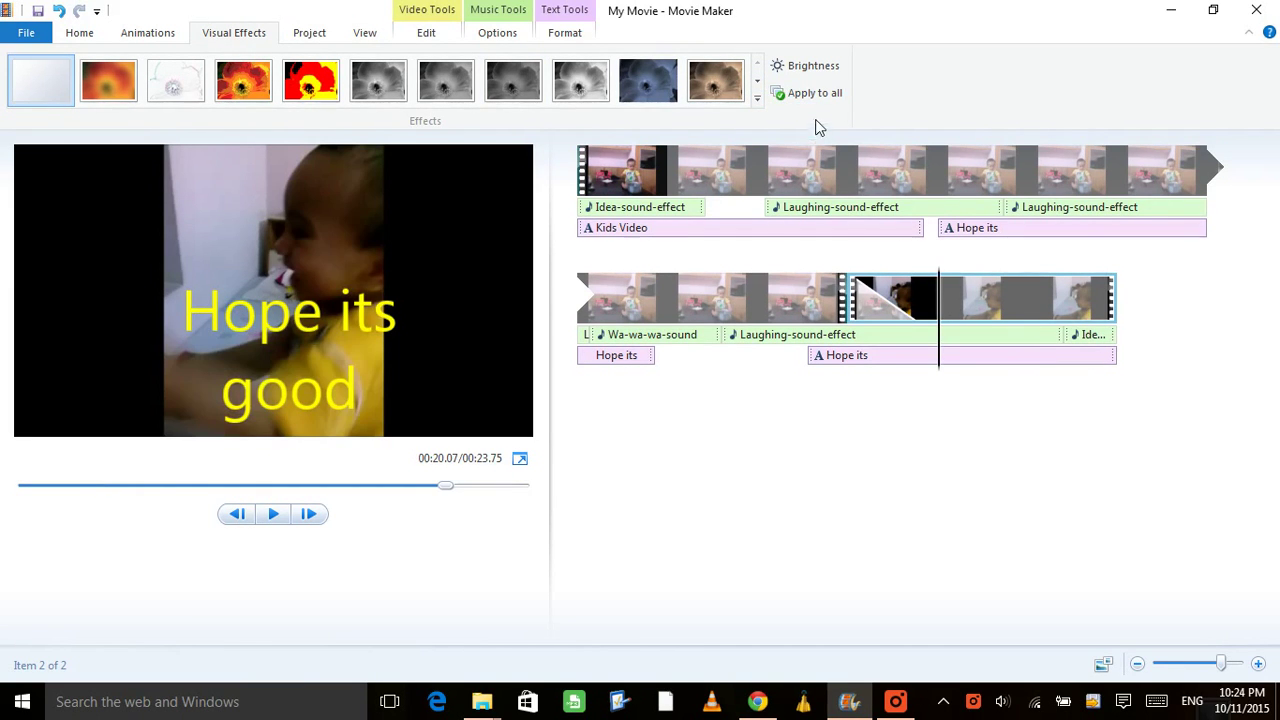
click(816, 68)
drag(813, 100, 820, 101)
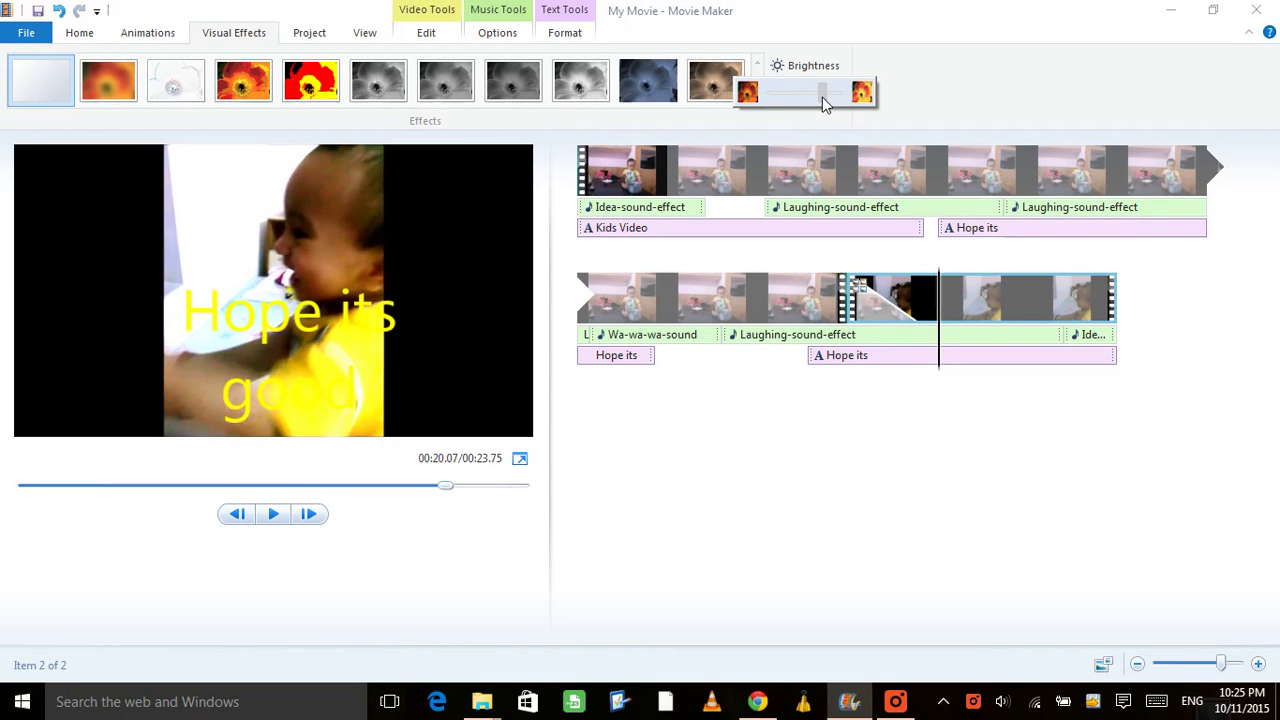
click(796, 436)
Step: Play the movie from 16.40 s in the first clip into the brightened second clip
click(760, 300)
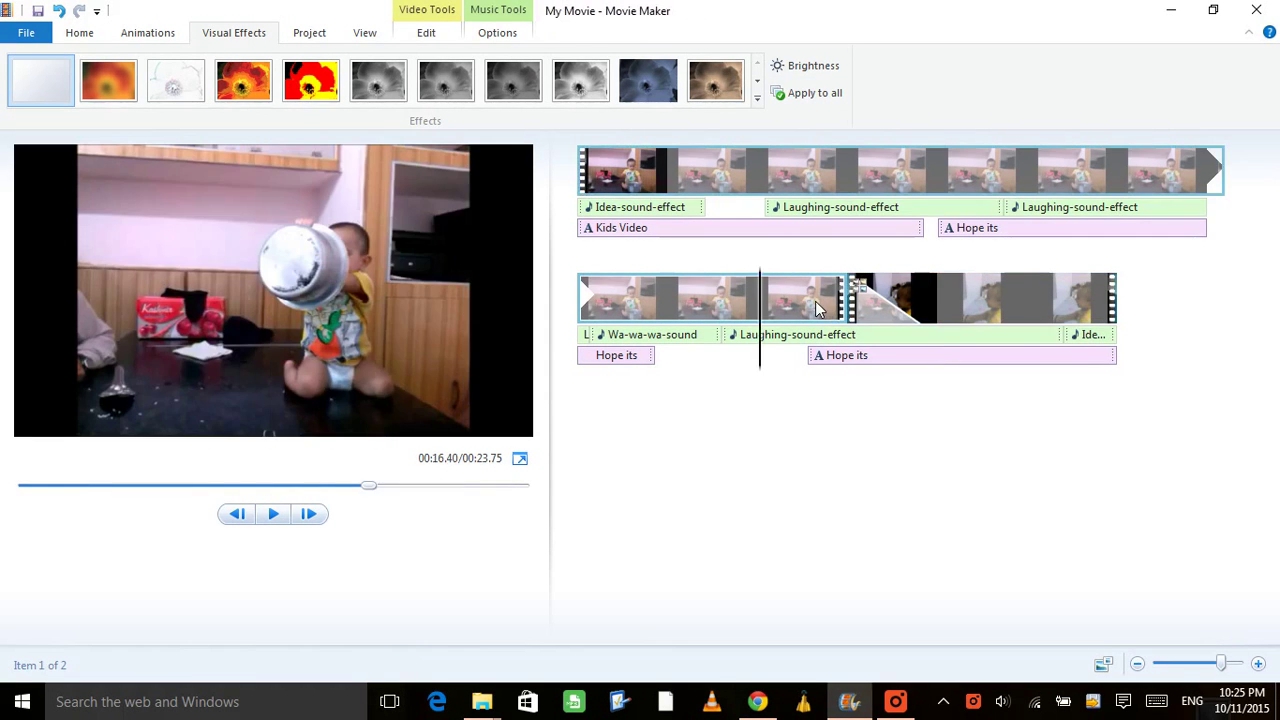
click(276, 514)
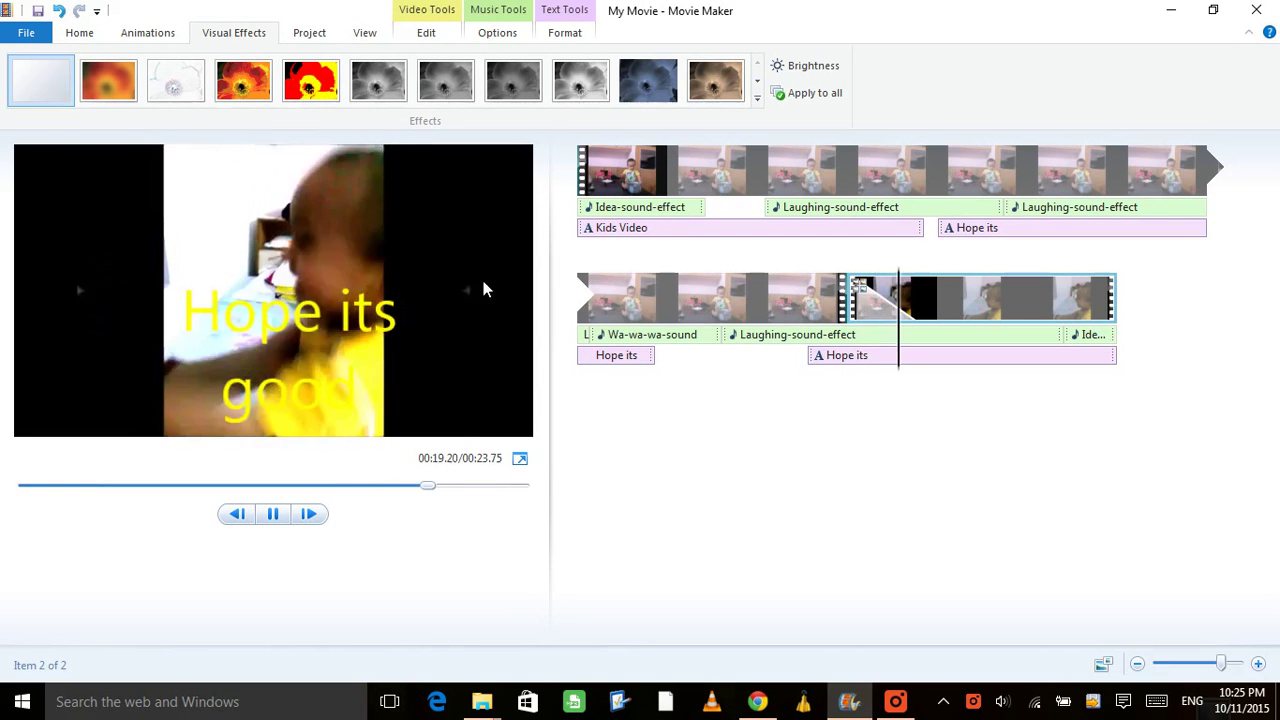
click(276, 514)
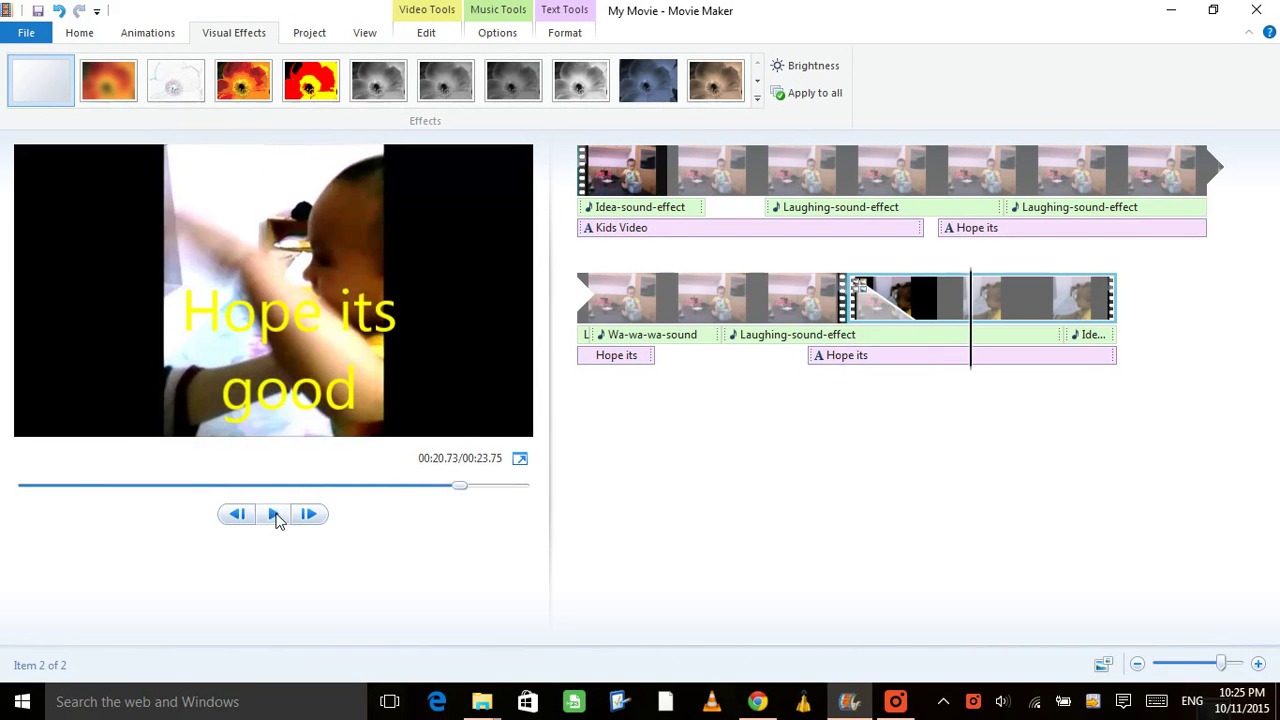
Step: Apply the Cyan tone effect to the first clip and play the movie into the transition to the second clip
click(919, 288)
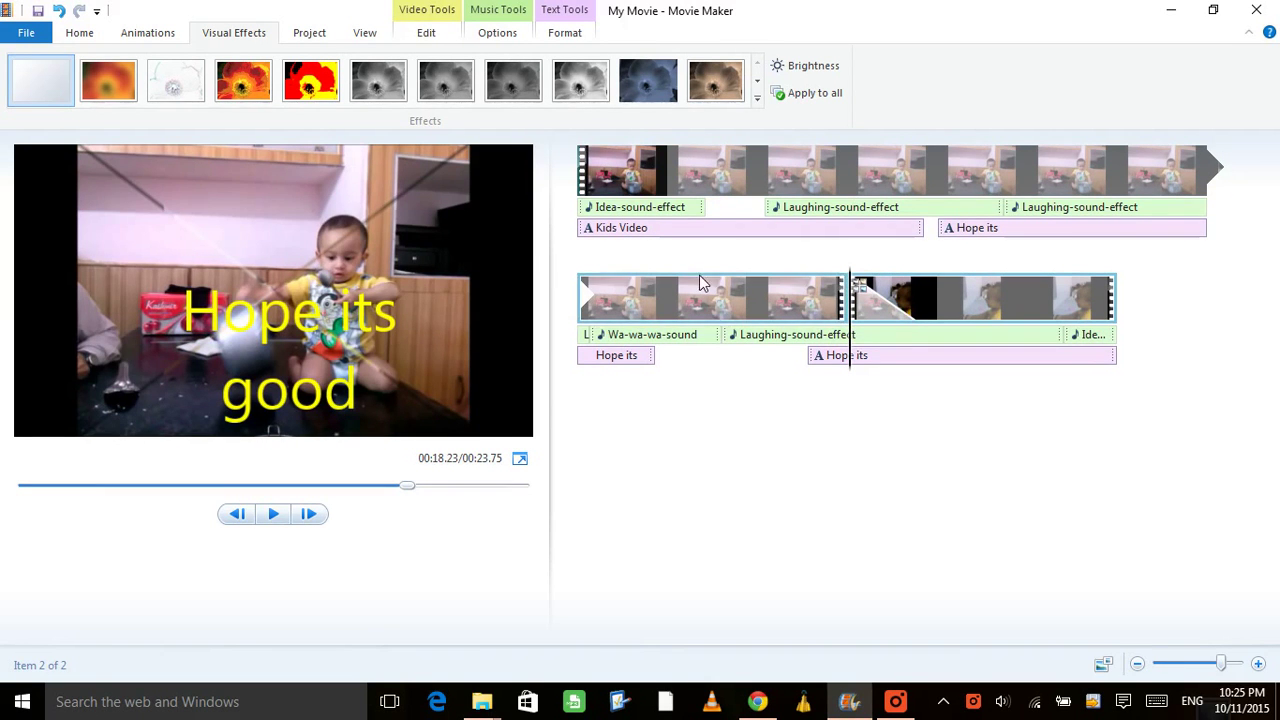
click(1106, 355)
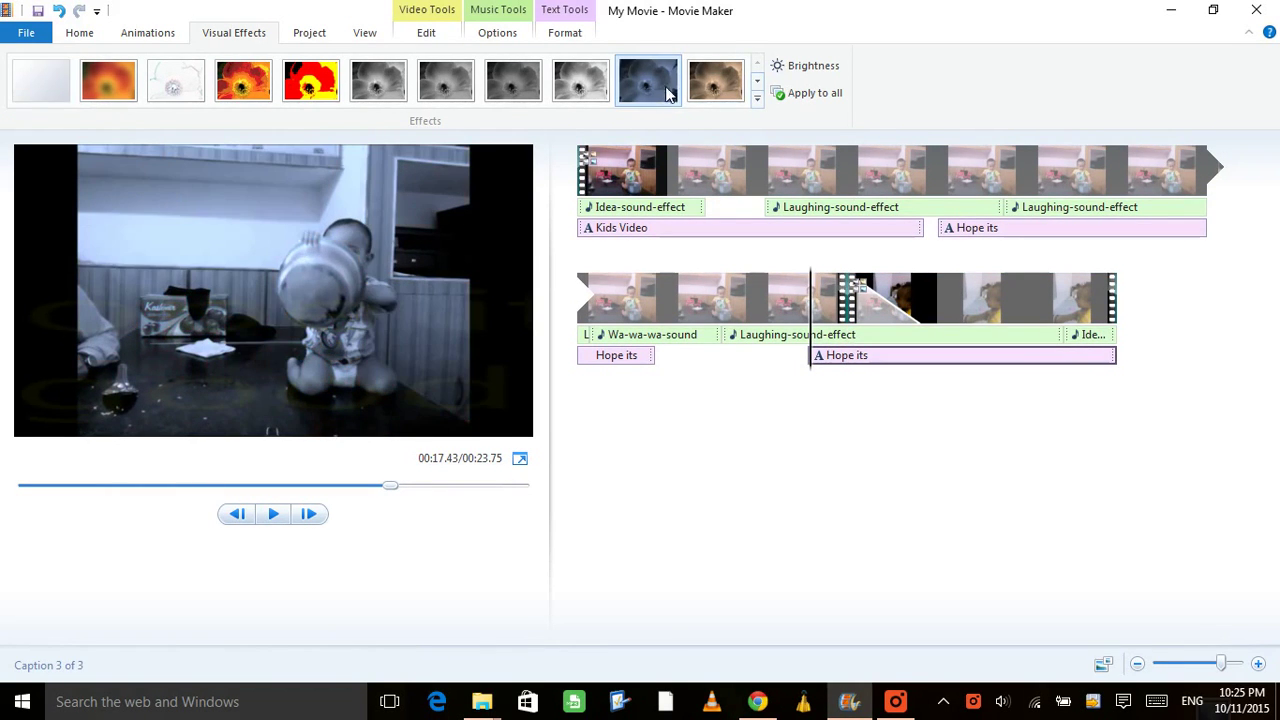
click(762, 300)
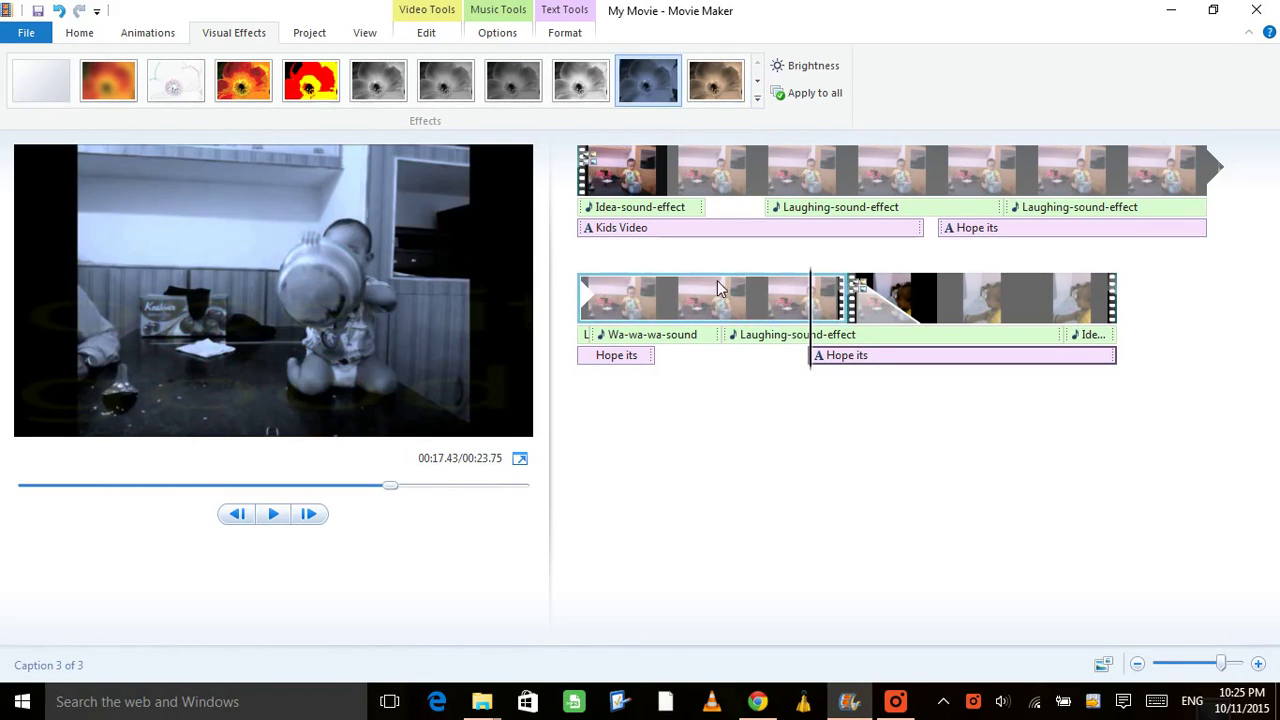
click(272, 520)
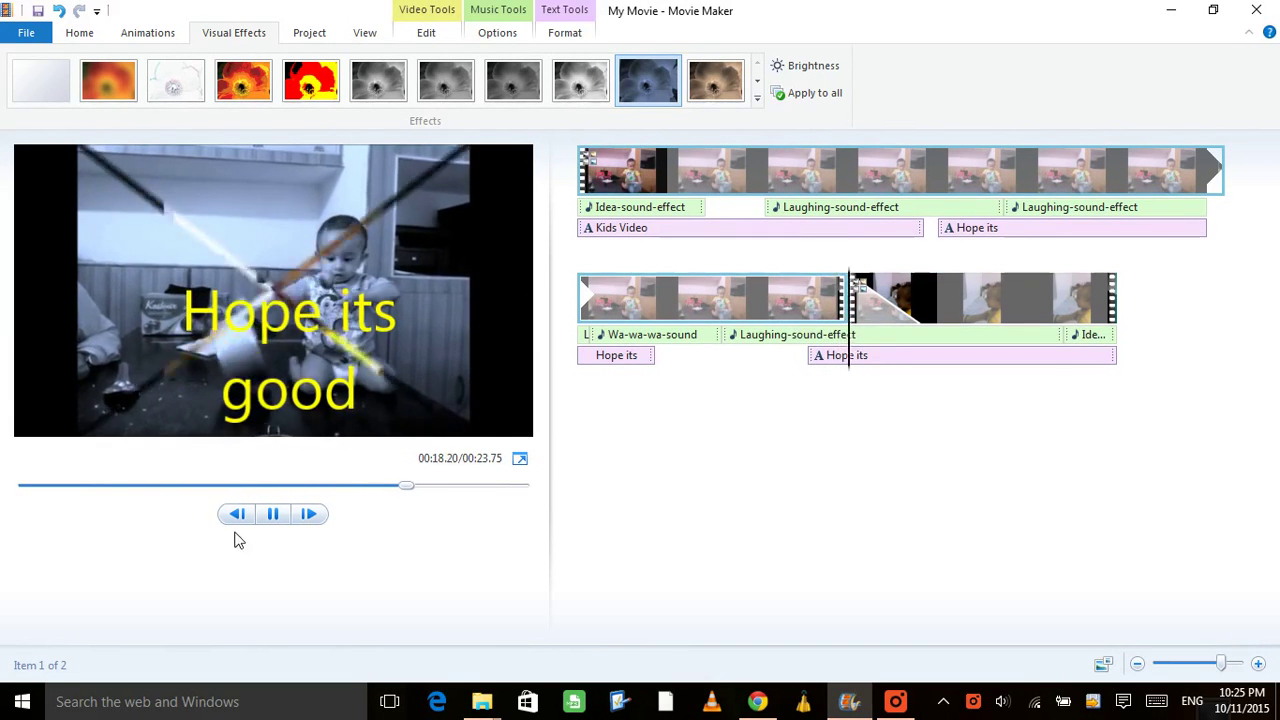
click(270, 515)
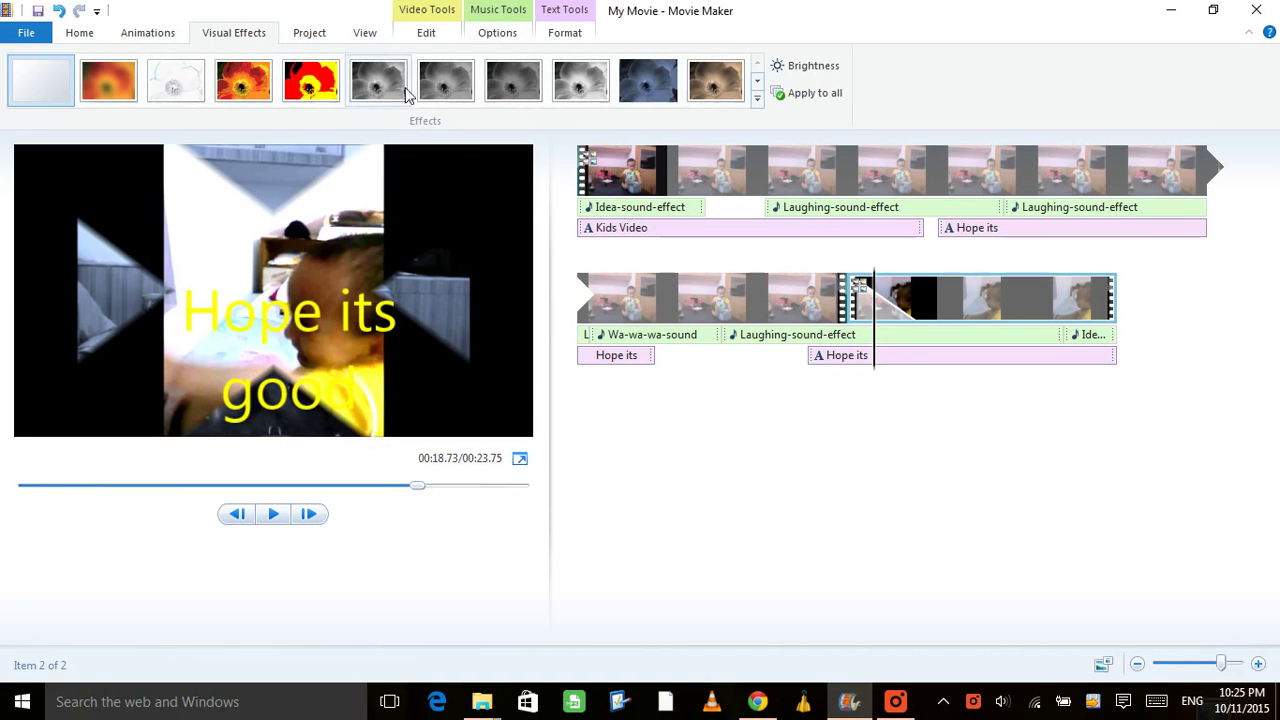
Step: Split the first clip at 5.50 s and select its first part
click(860, 174)
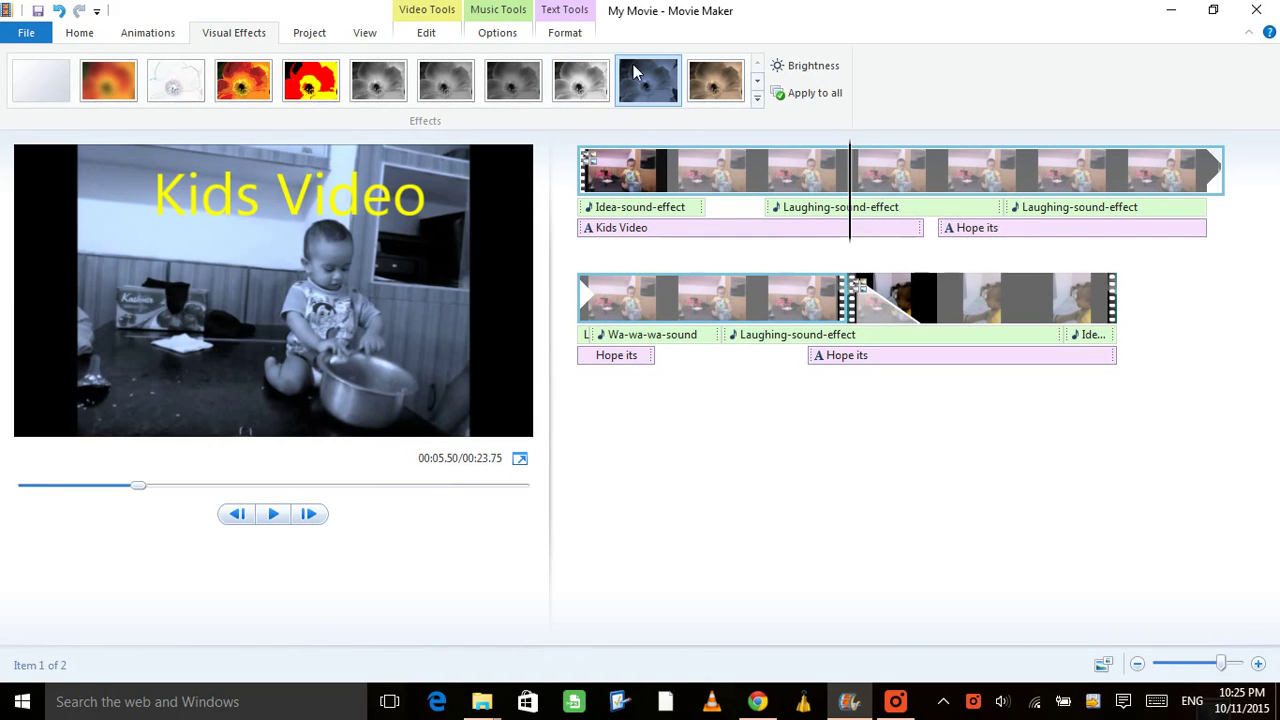
click(497, 33)
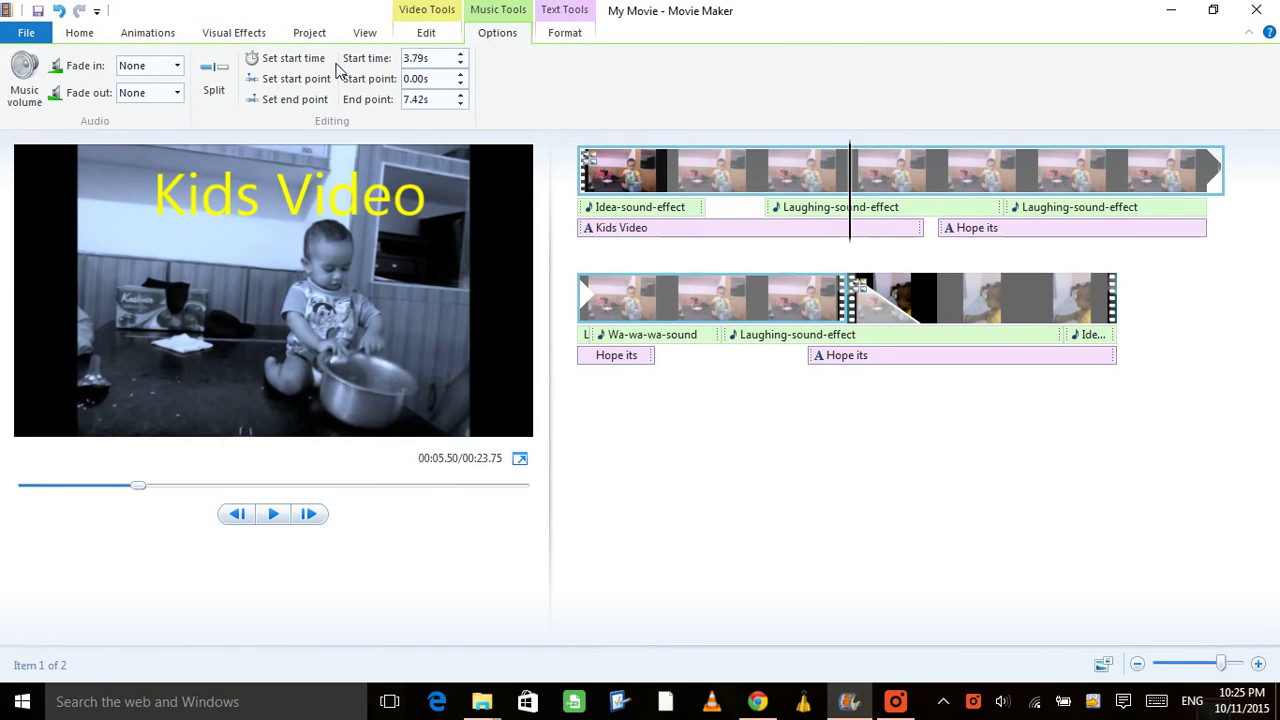
click(425, 33)
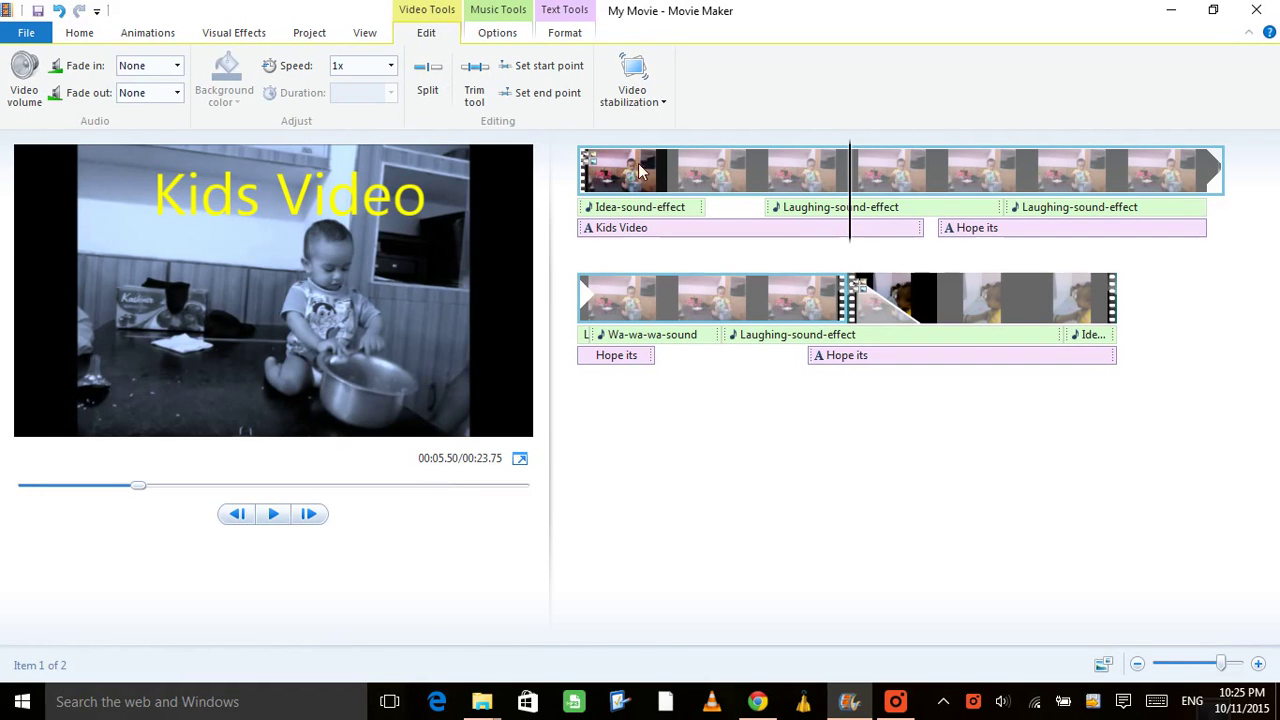
click(425, 88)
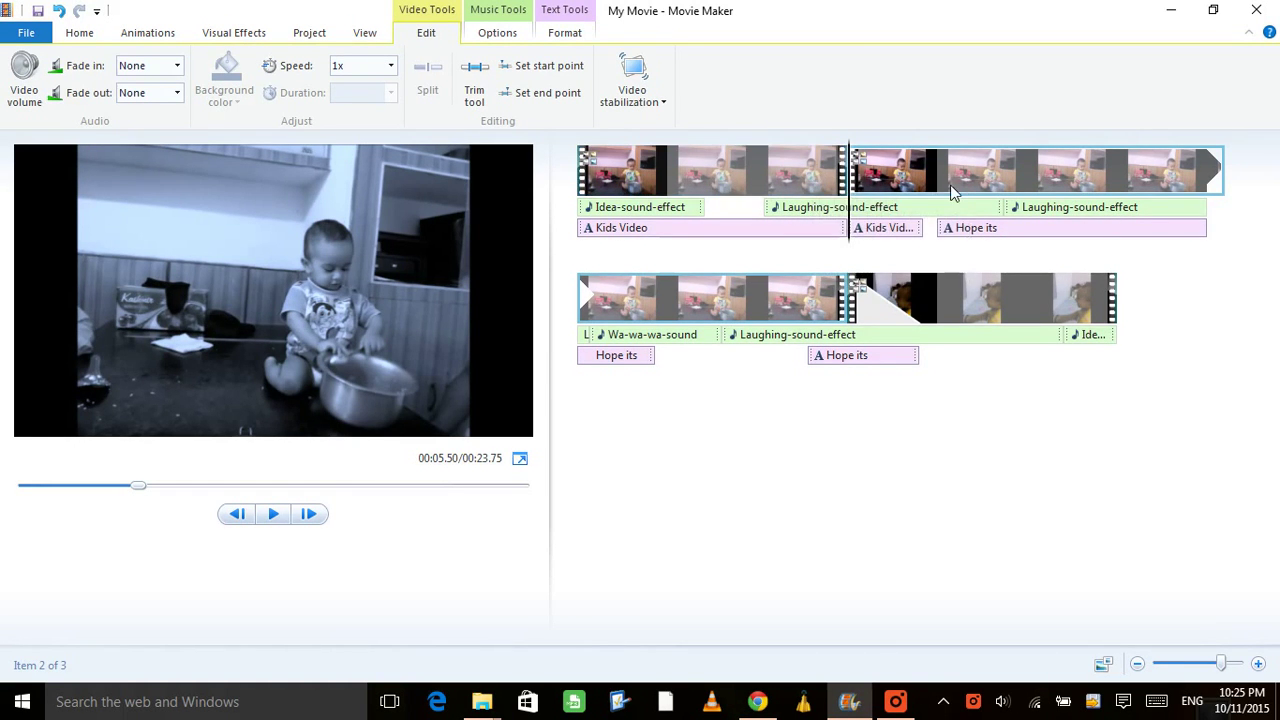
click(670, 180)
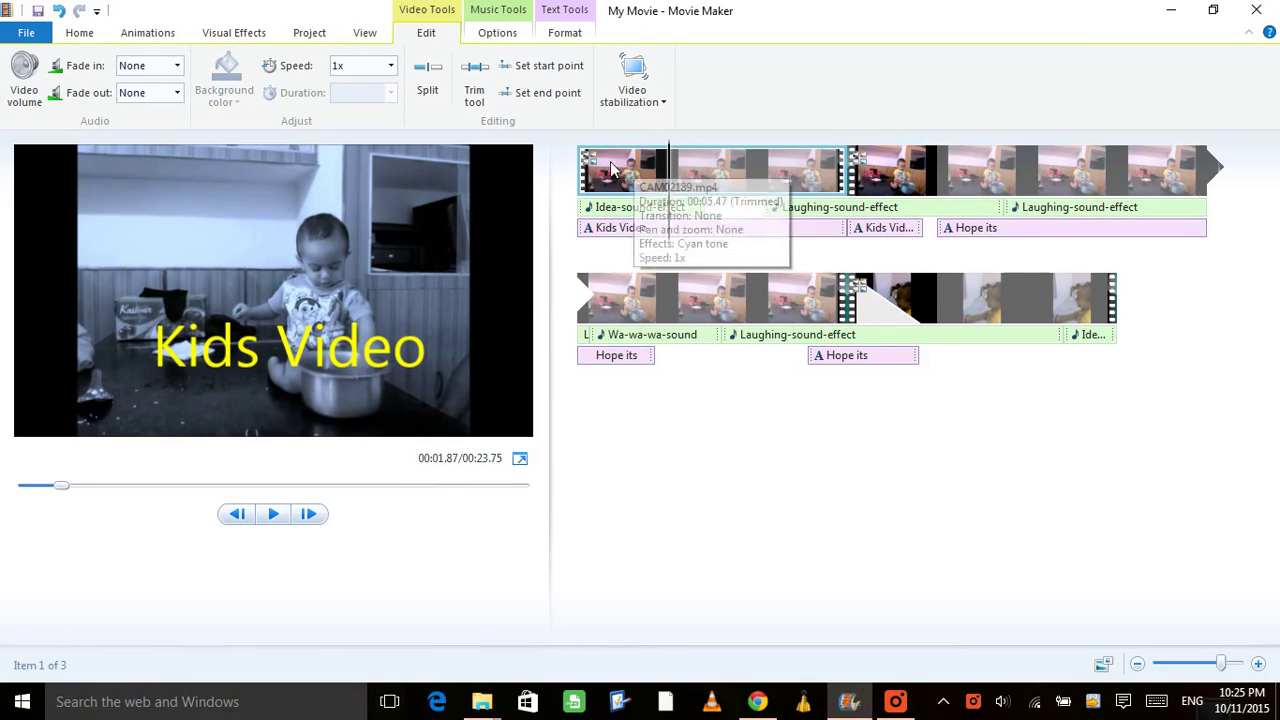
Step: Set the speed of the first clip to 0.5x and the speed of the last clip to 1.75x
click(390, 65)
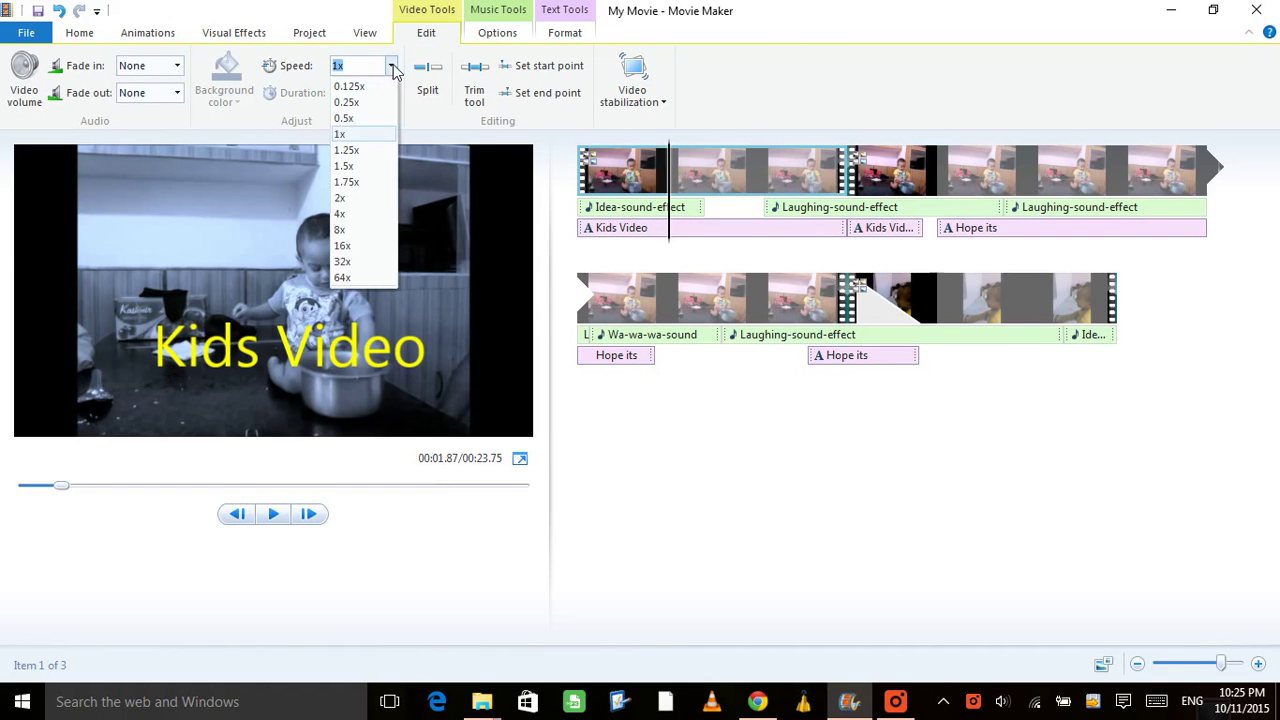
click(366, 124)
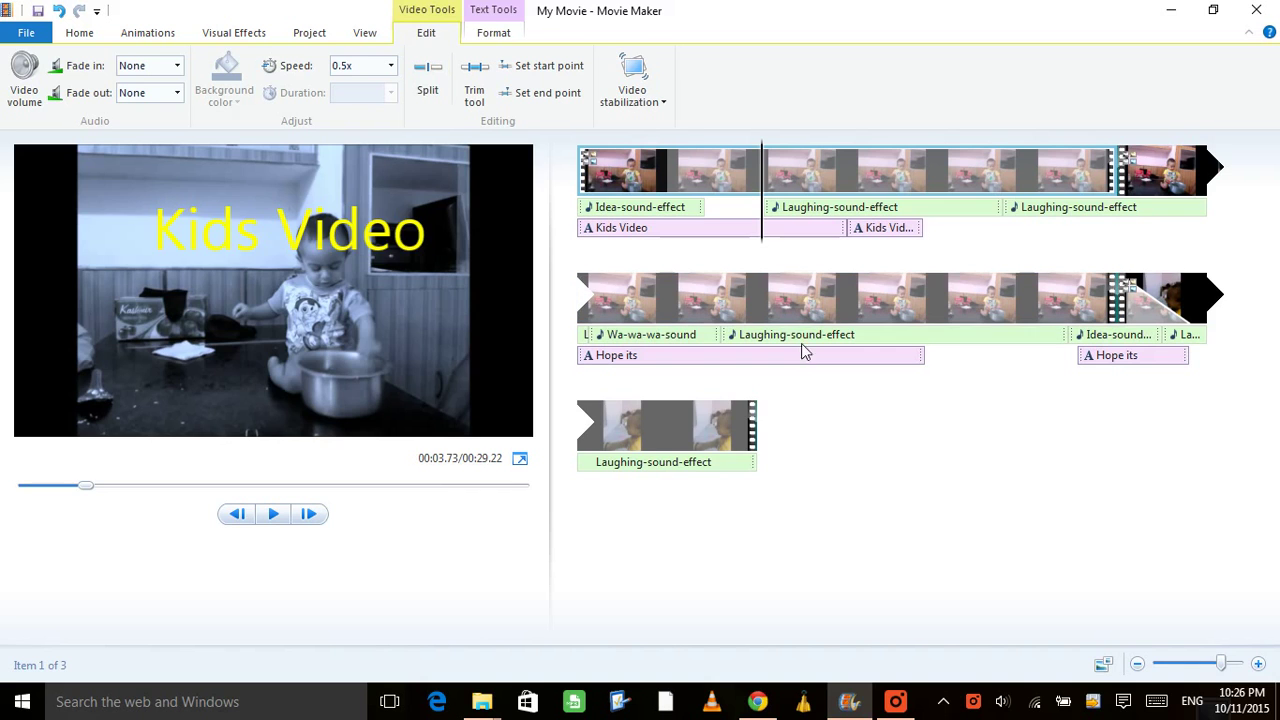
click(671, 427)
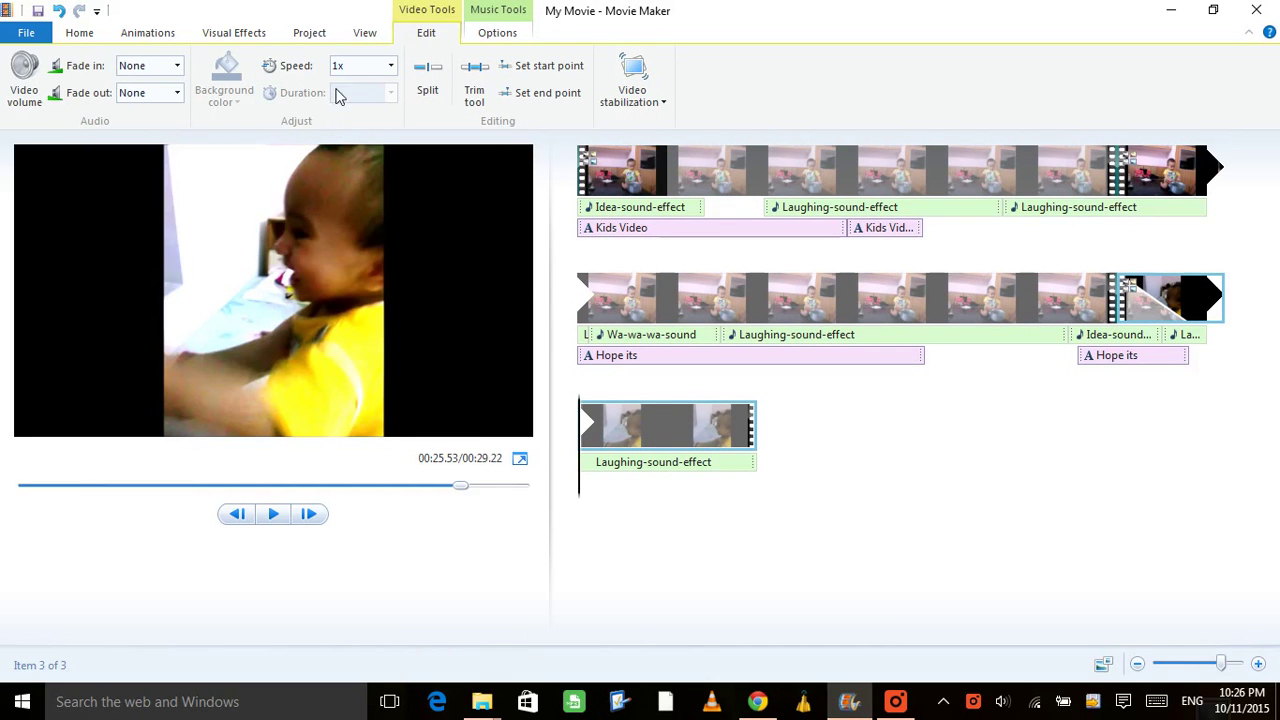
click(390, 65)
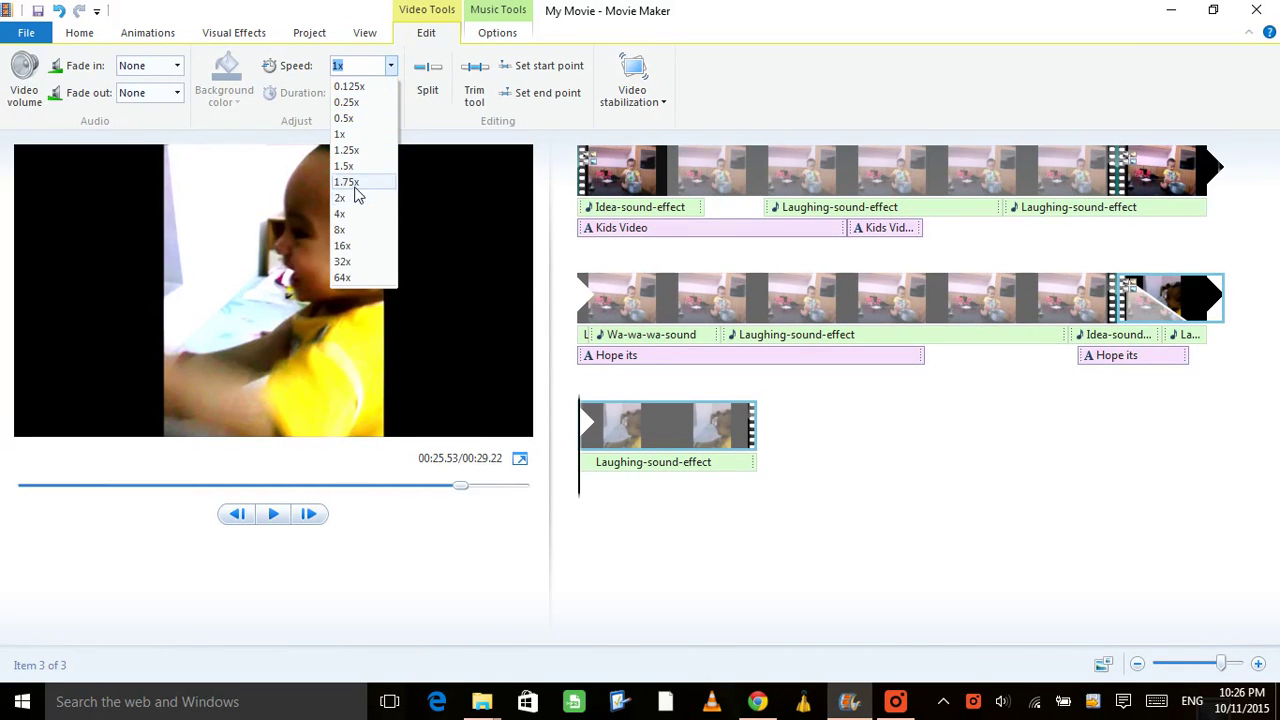
click(365, 183)
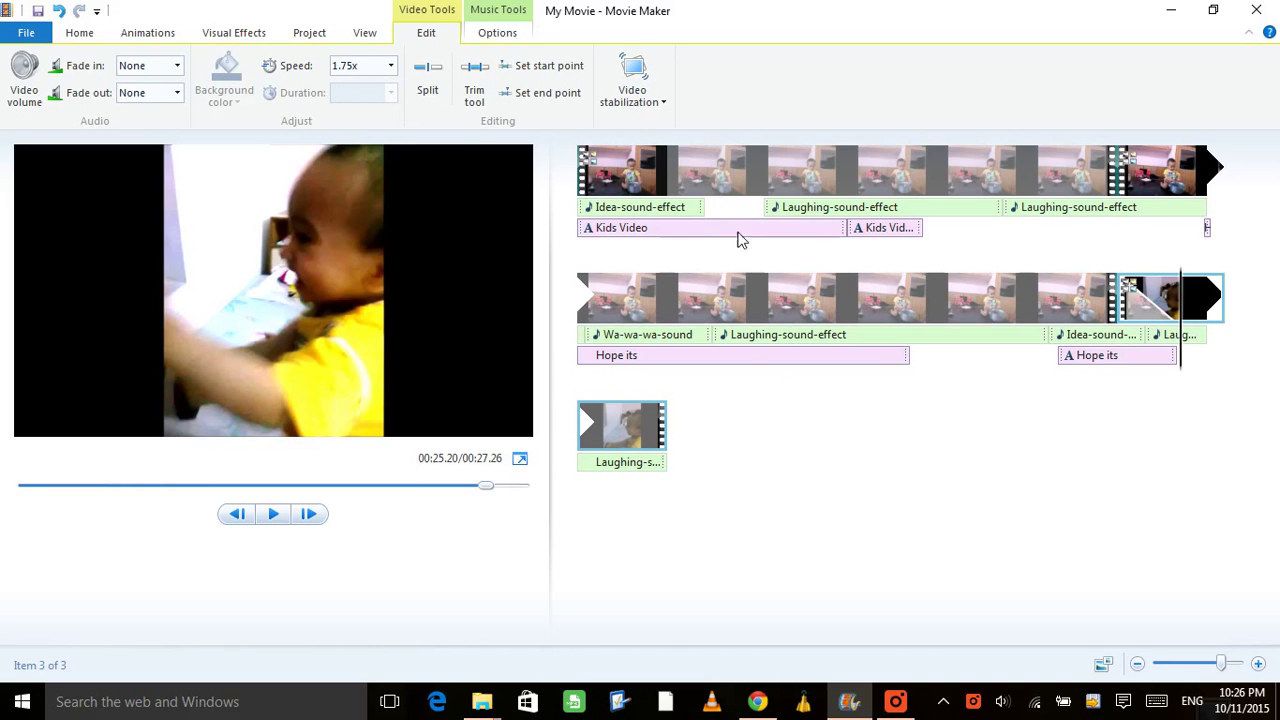
Step: Play the slowed first clip from its start, and the sped-up last clip from its transition to the movie's end
click(597, 172)
click(273, 514)
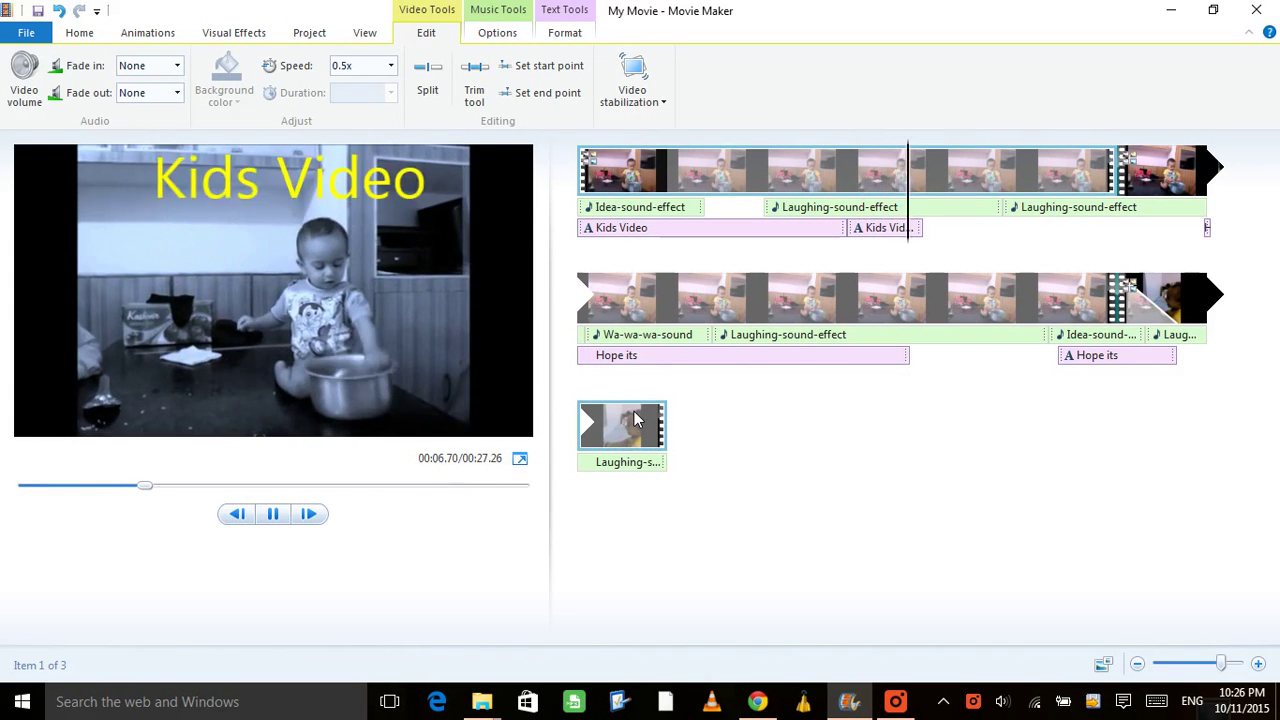
click(1125, 315)
click(1125, 315)
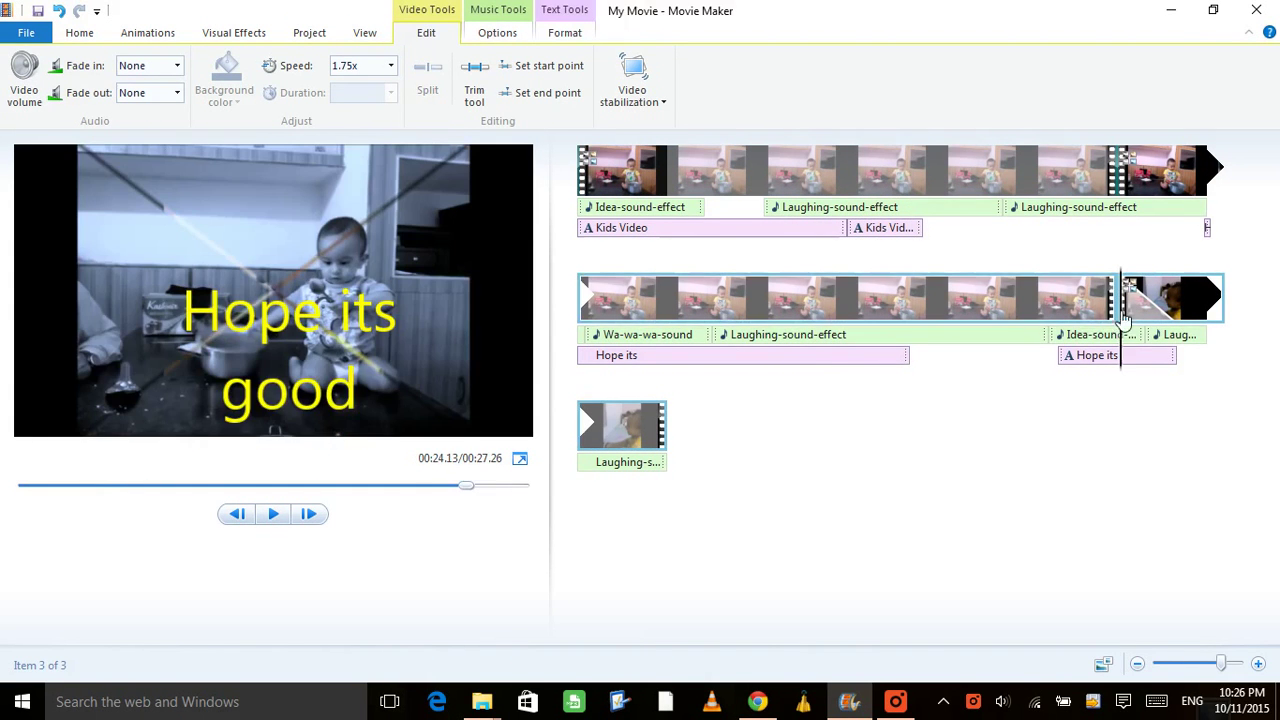
click(273, 514)
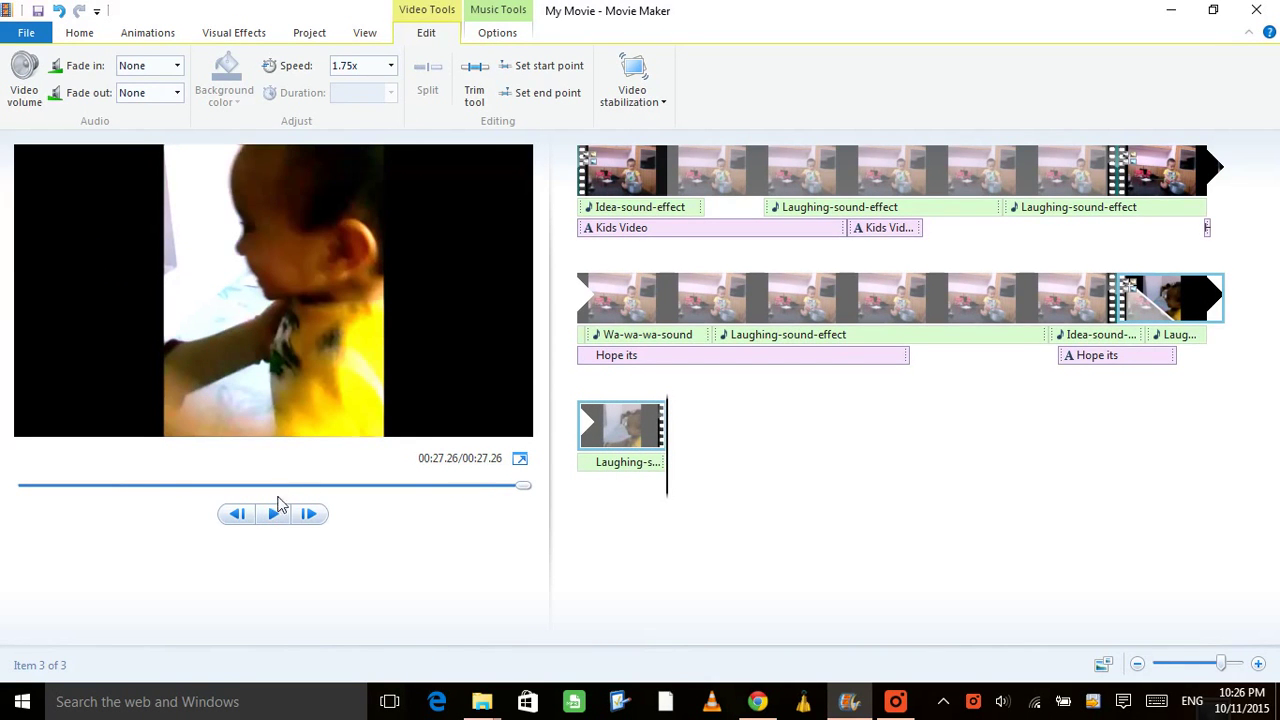
click(380, 37)
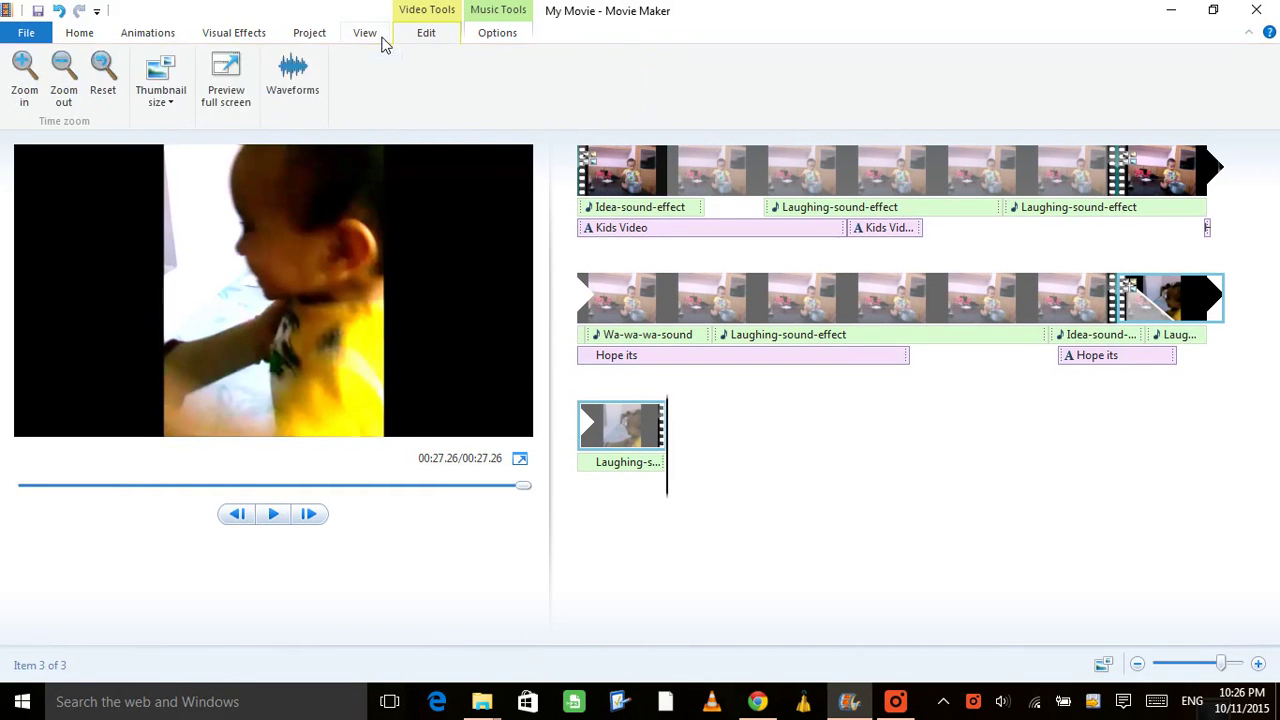
click(313, 36)
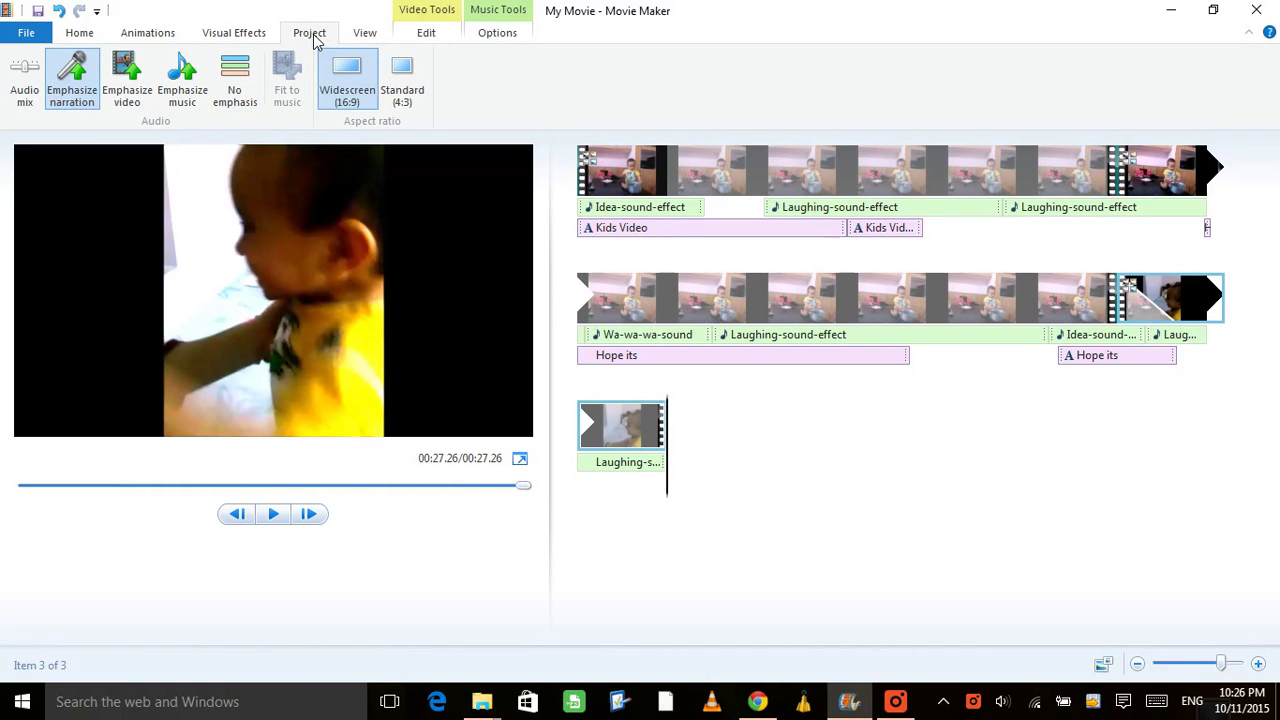
click(240, 37)
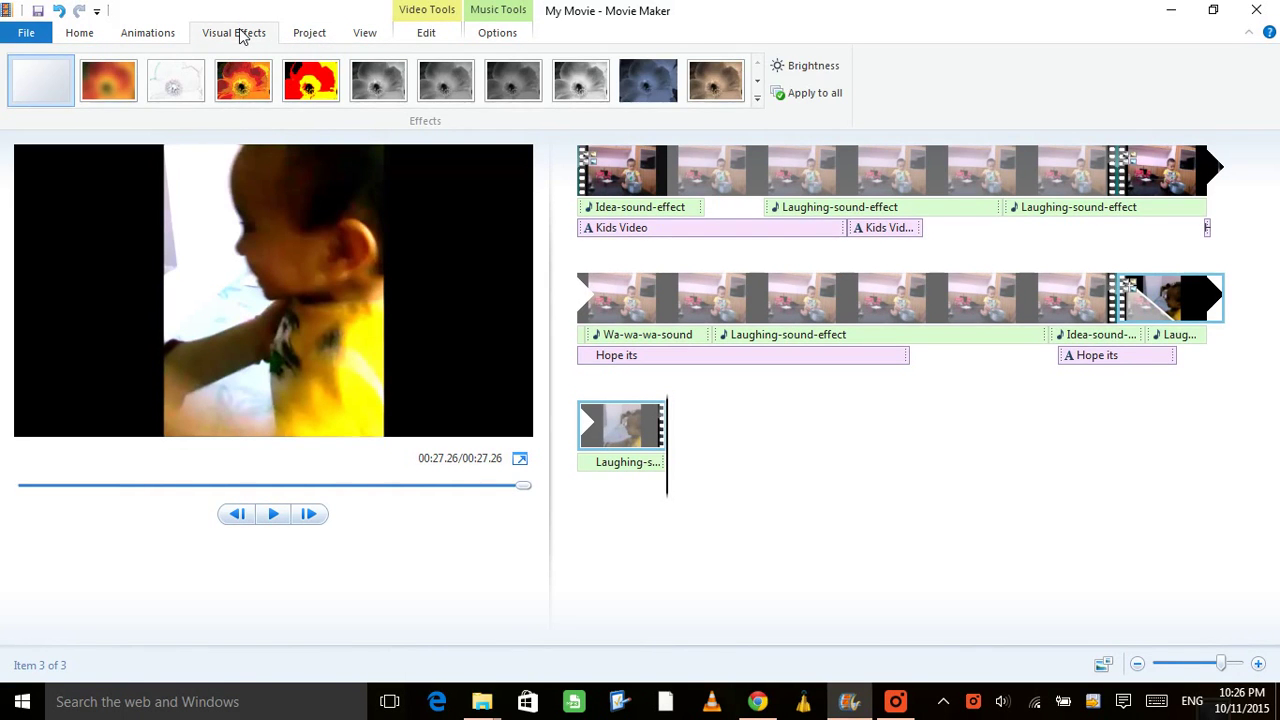
click(157, 37)
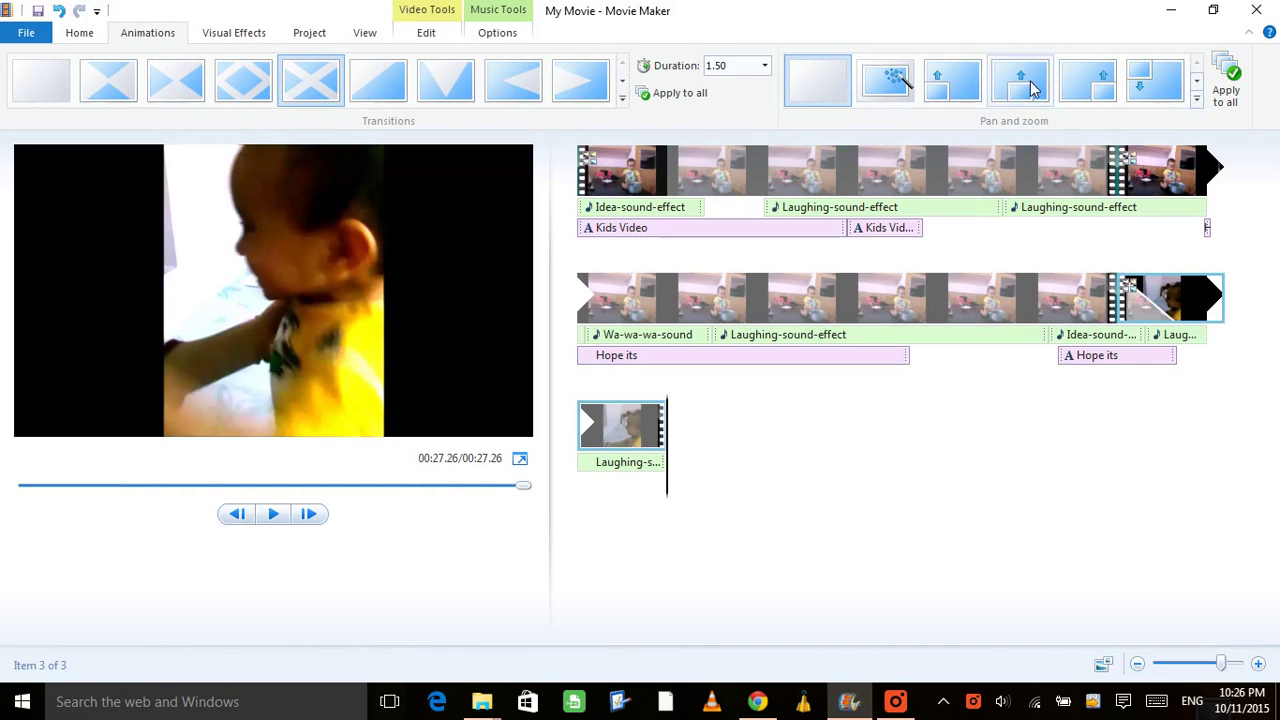
click(79, 38)
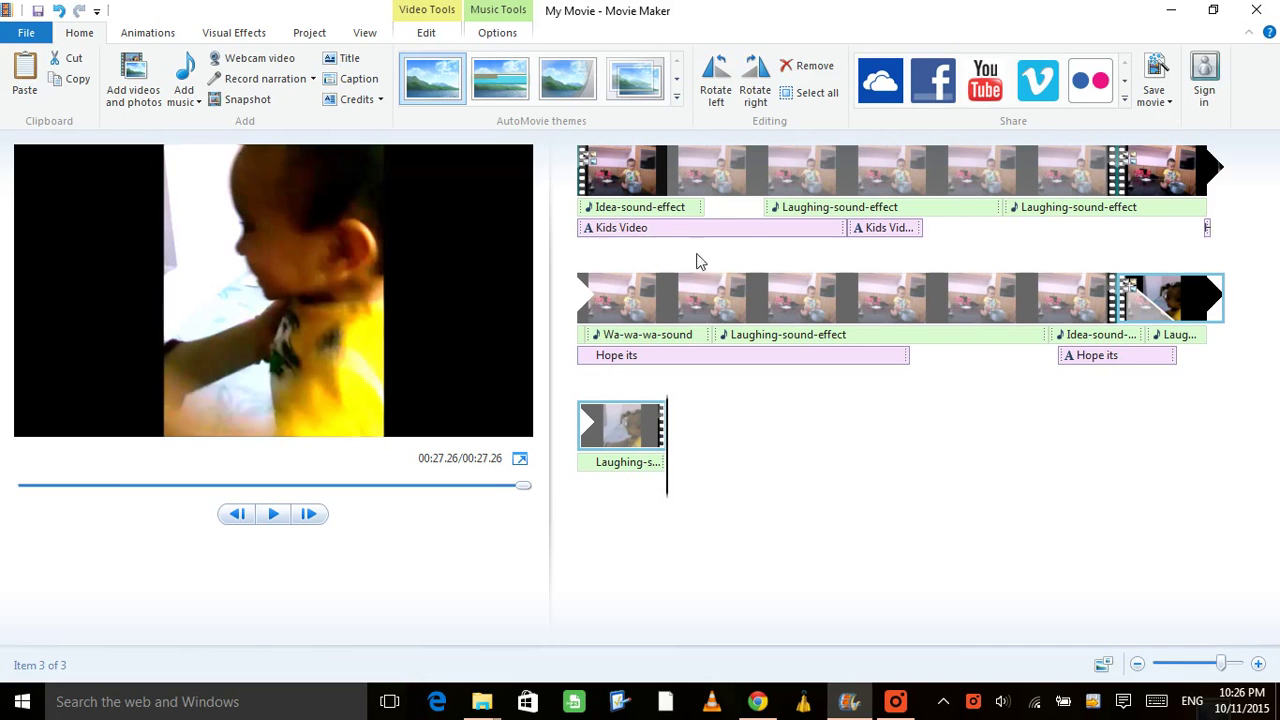
Step: Examine the web publishing destinations and the save-movie presets for displays, phones, tablets and websites
click(26, 32)
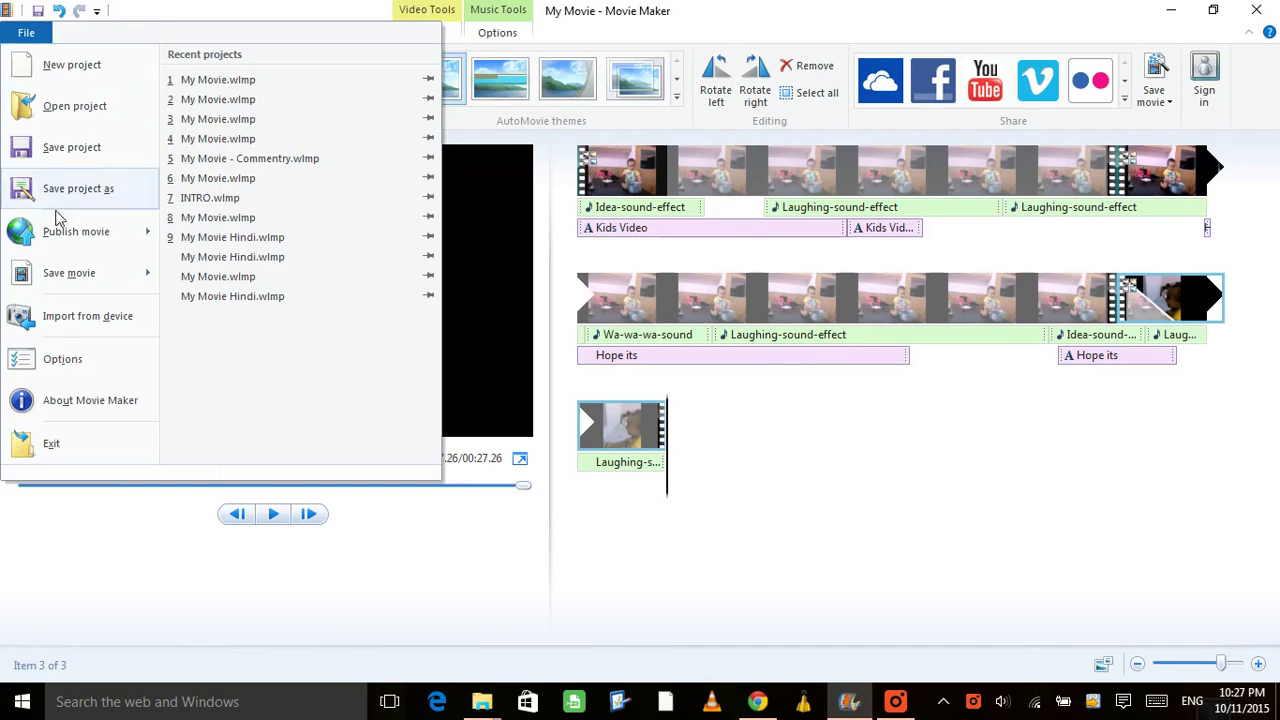
mouse_move(76, 250)
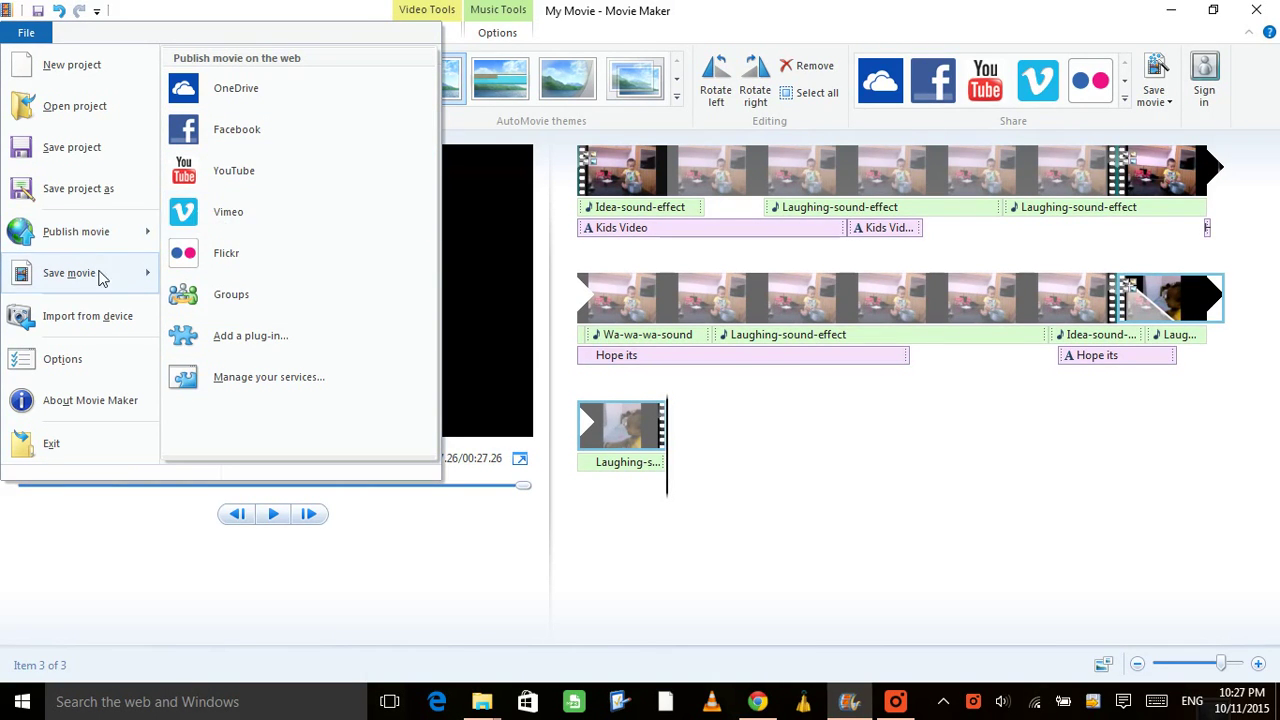
mouse_move(100, 278)
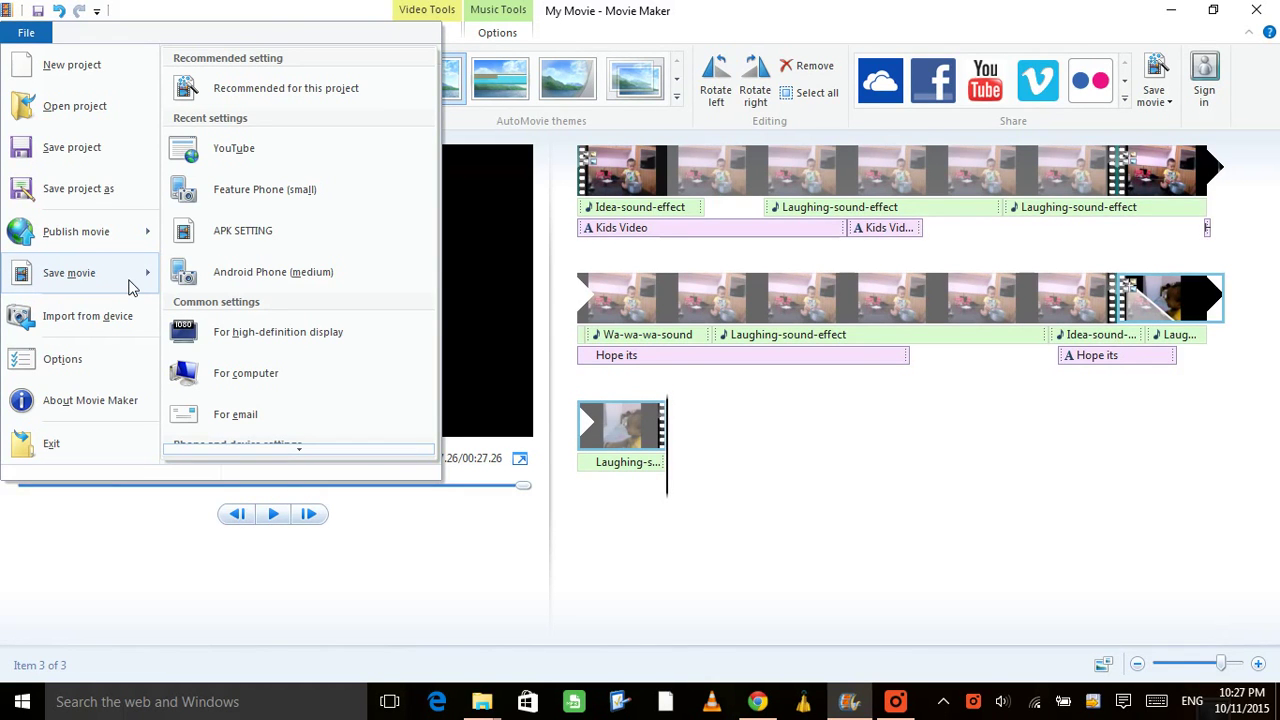
mouse_move(238, 194)
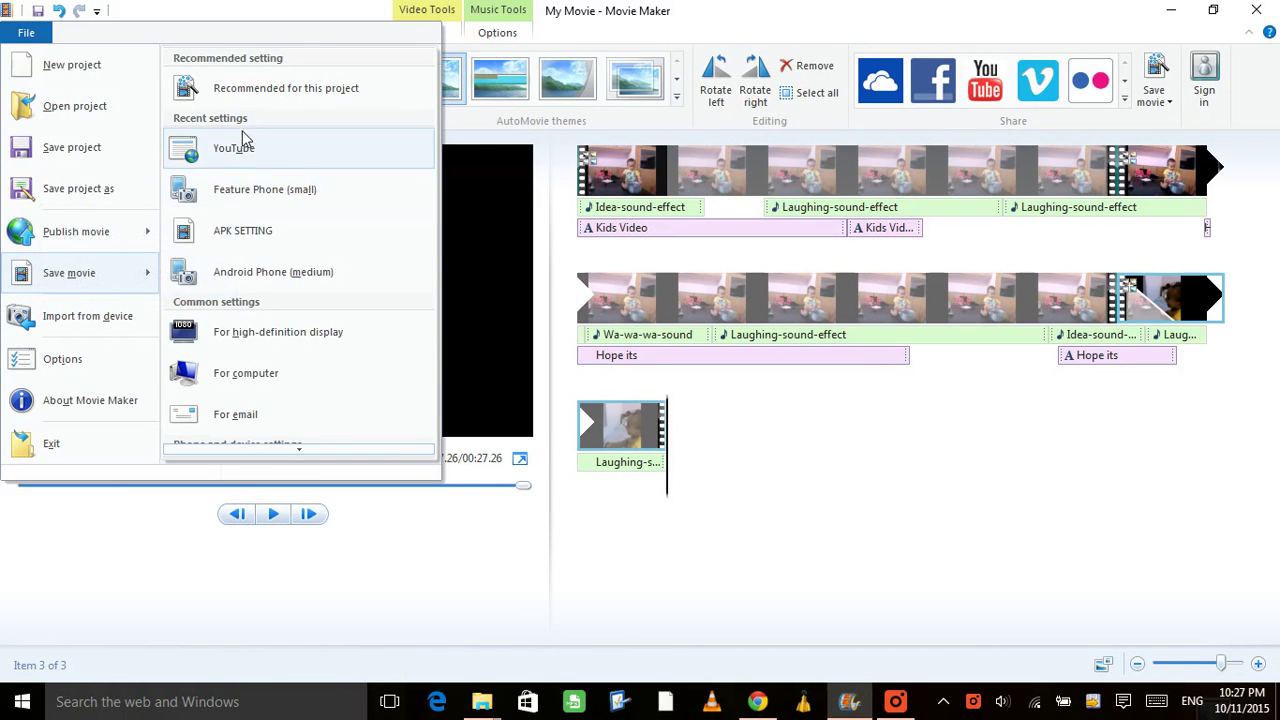
mouse_move(272, 155)
scroll(271, 240, down, 4)
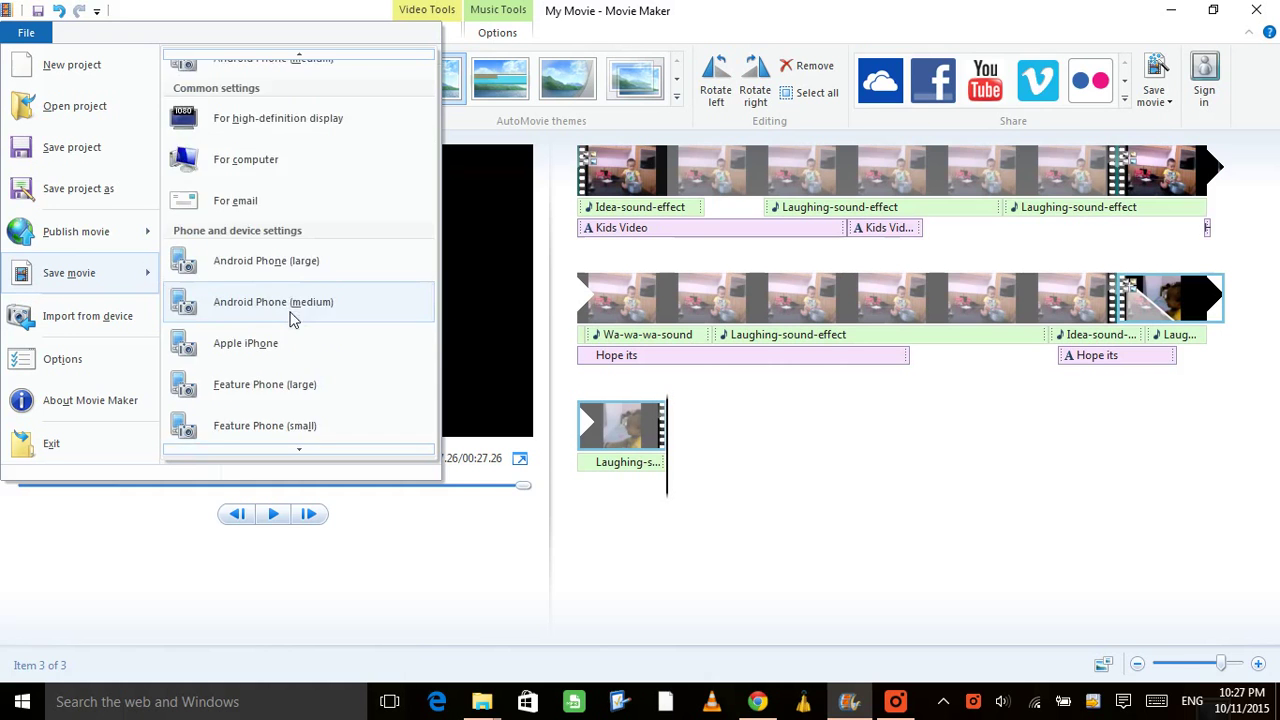
scroll(244, 248, up, 3)
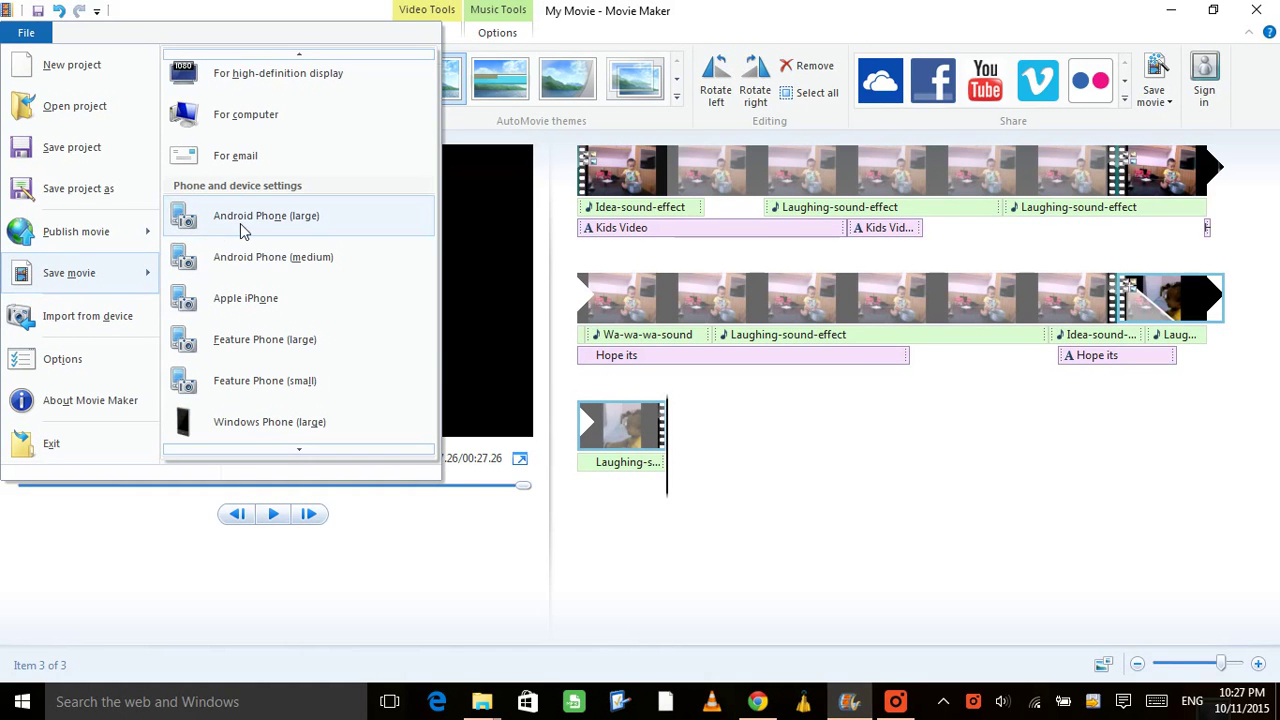
scroll(277, 374, down, 3)
scroll(274, 334, down, 3)
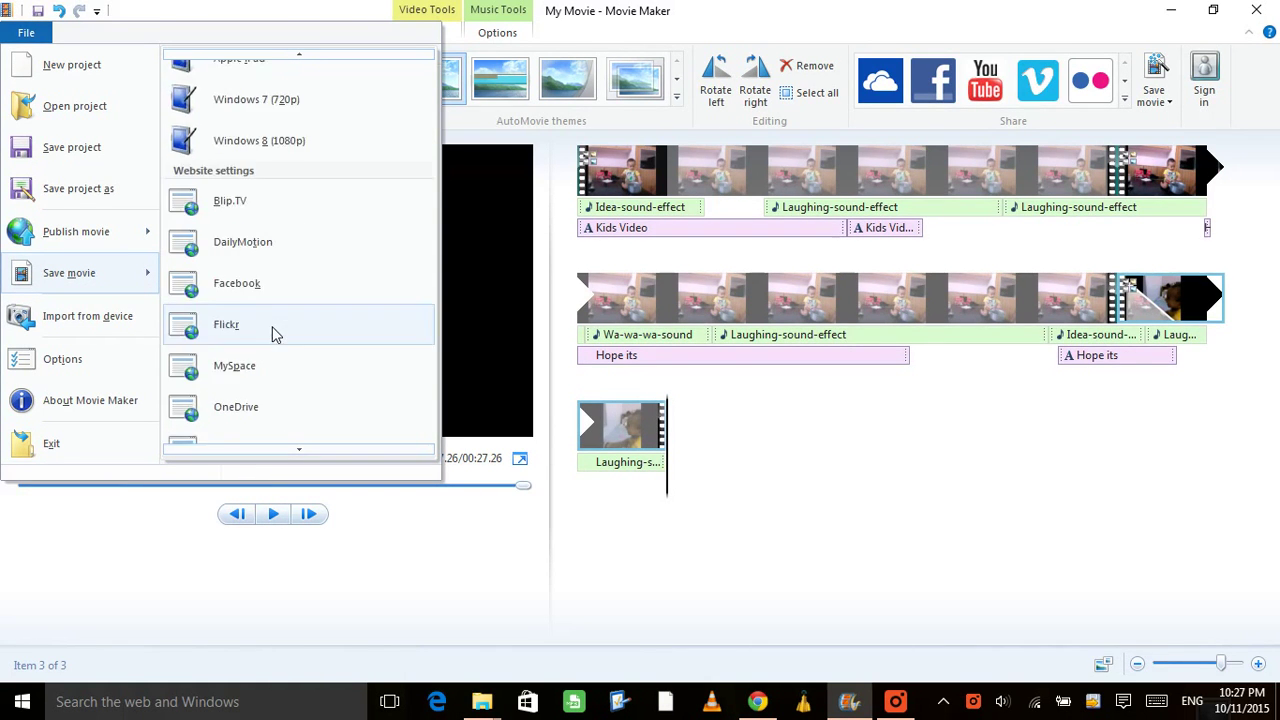
scroll(274, 334, down, 3)
scroll(251, 336, up, 6)
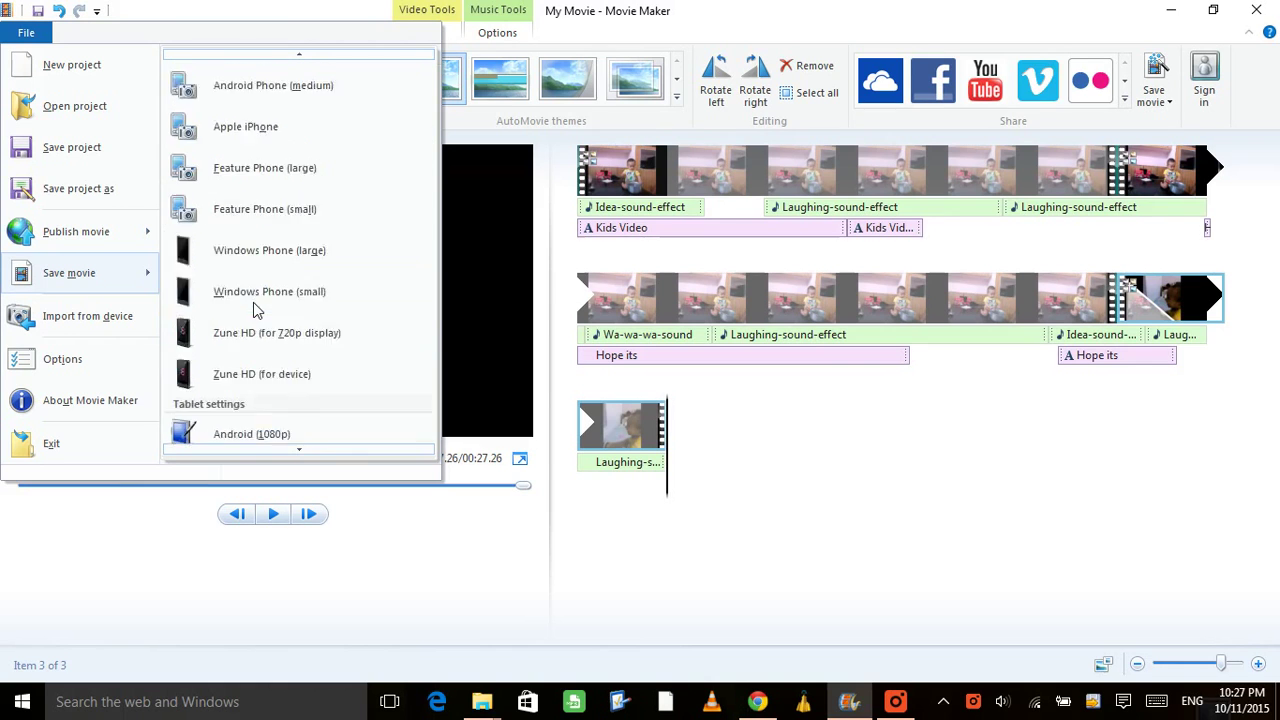
scroll(253, 302, up, 3)
scroll(269, 297, up, 3)
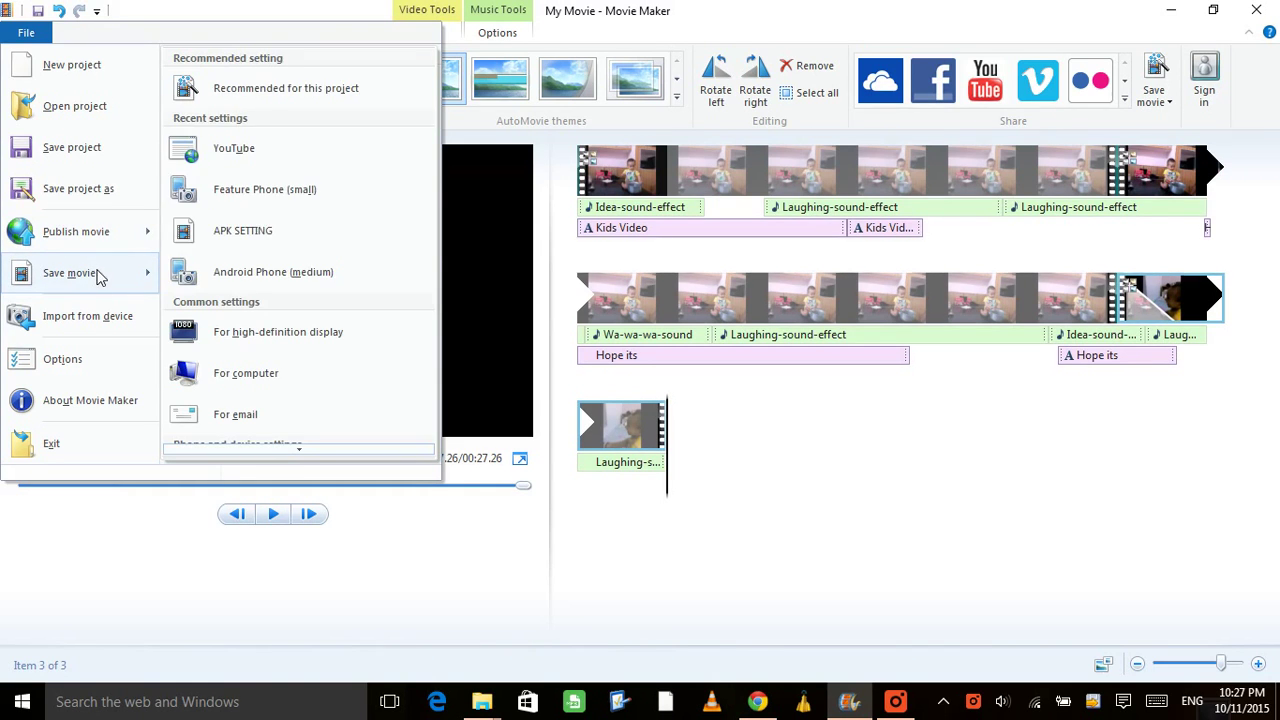
Step: Open the dialog for creating a custom save-movie setting, review its video and audio options, and close it
scroll(340, 330, down, 10)
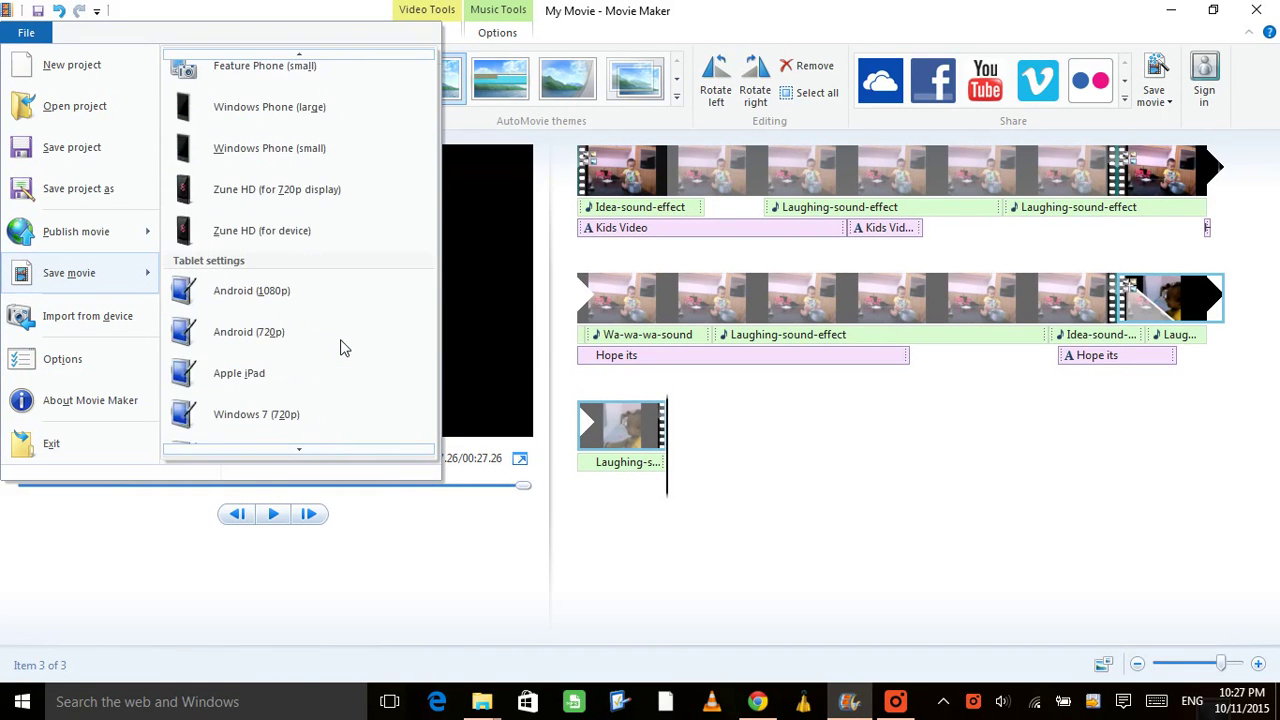
scroll(340, 347, down, 4)
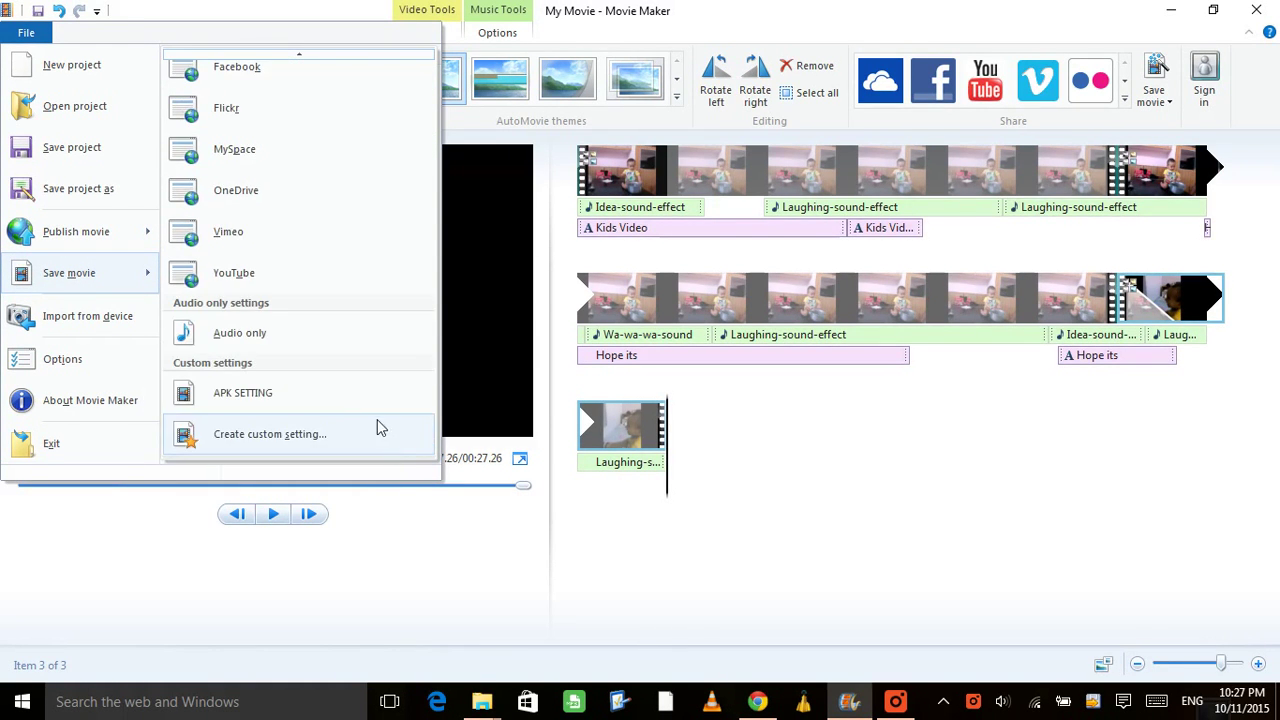
click(275, 440)
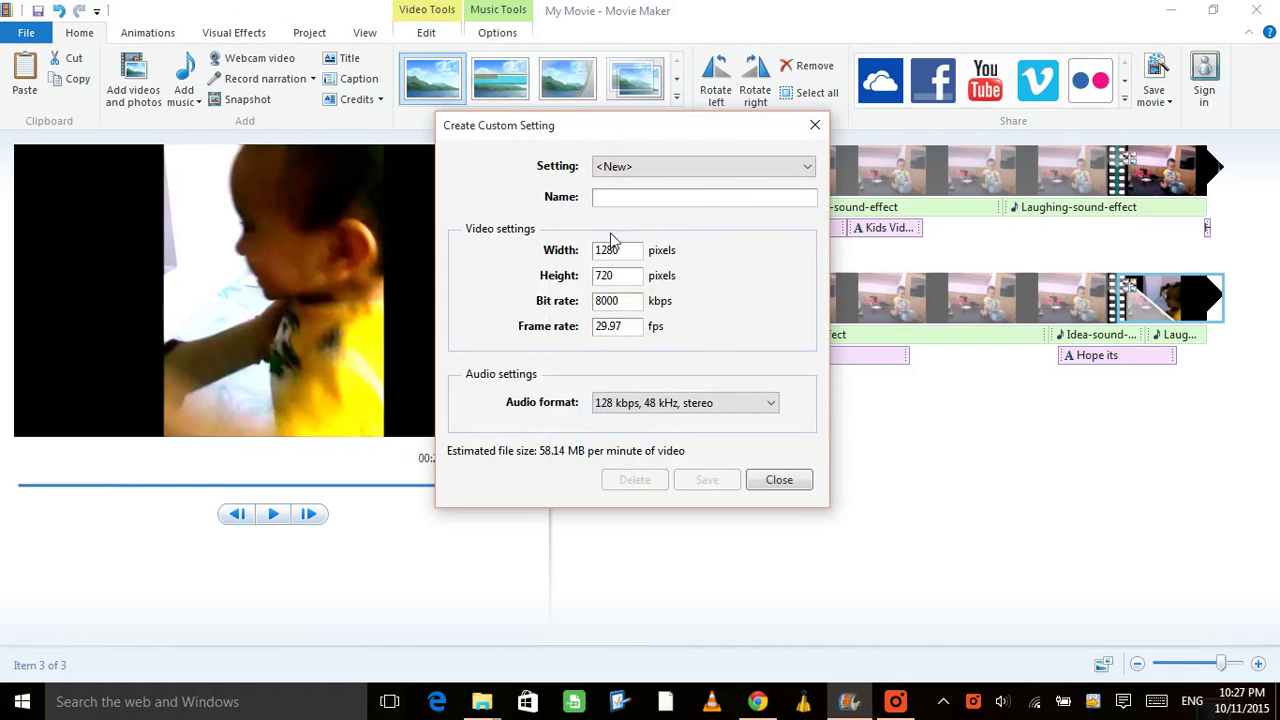
click(815, 125)
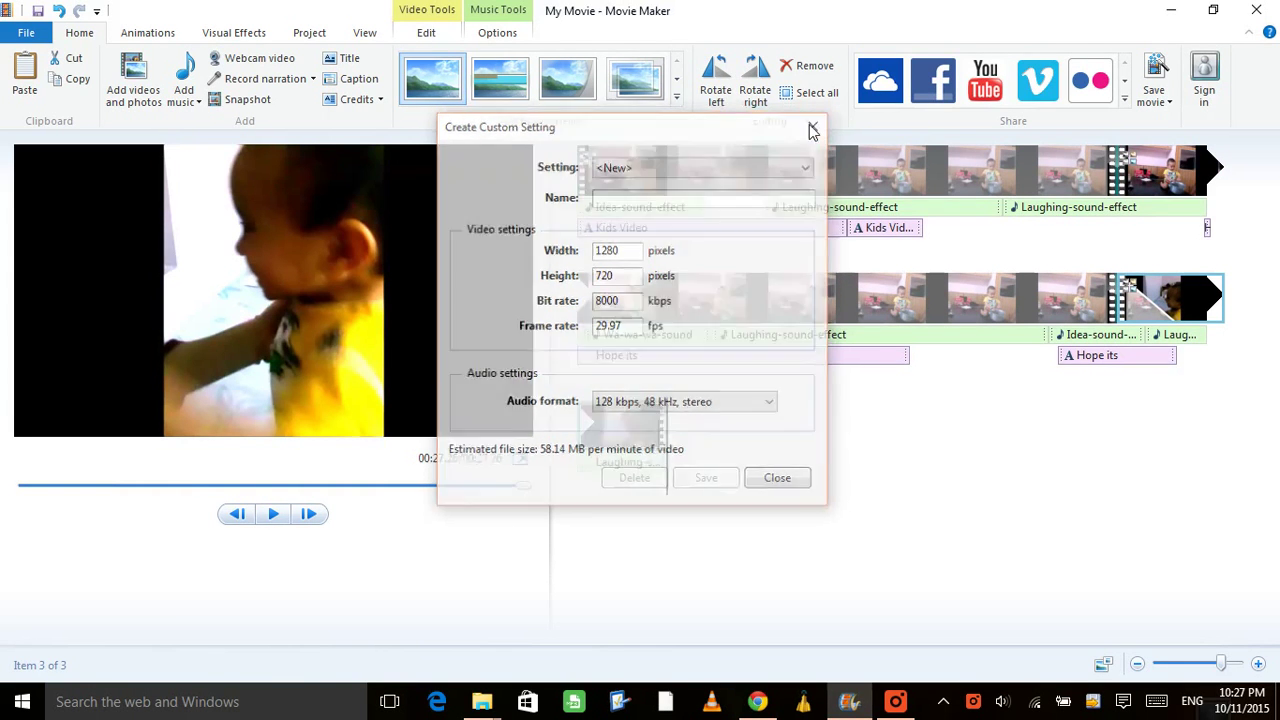
Step: Start saving the movie with the recently used YouTube setting
click(26, 32)
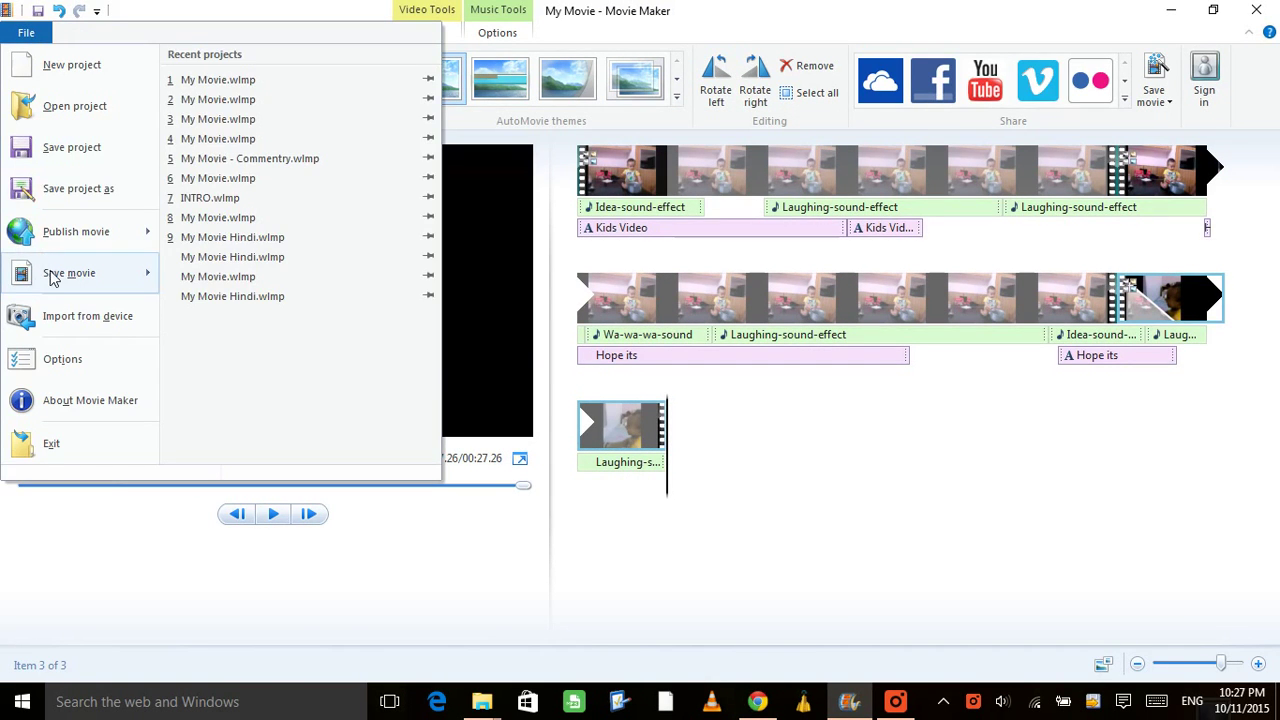
mouse_move(55, 276)
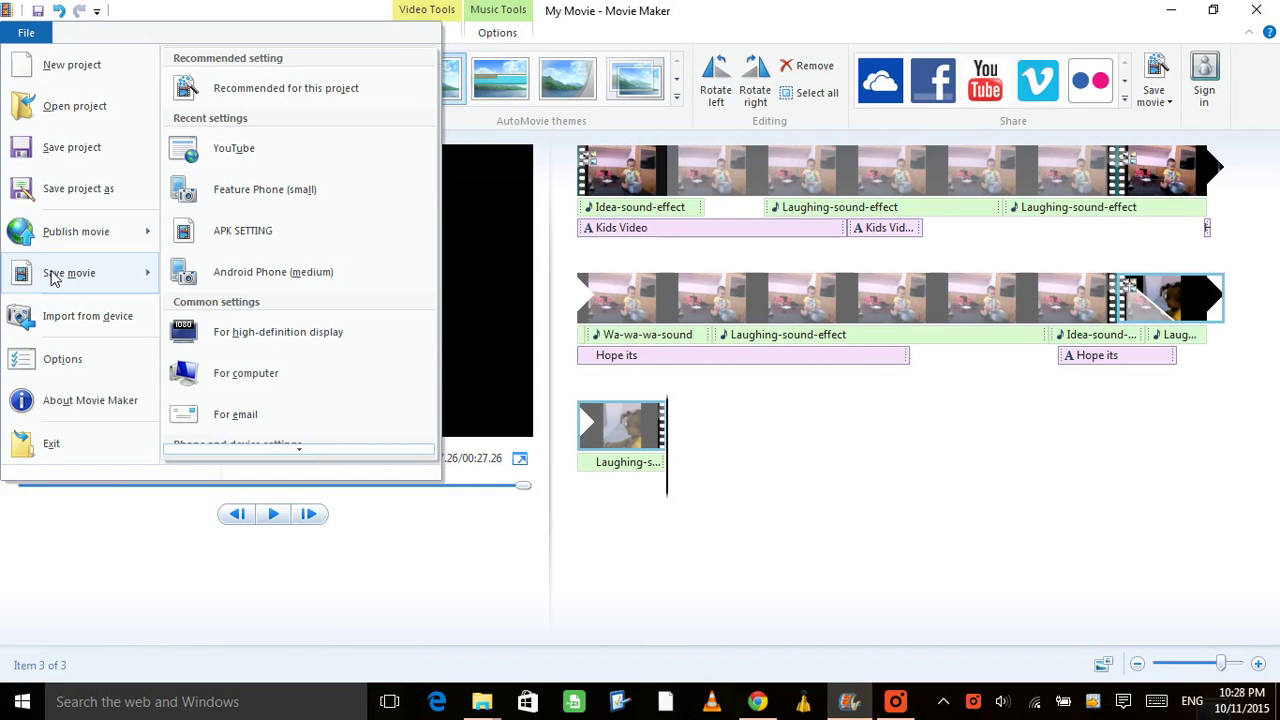
click(232, 152)
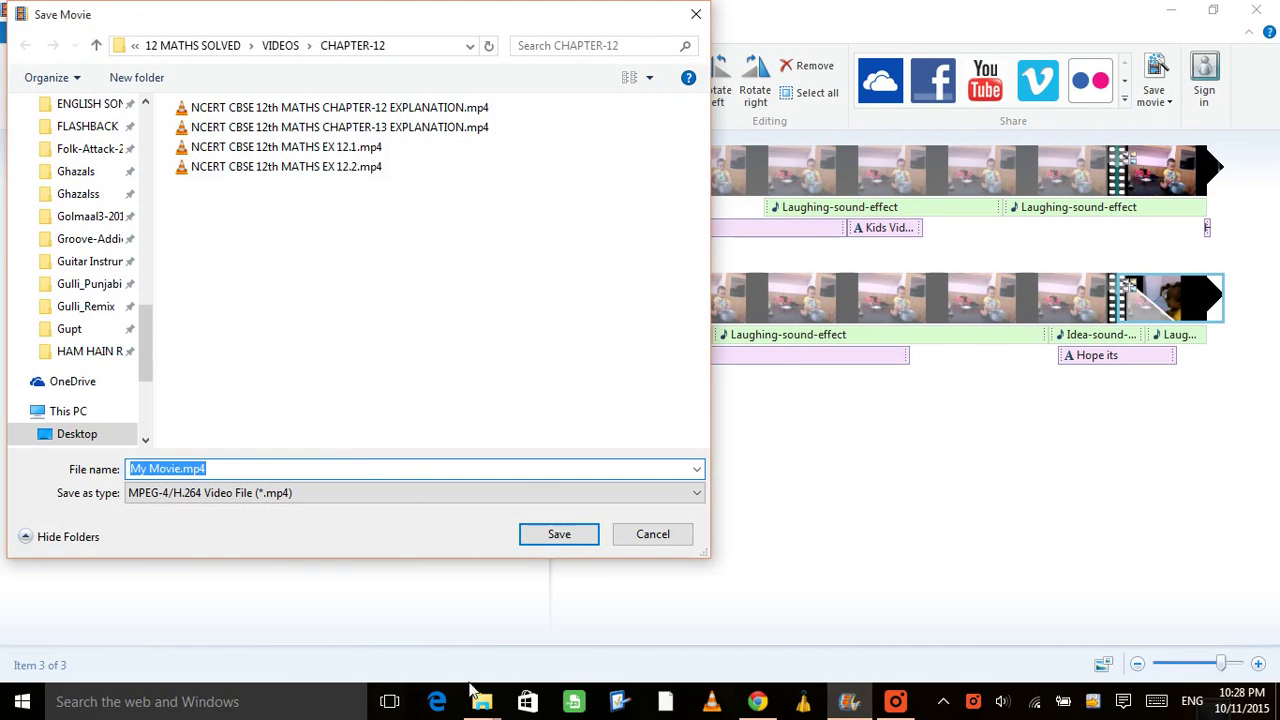
Step: Copy the path of New folder inside 06-10-2015 from File Explorer and make it the save location for the movie
click(480, 700)
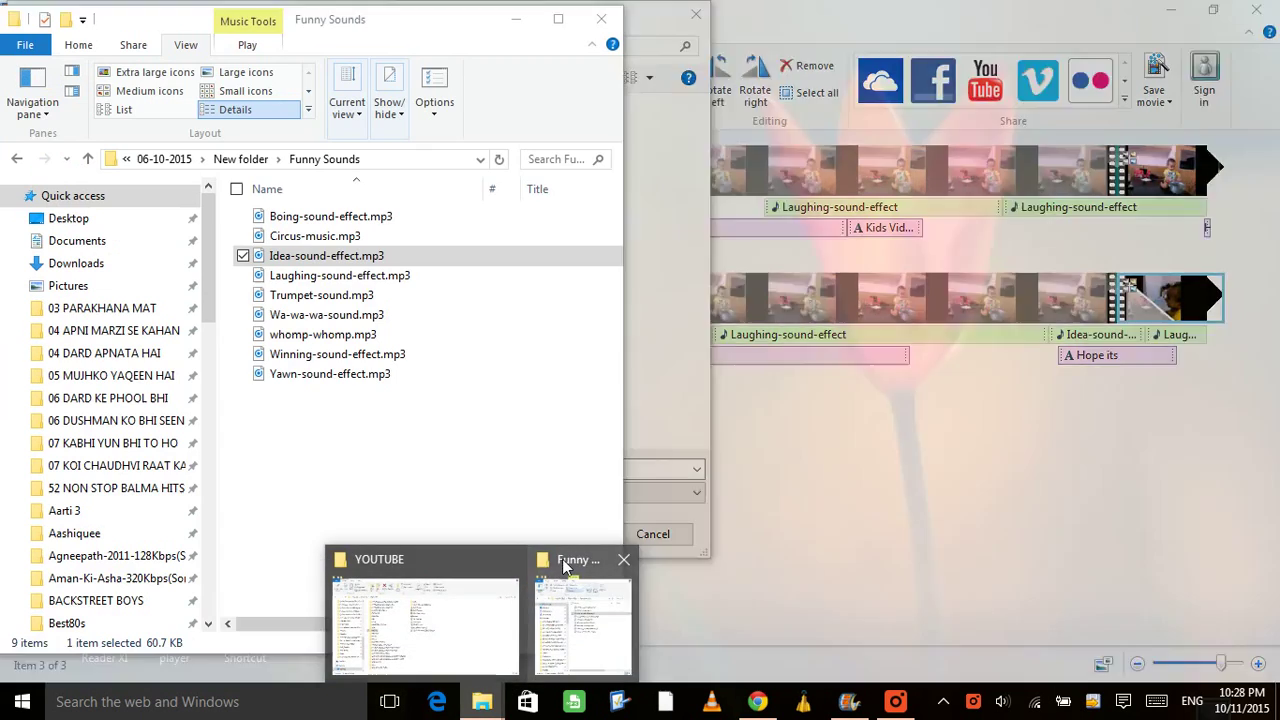
click(562, 559)
double_click(369, 22)
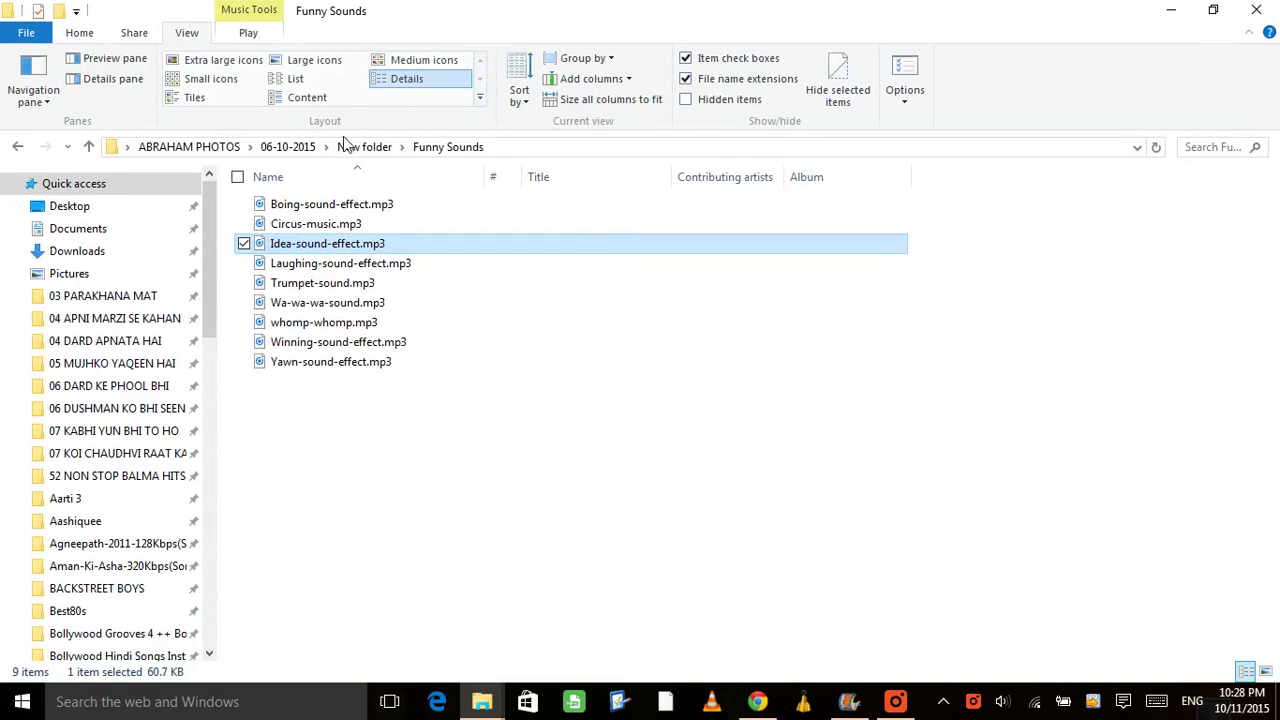
click(362, 147)
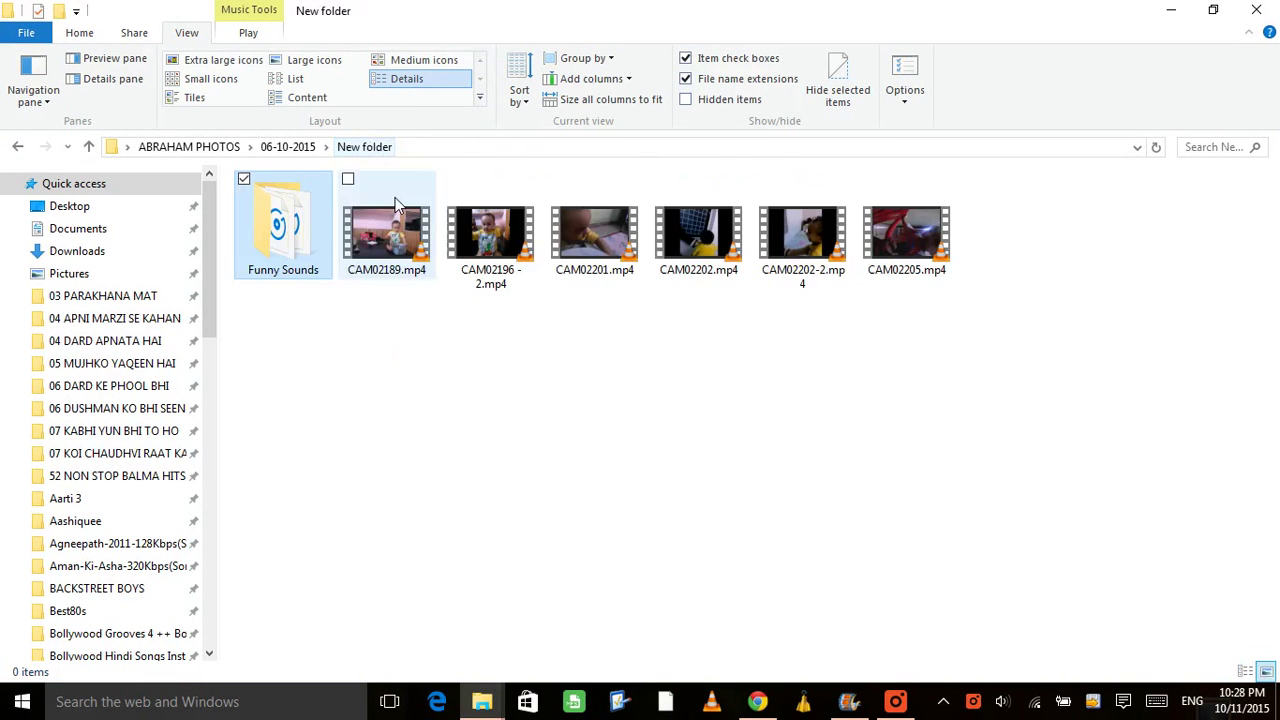
click(620, 150)
key(ctrl+c)
key(alt+Tab)
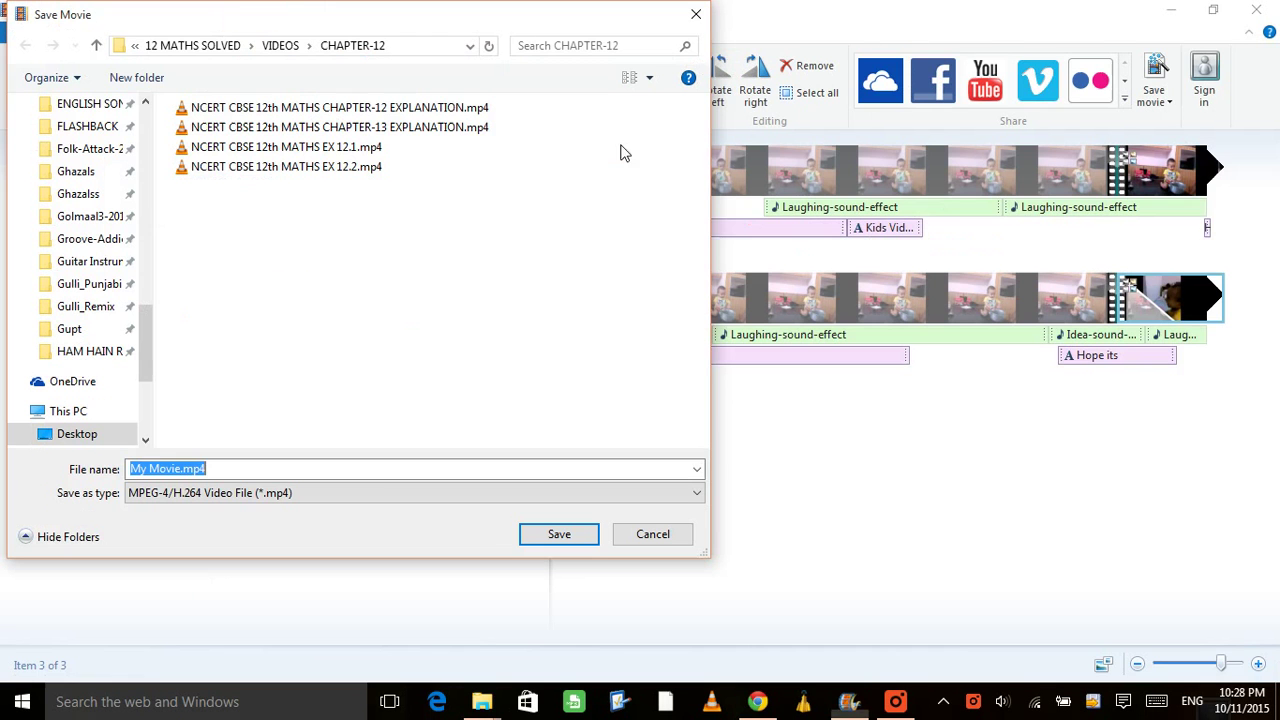
key(ctrl+v)
key(Return)
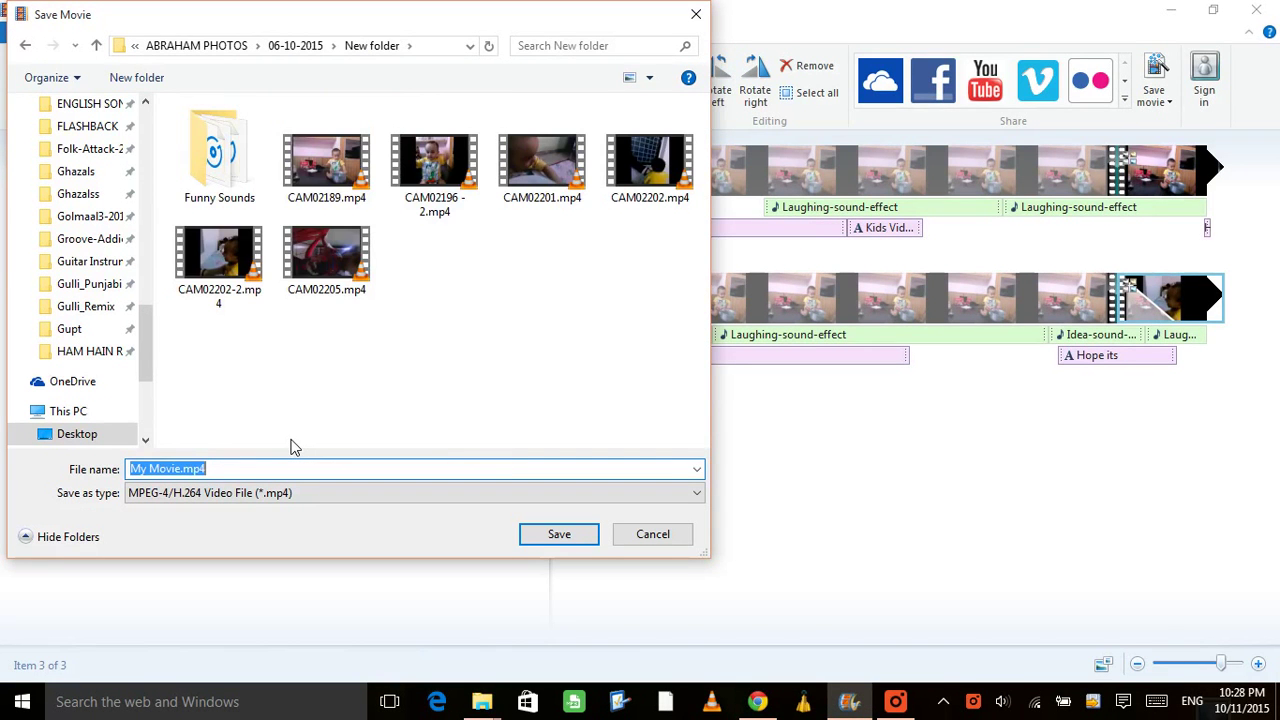
Step: Name the movie file KID Movie.mp4 and save it as an MPEG-4/H.264 video in New folder
key(End)
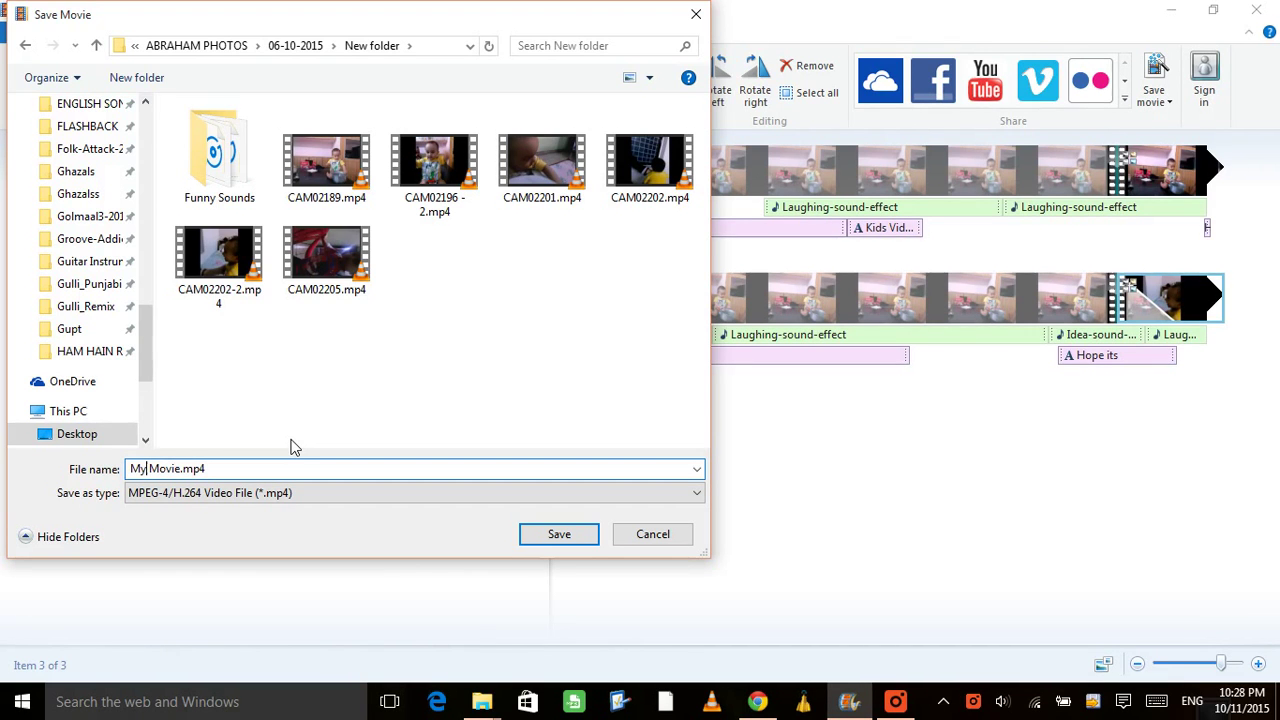
text(K)
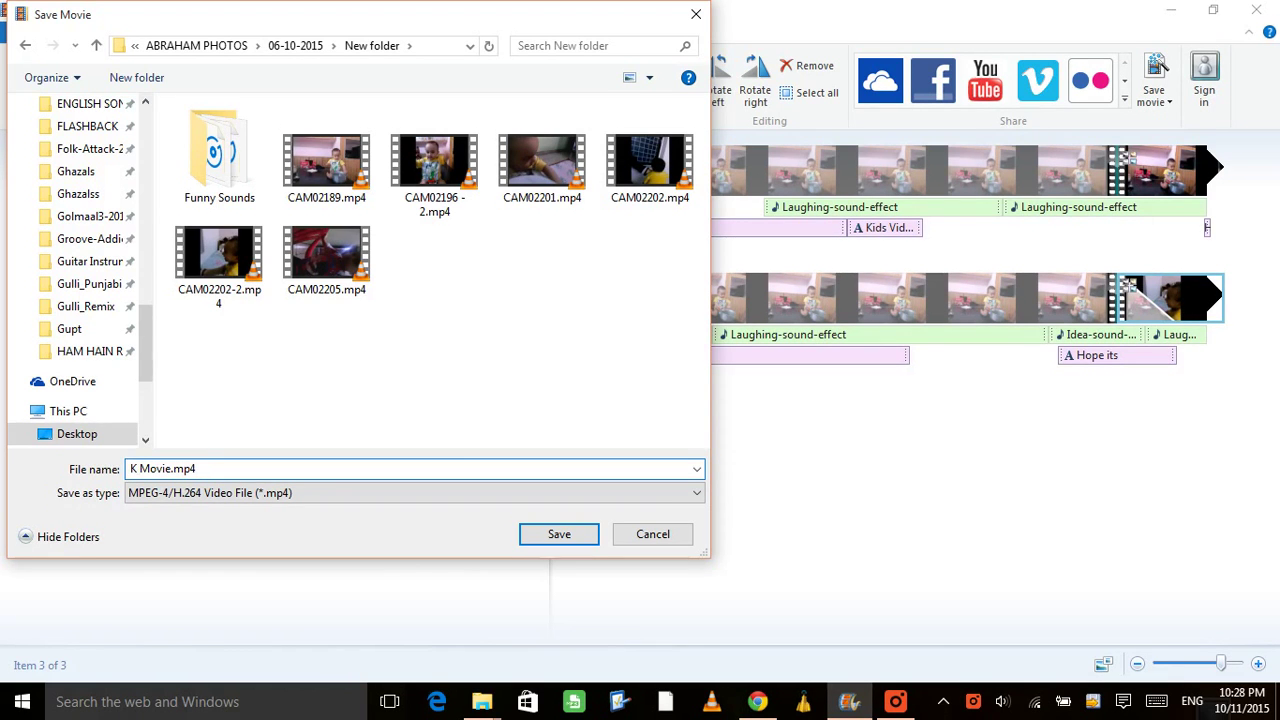
text(OD)
key(BackSpace)
key(BackSpace)
key(BackSpace)
text(ID)
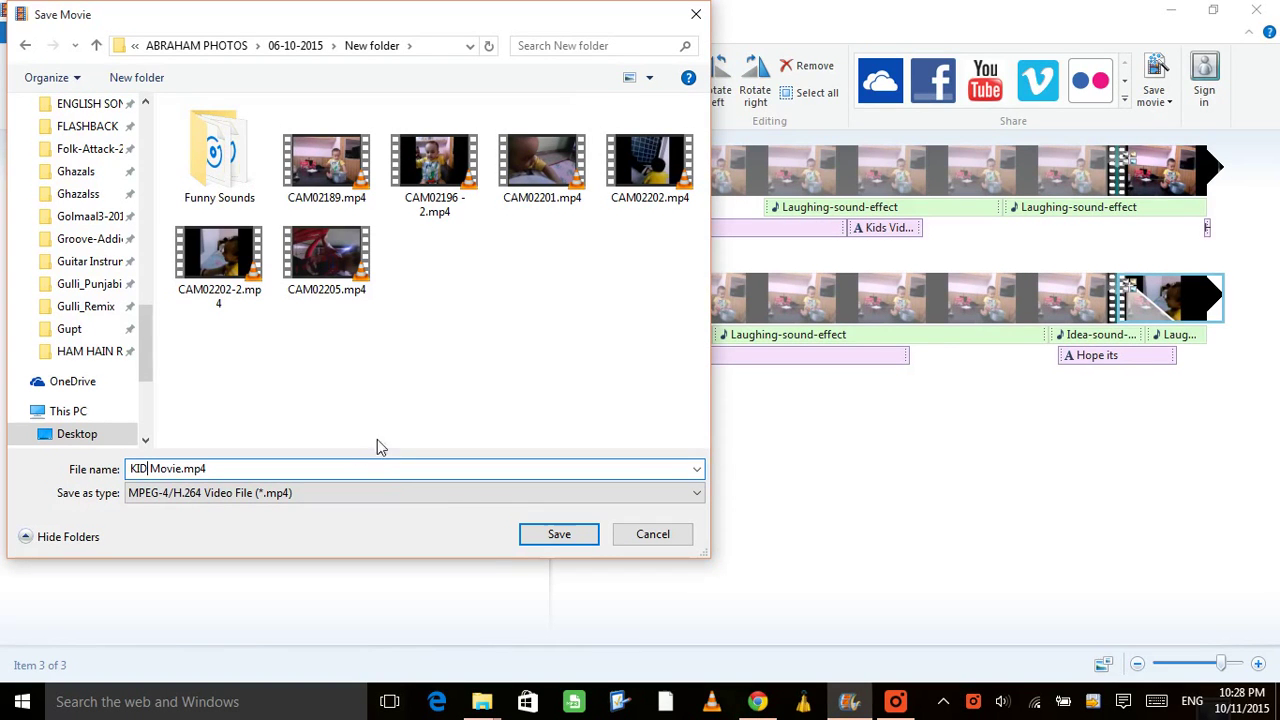
click(556, 533)
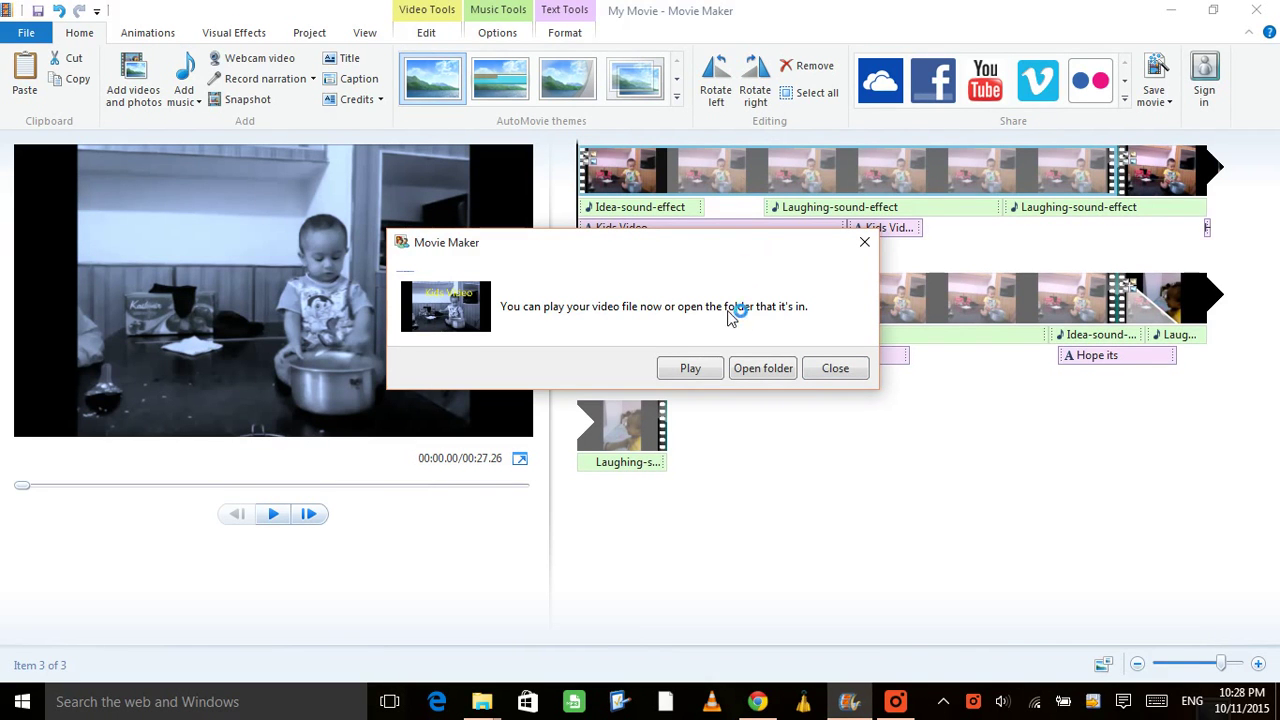
Step: Open the folder of the saved movie, play KID Movie.mp4 in VLC media player, and close the folder window
click(773, 374)
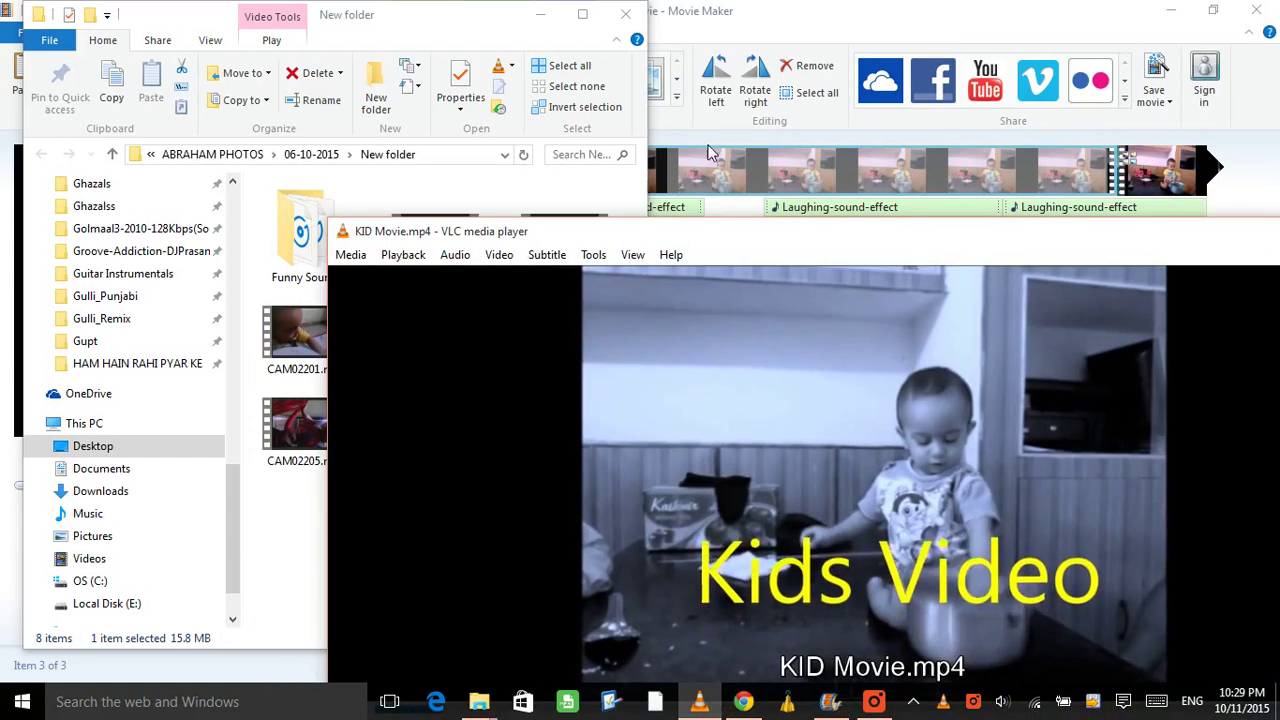
click(632, 18)
click(627, 15)
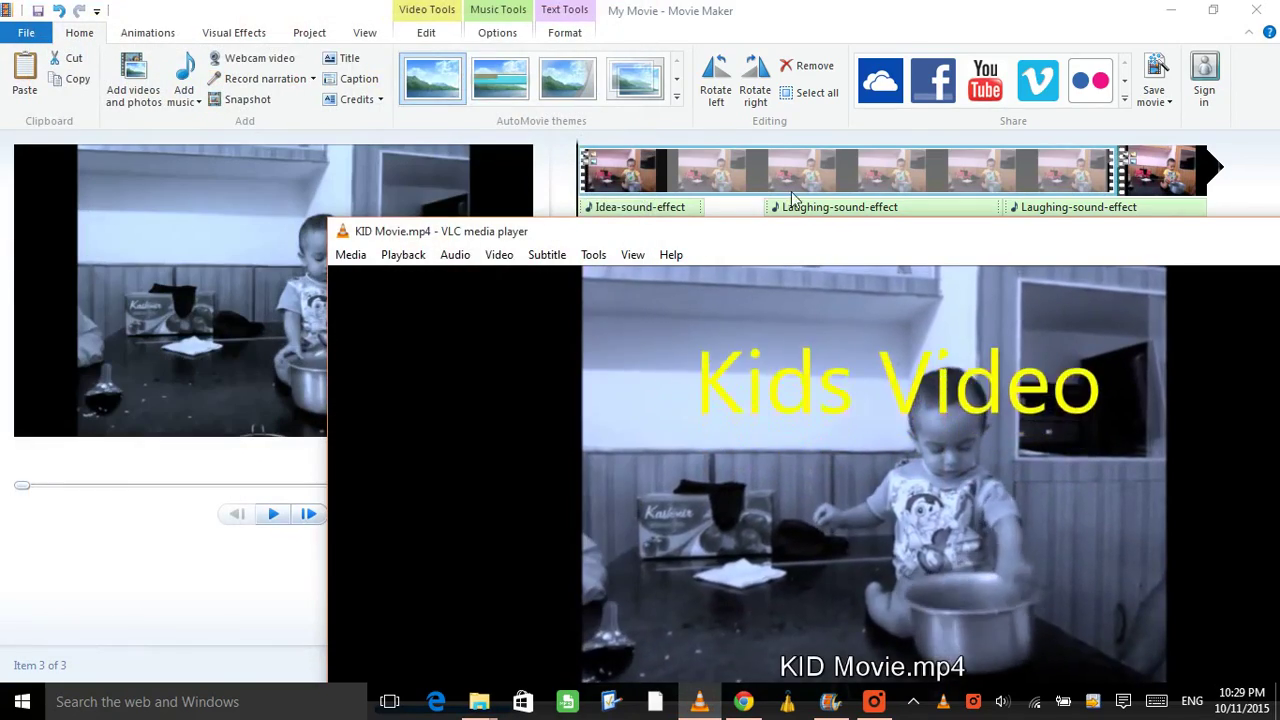
Step: Watch KID Movie.mp4 in a repositioned, enlarged VLC window with Movie Maker minimized, and close the player to return to Movie Maker
click(1150, 28)
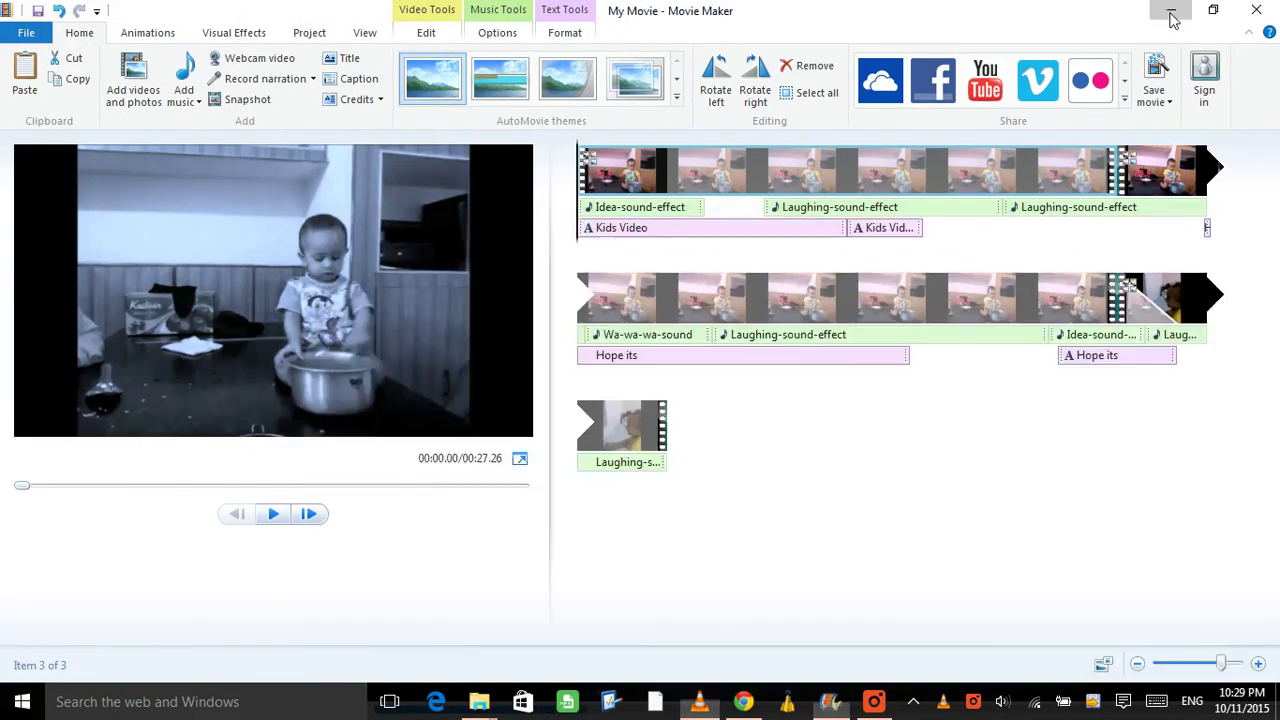
click(1170, 10)
drag(943, 240, 719, 58)
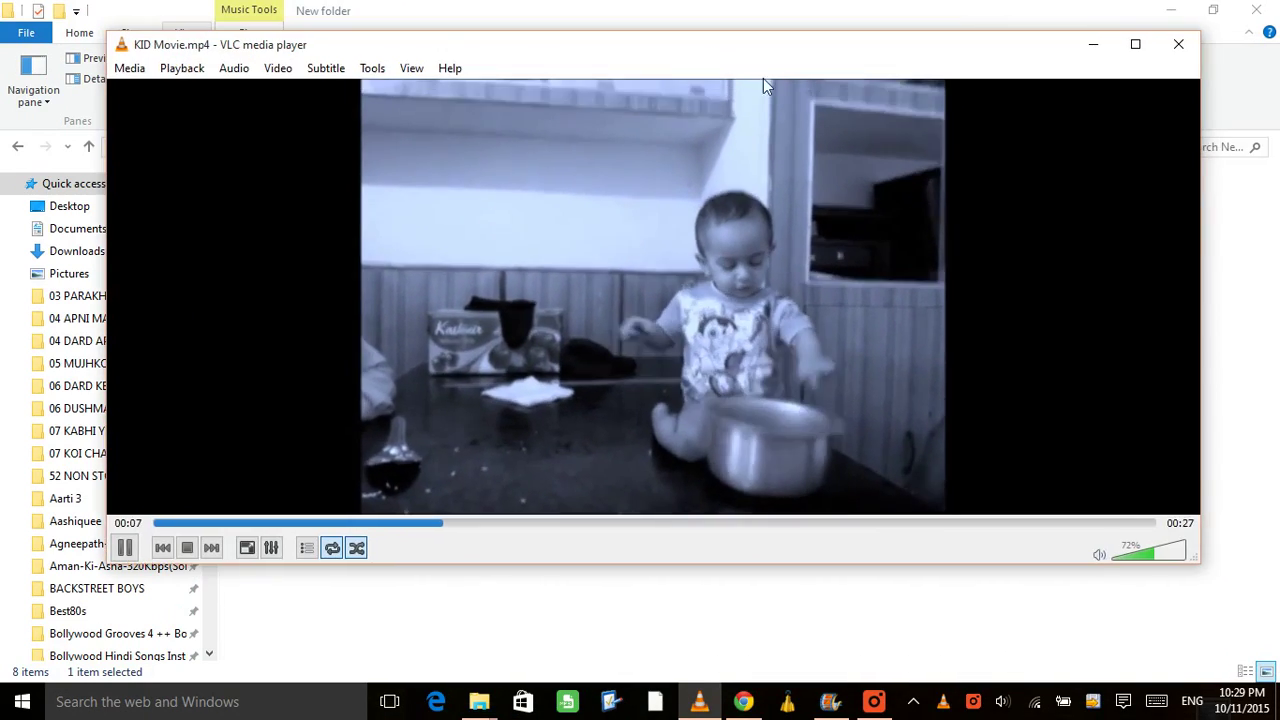
drag(1201, 565, 1008, 582)
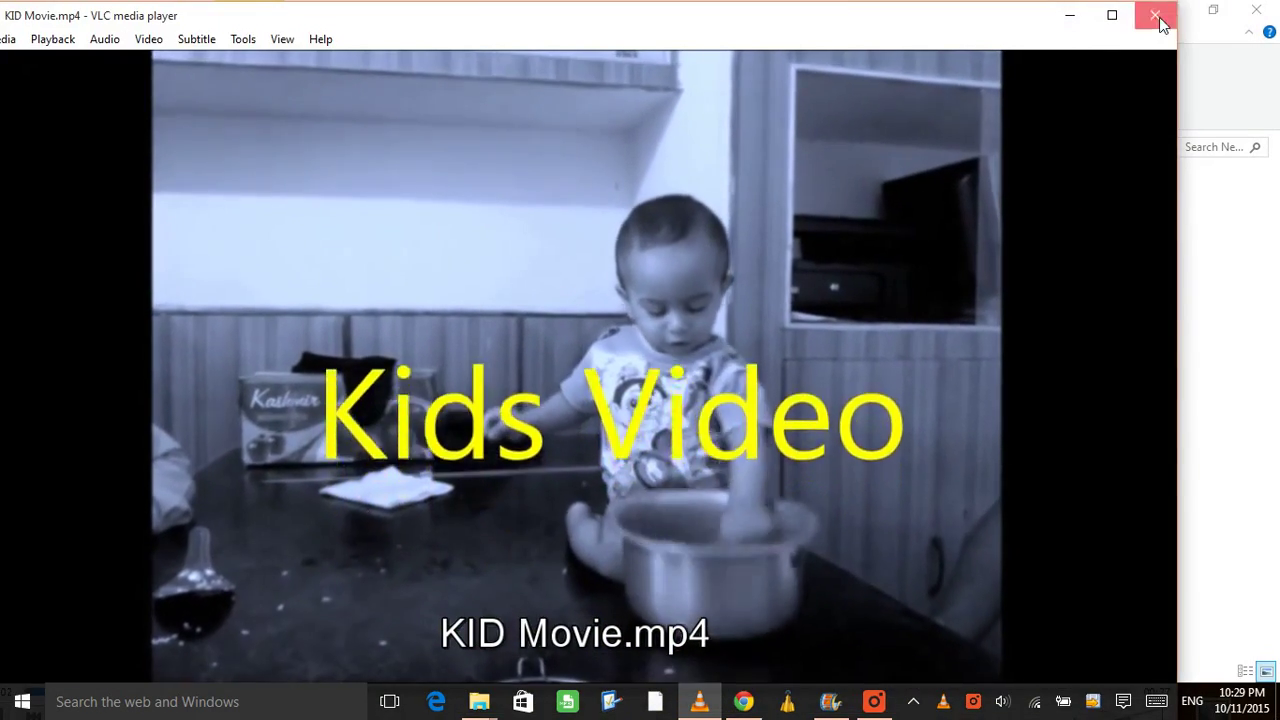
click(1156, 16)
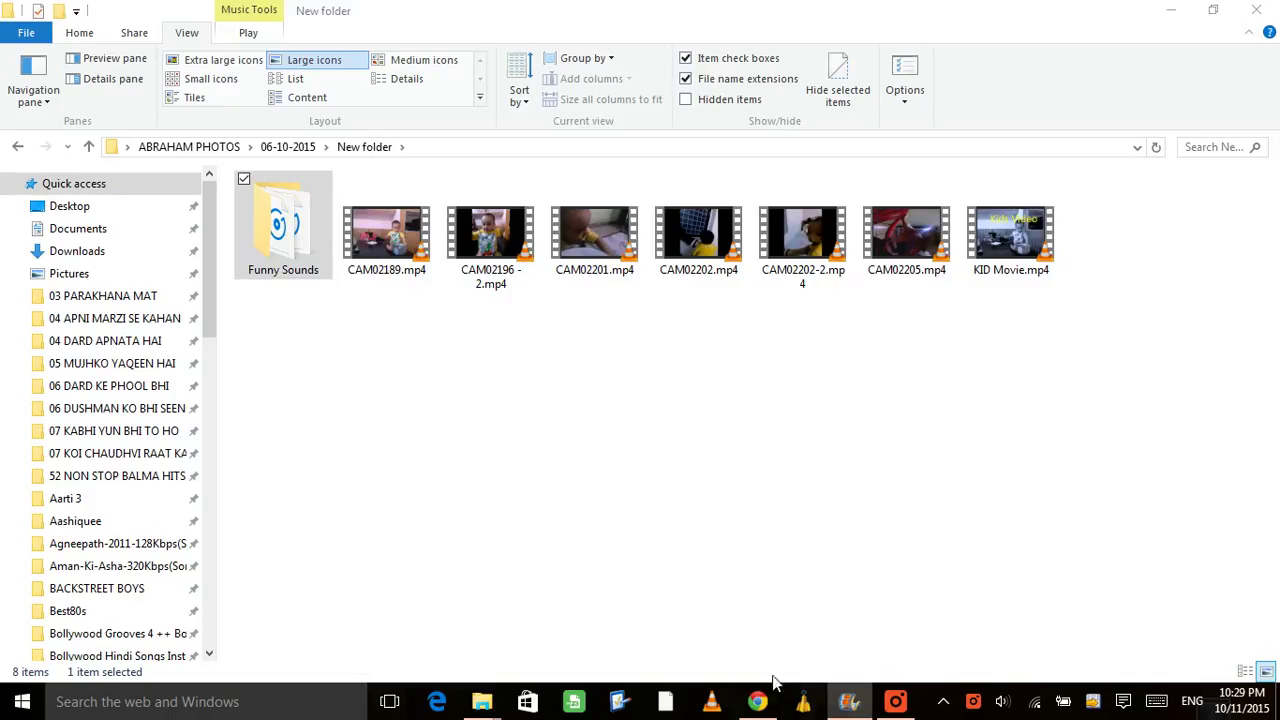
click(847, 702)
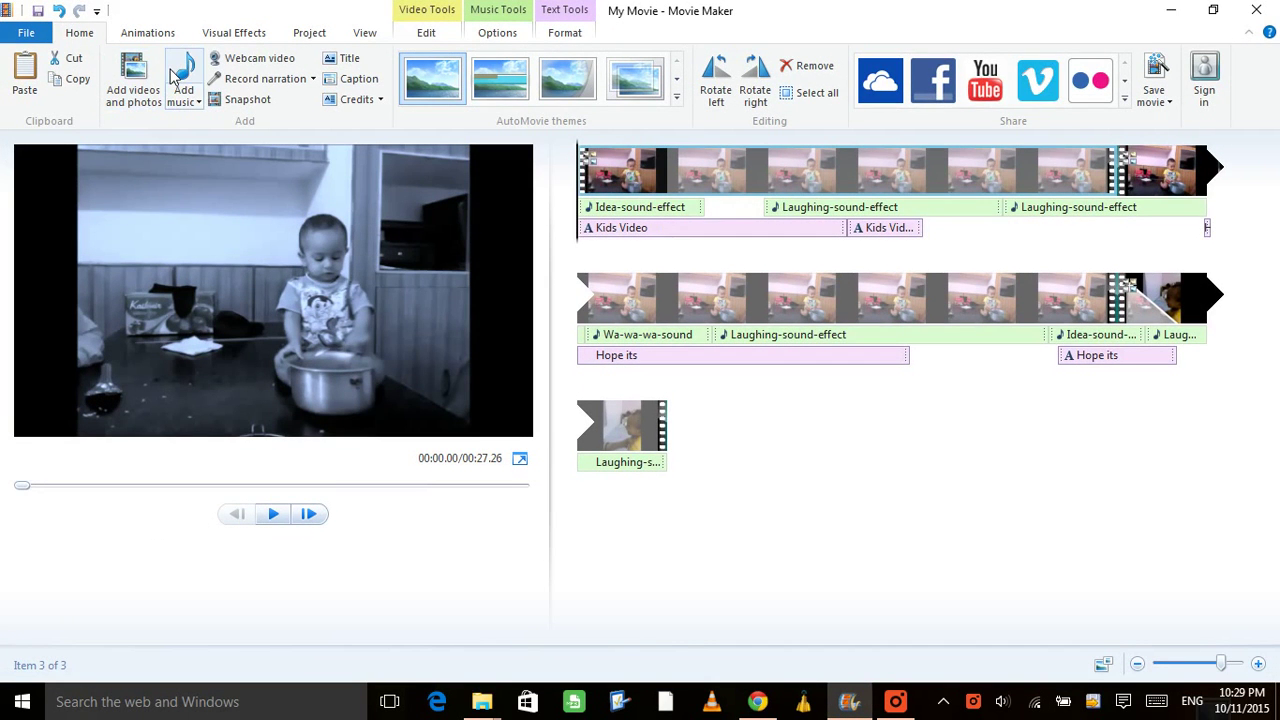